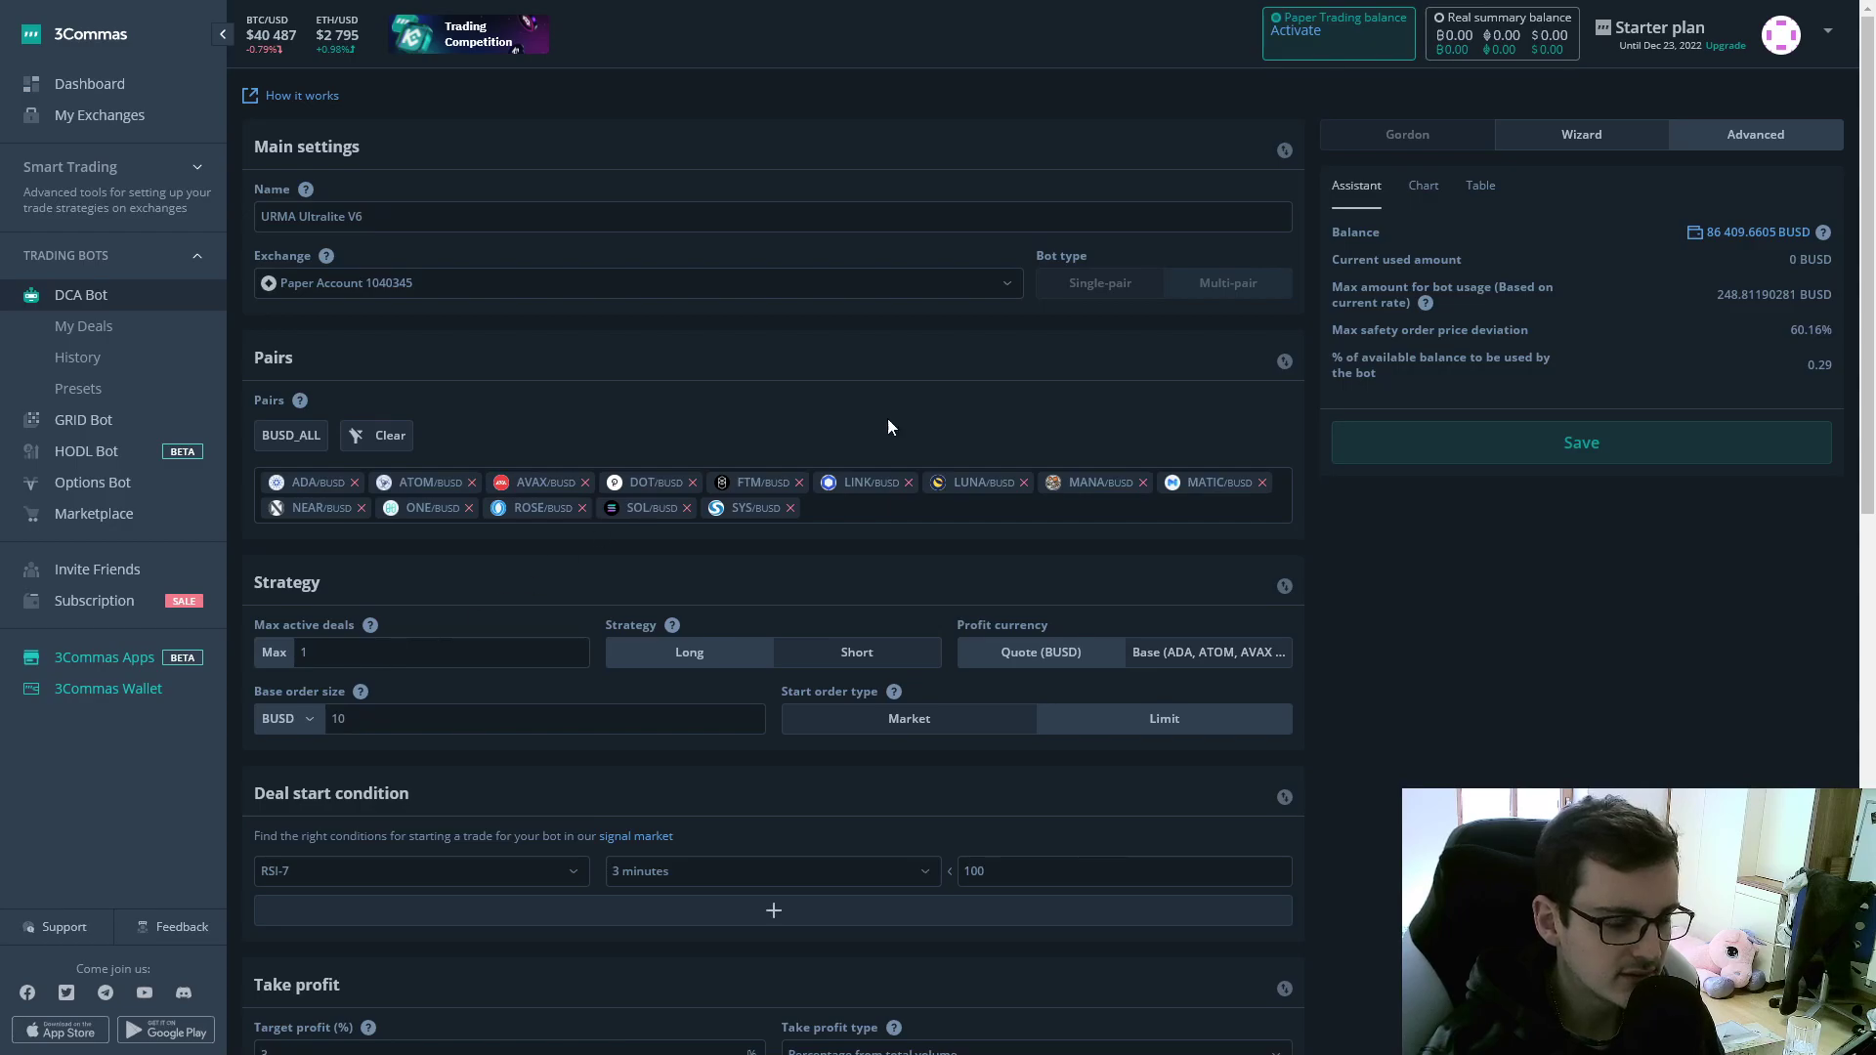
- Review the per-step safety order table: order 7 at 60.16140625% deviation, 248.72720001 BUSD total
drag(1708, 301, 1737, 295)
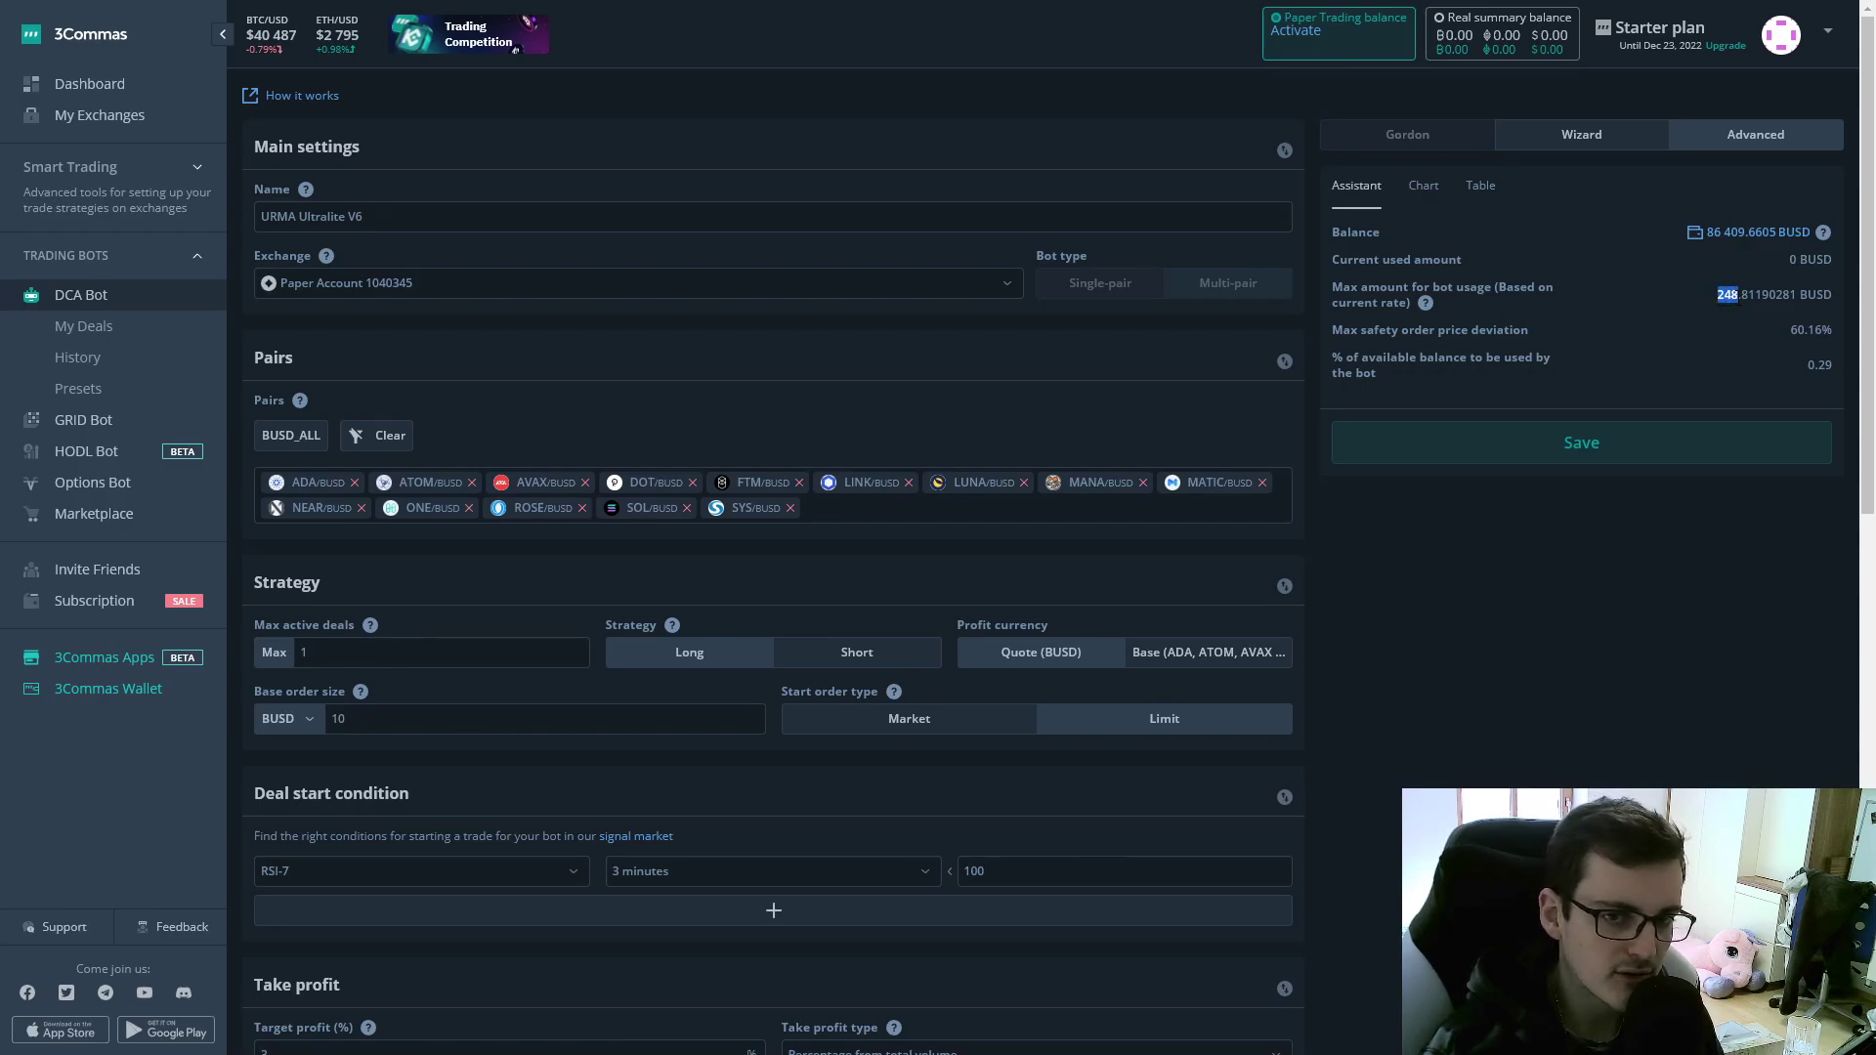
click(1627, 280)
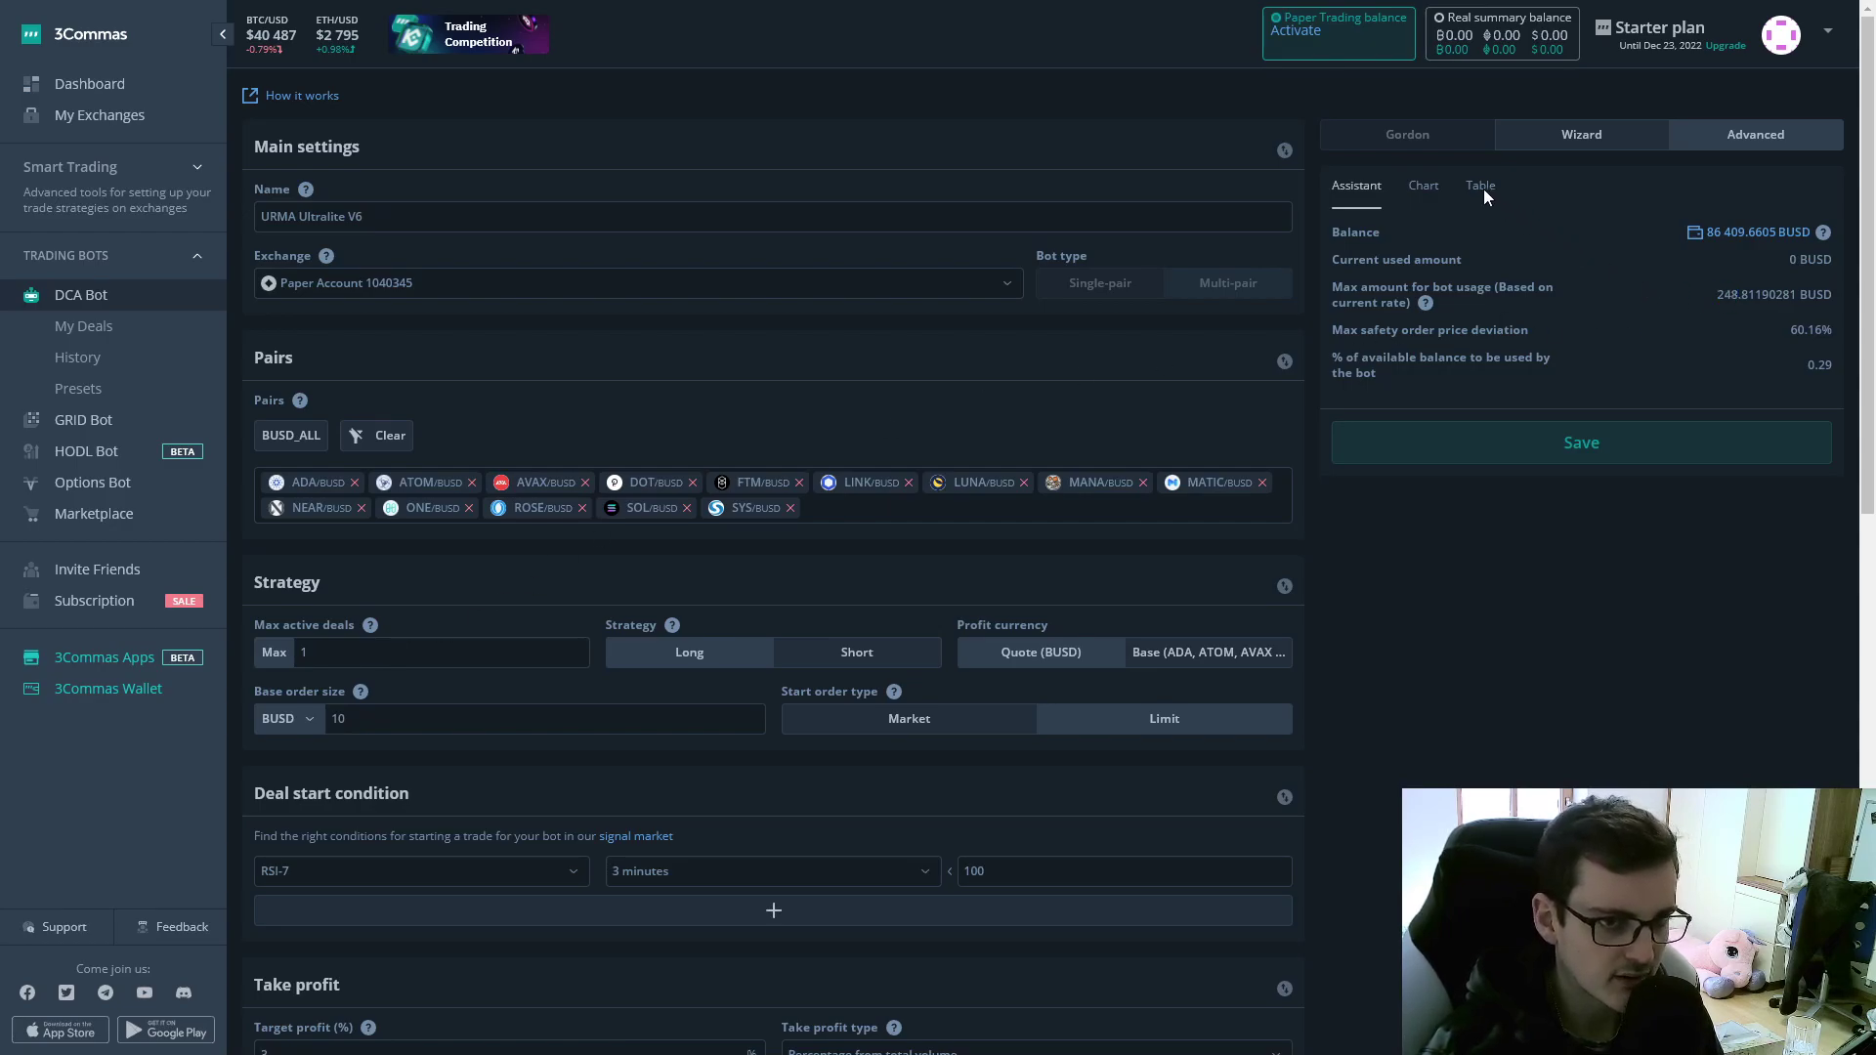
click(1480, 185)
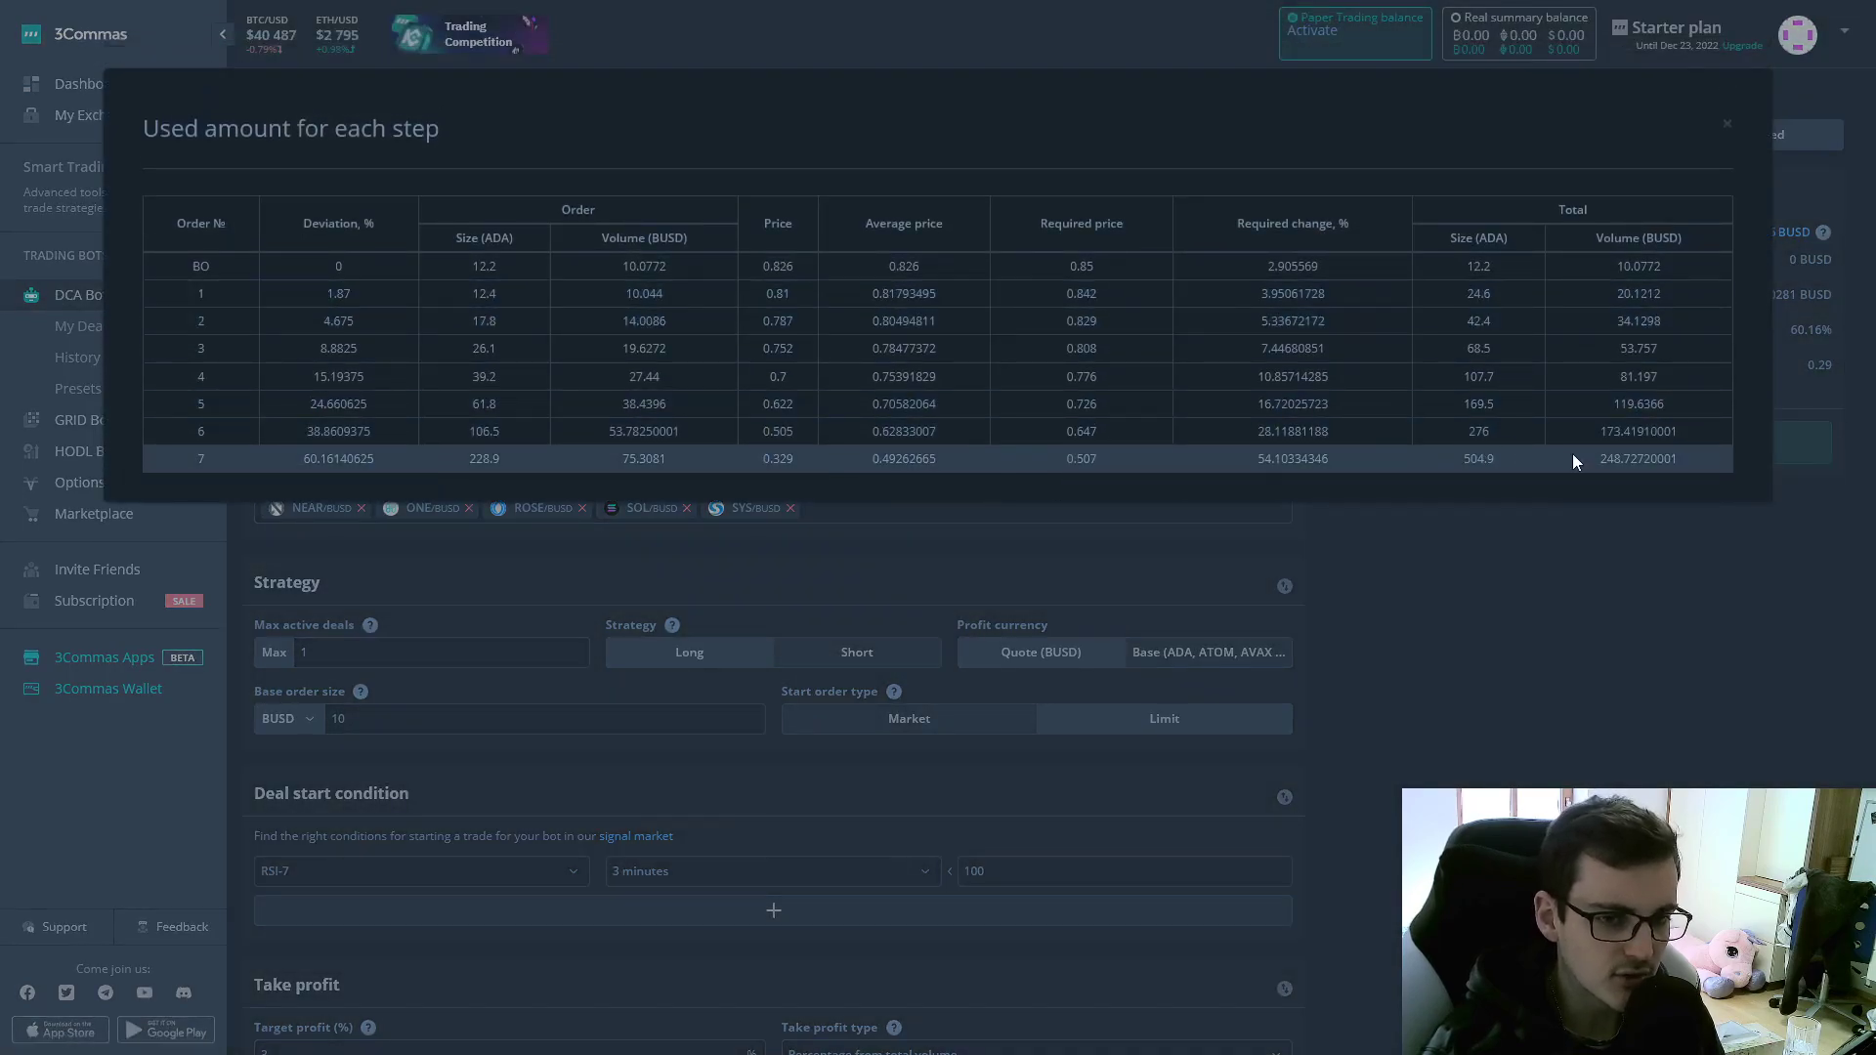
double_click(1638, 458)
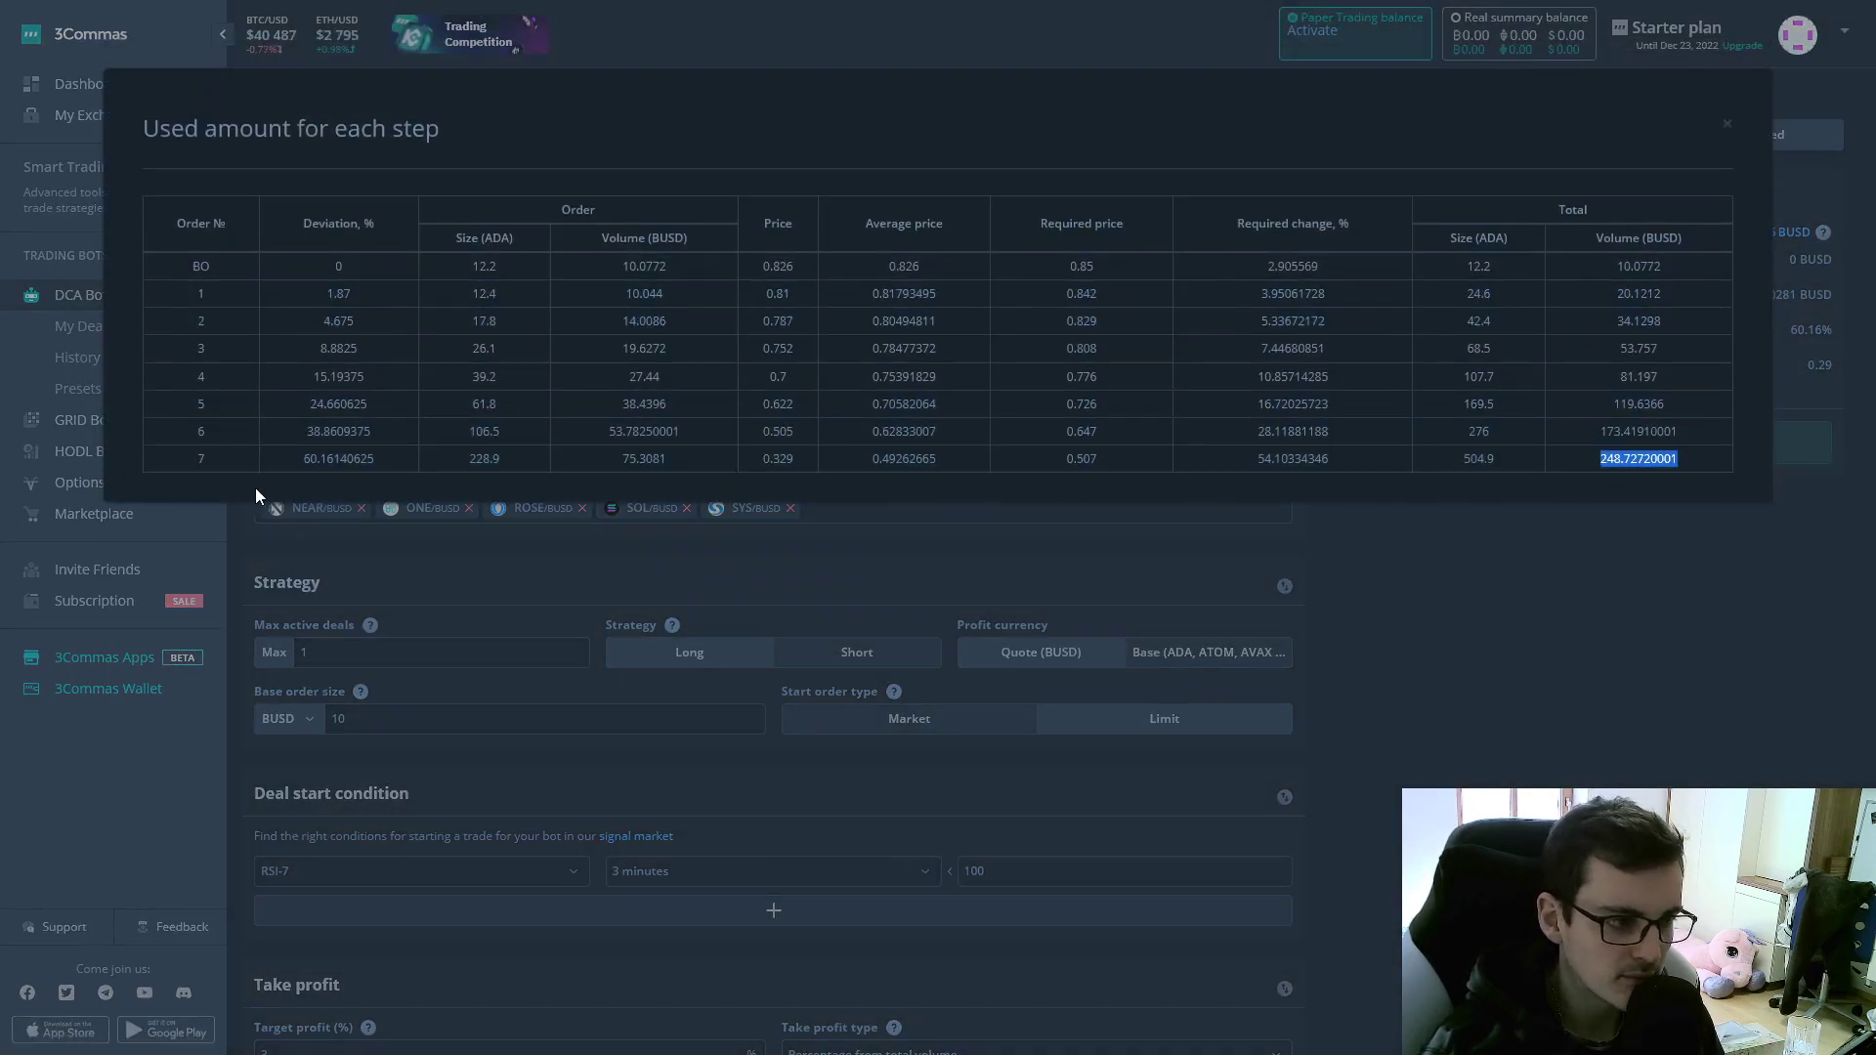
click(185, 460)
double_click(377, 453)
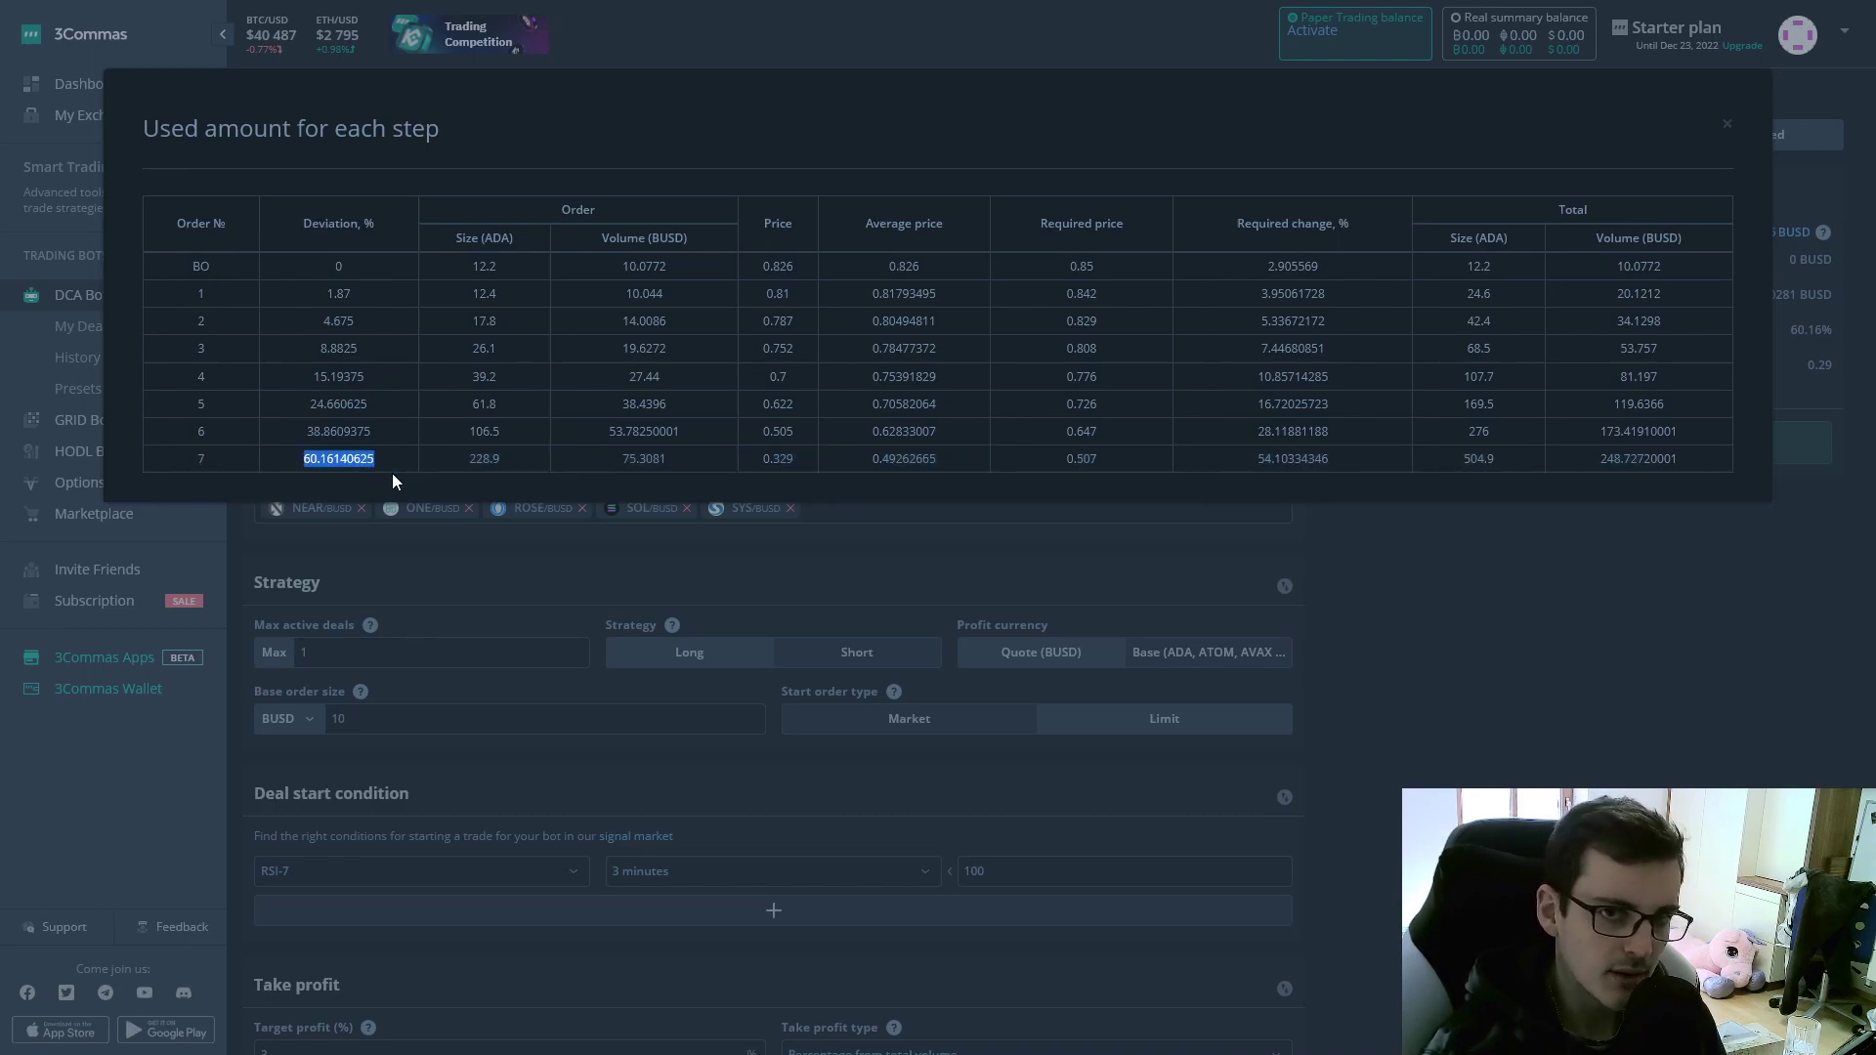
click(313, 453)
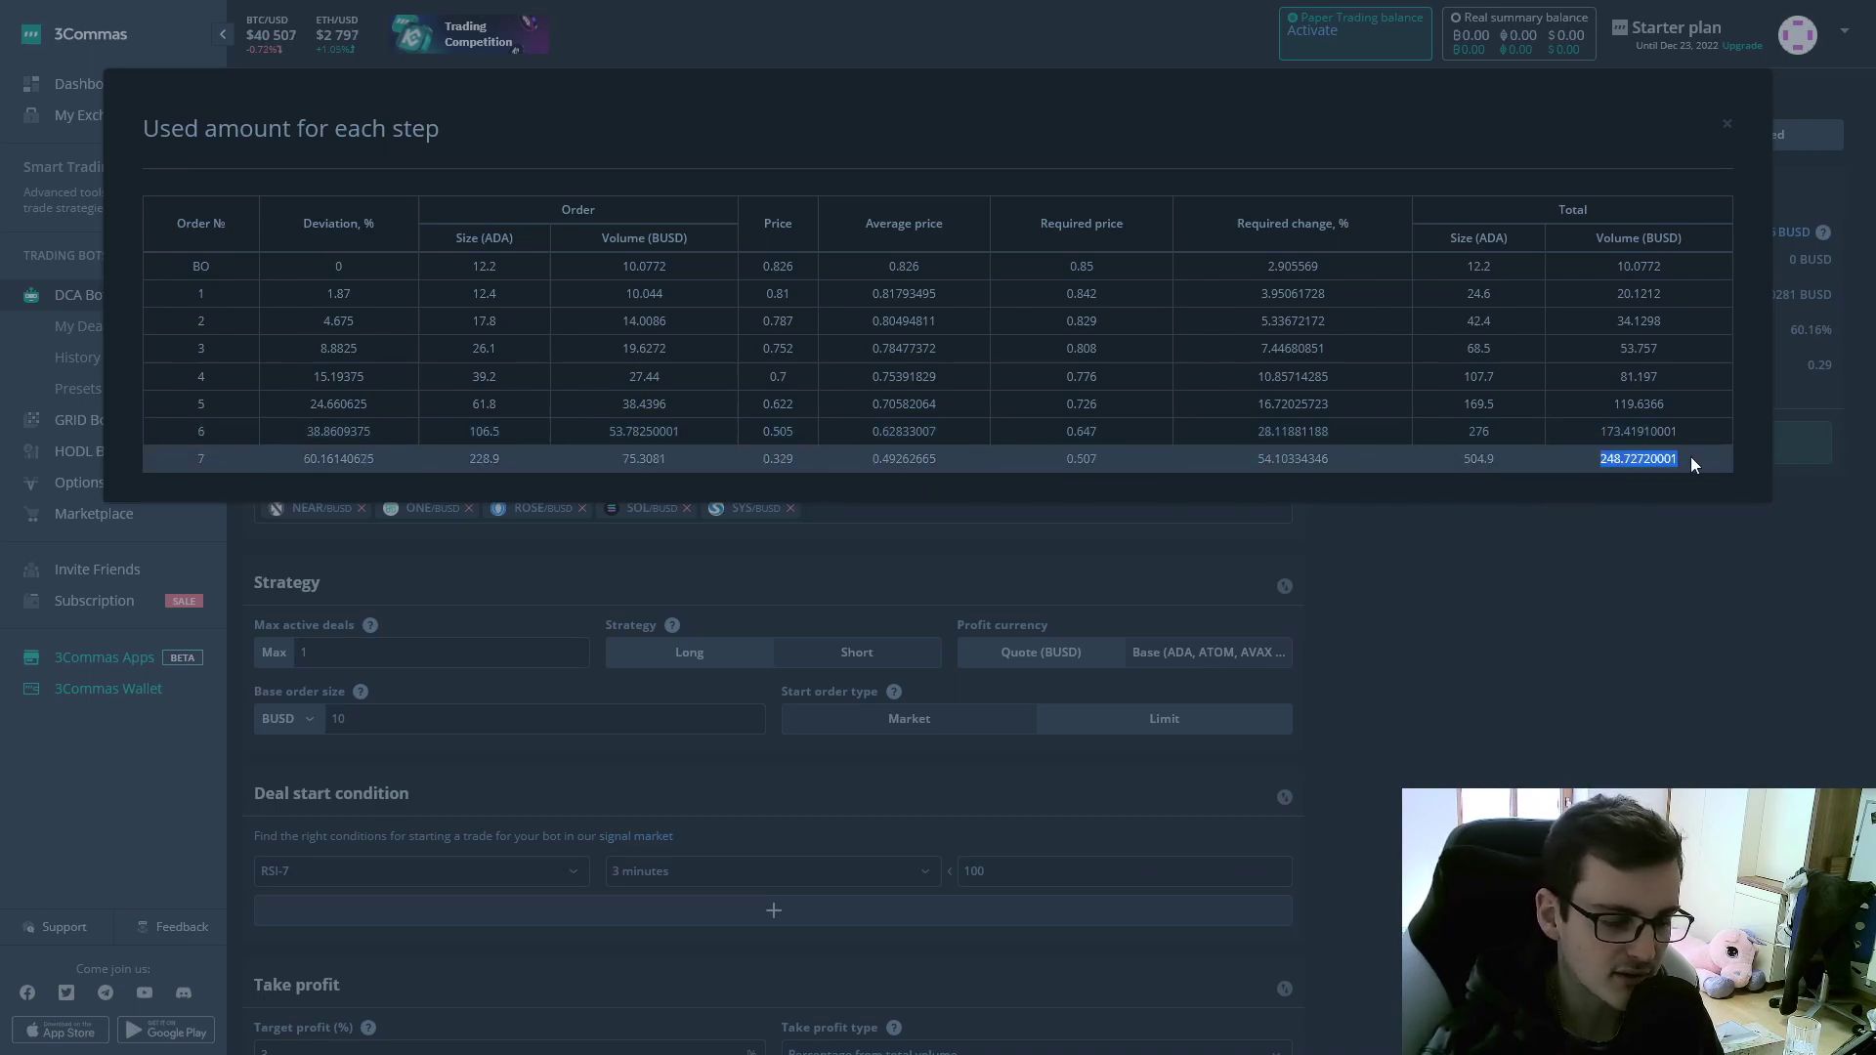
click(1727, 128)
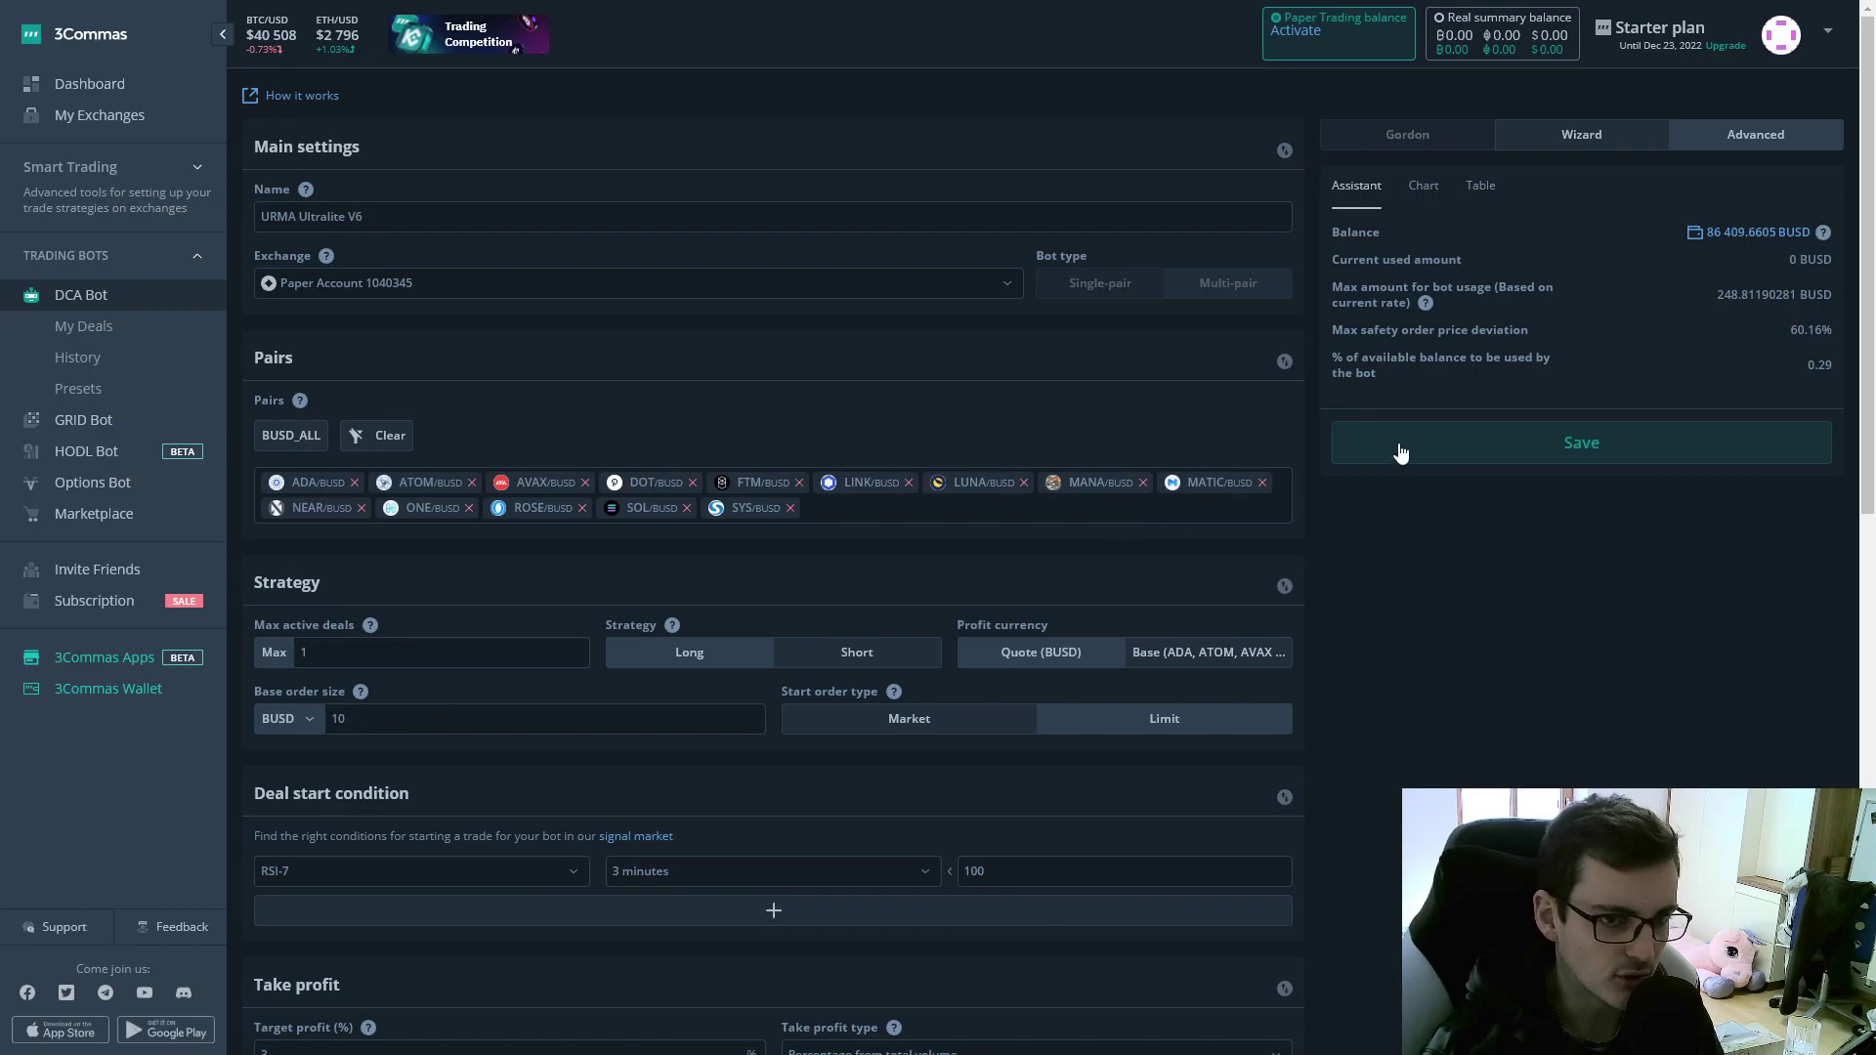
- Change max active deals from 1 to 4 and reopen the per-step usage table
drag(1732, 294, 1738, 294)
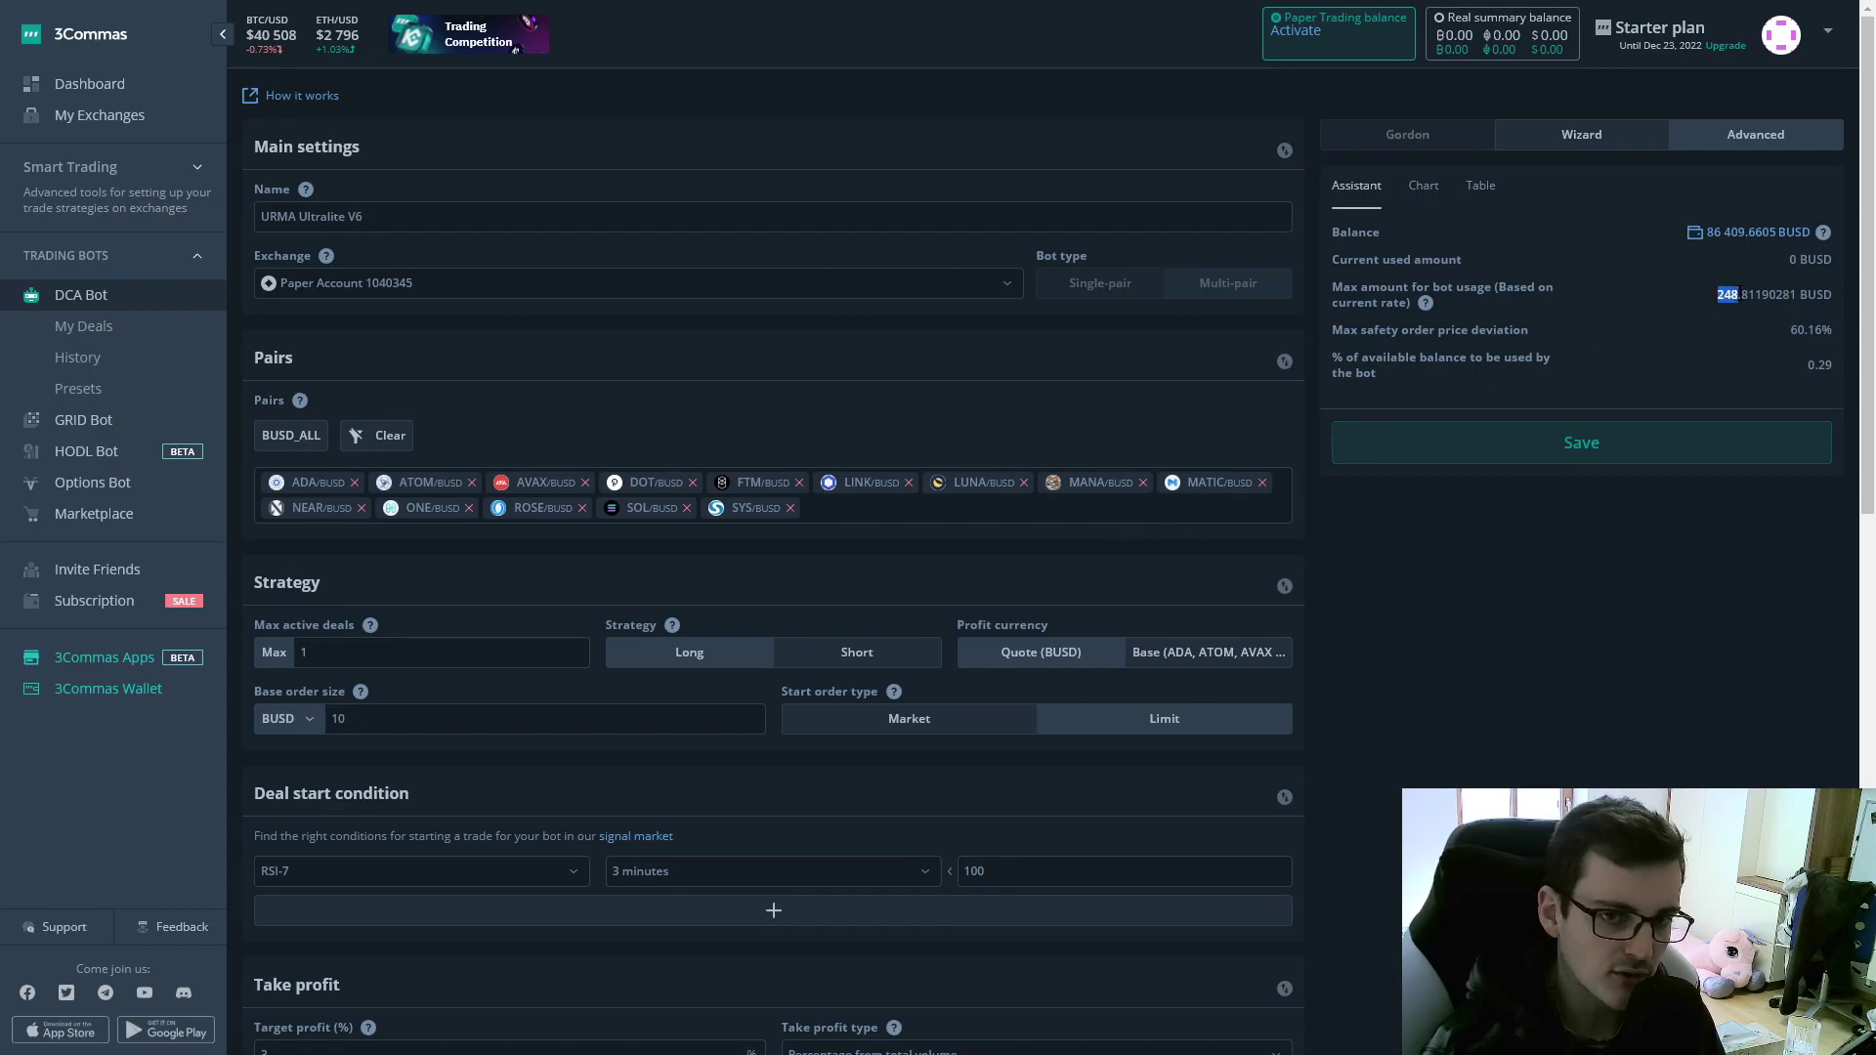
click(393, 650)
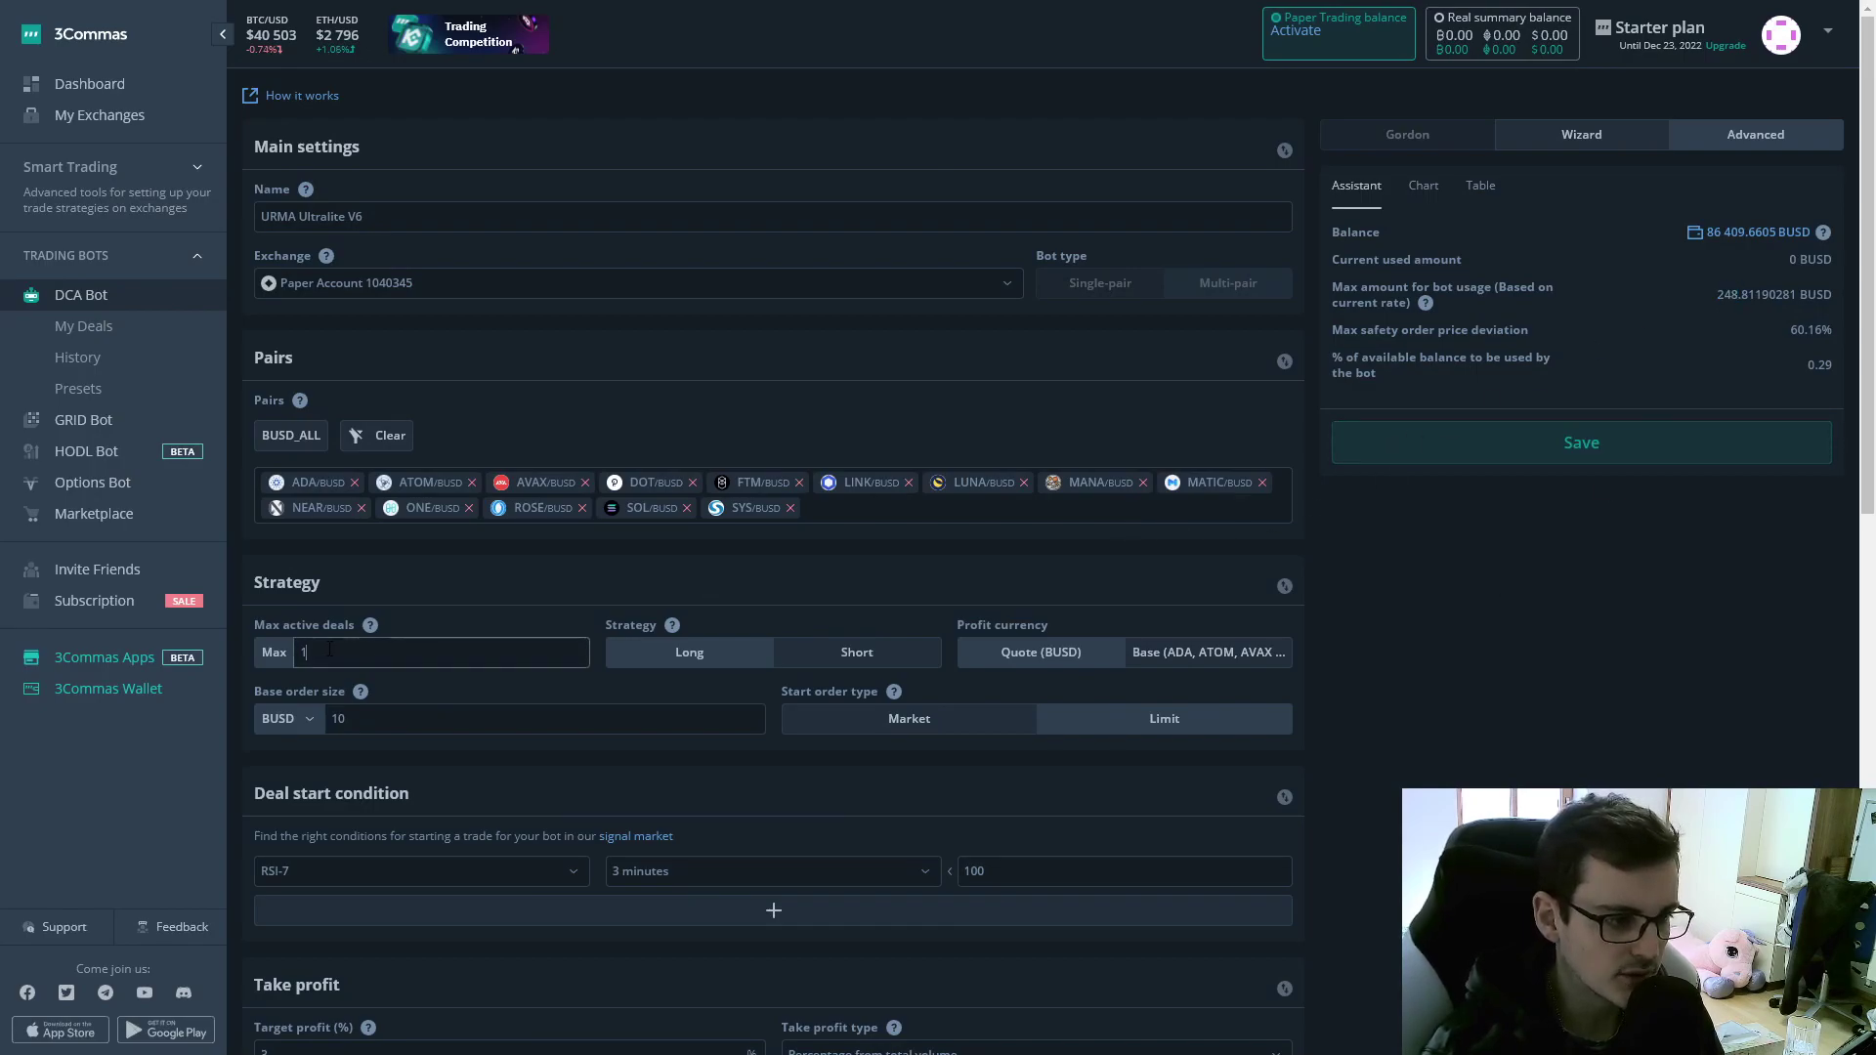
double_click(394, 649)
text(4)
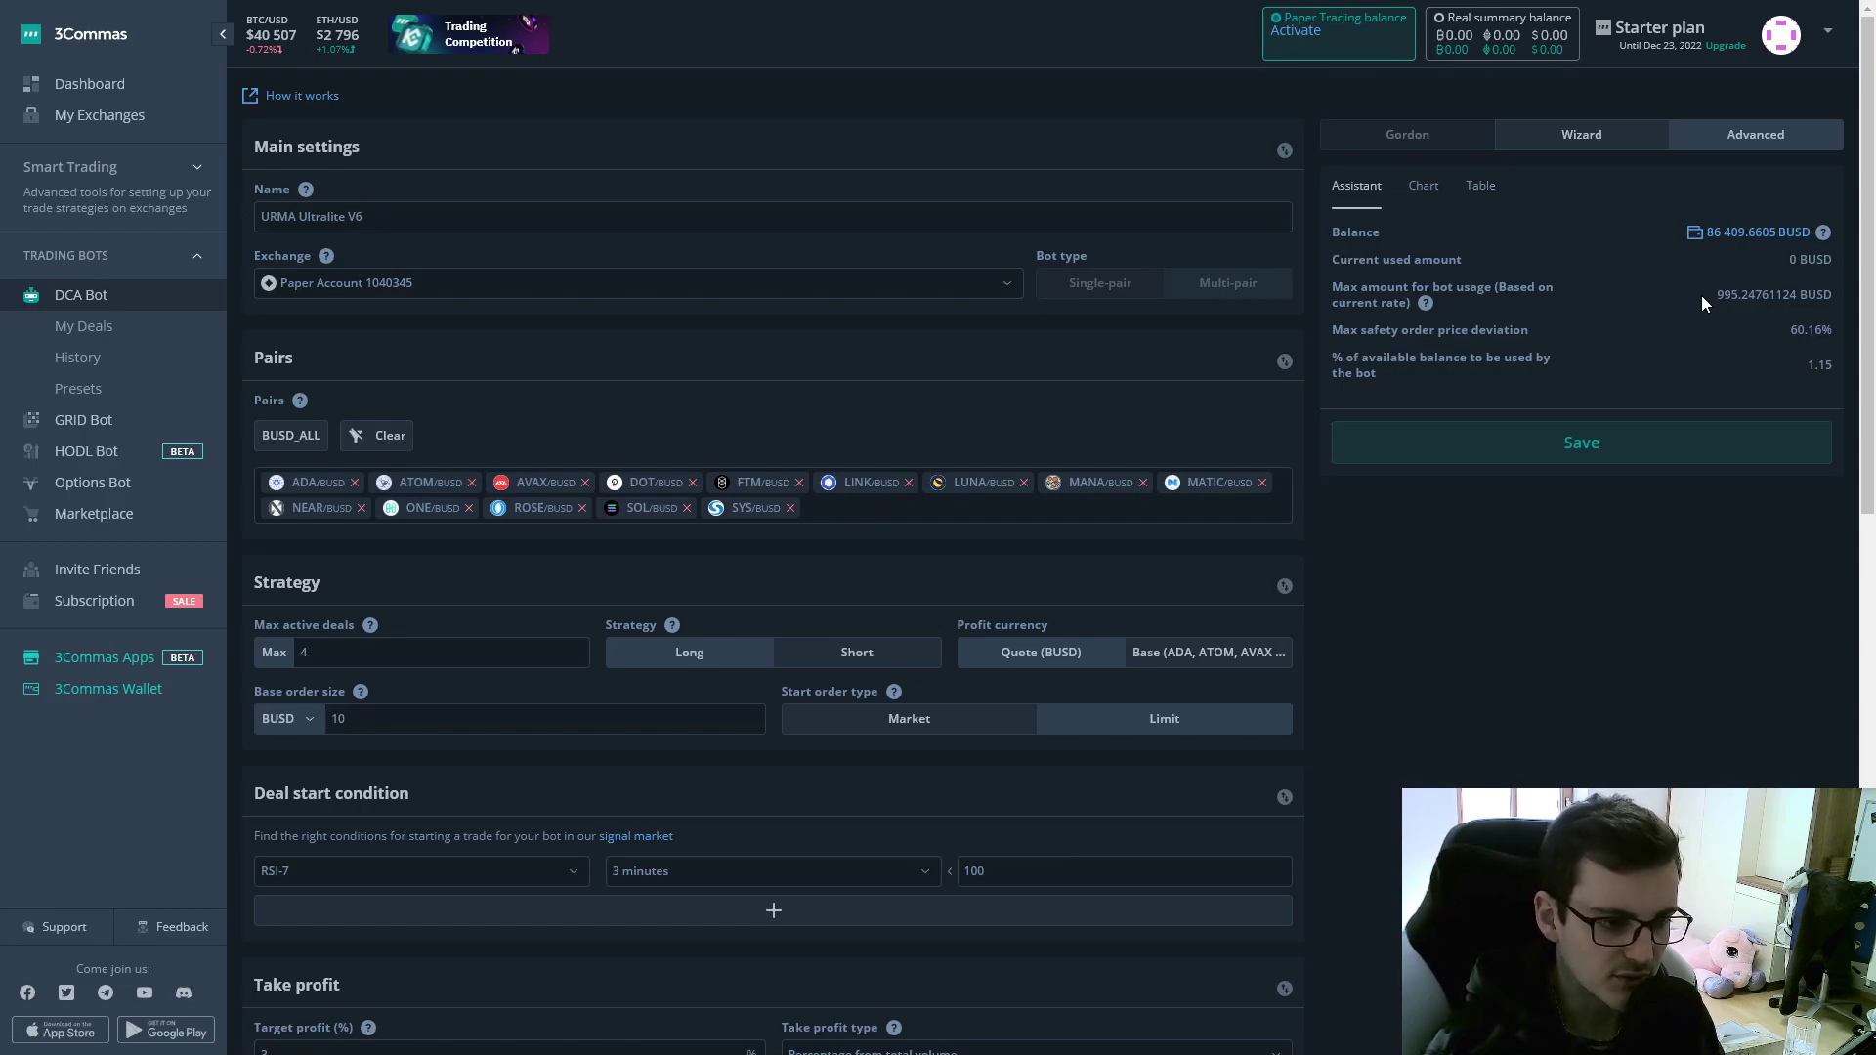
click(1481, 186)
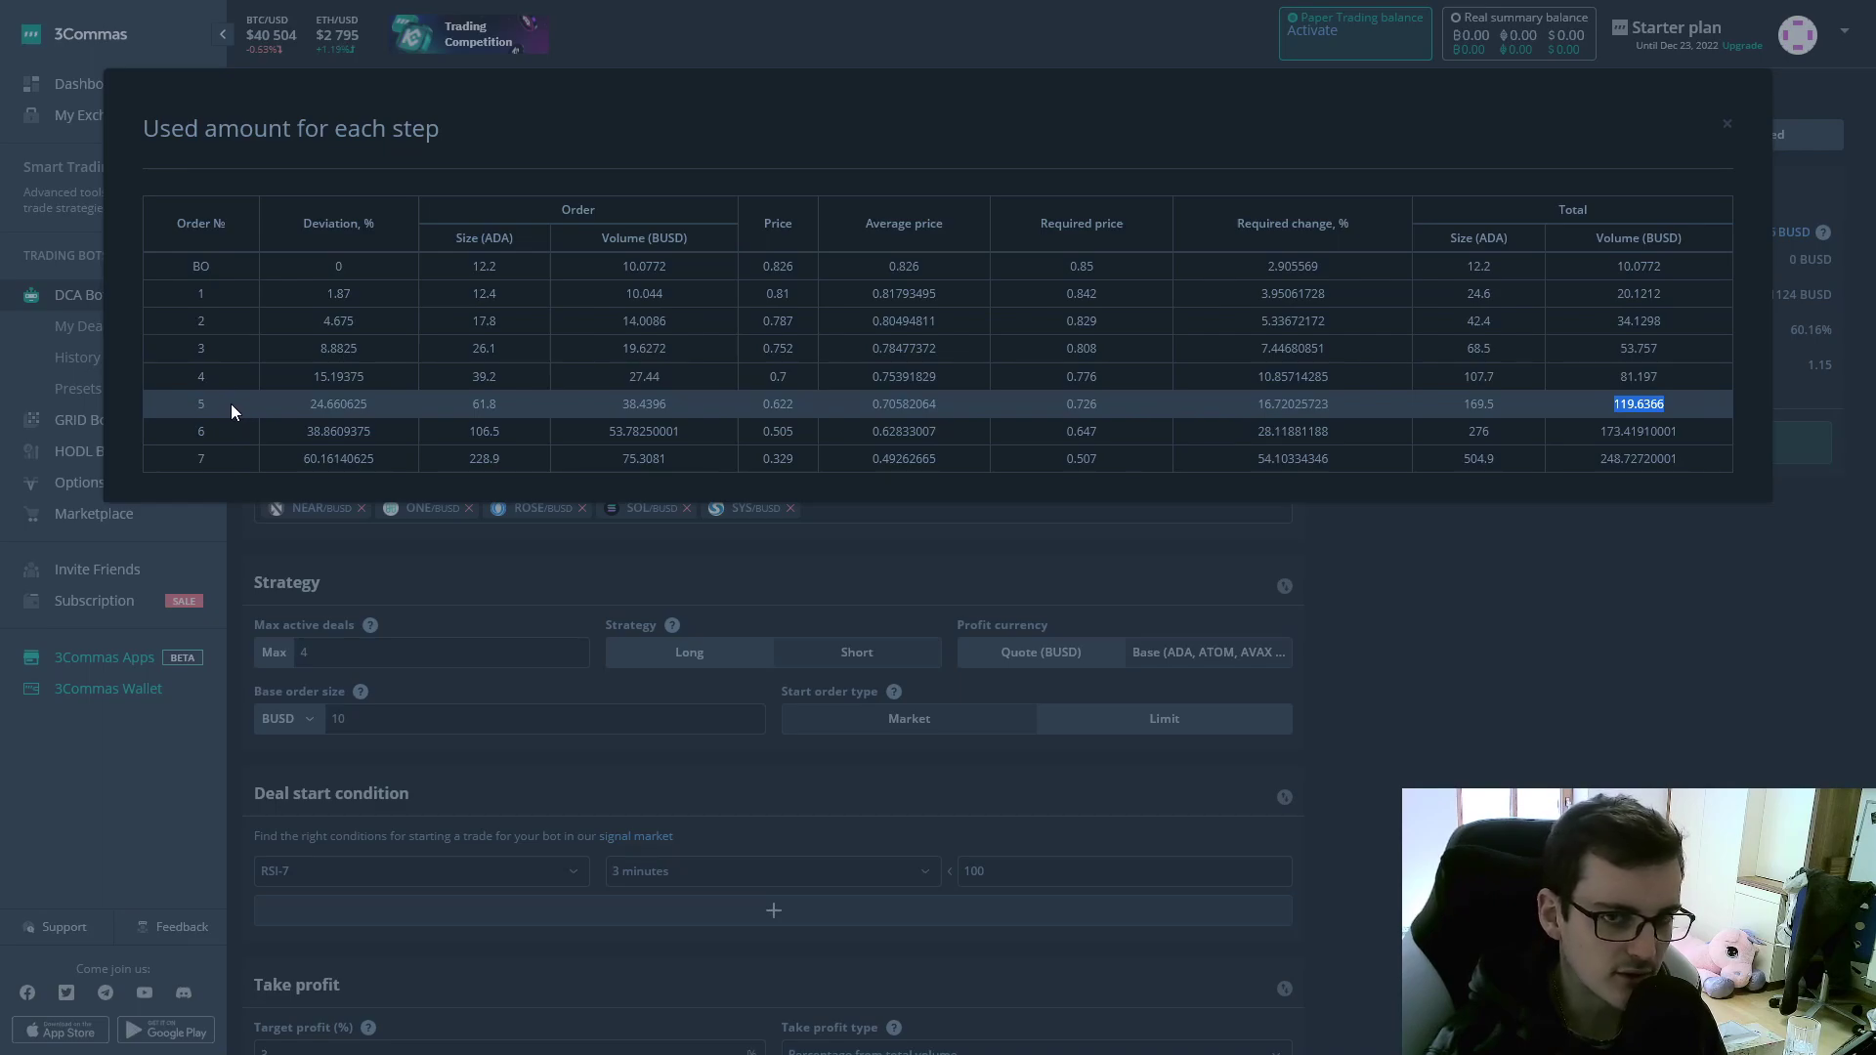
click(1614, 405)
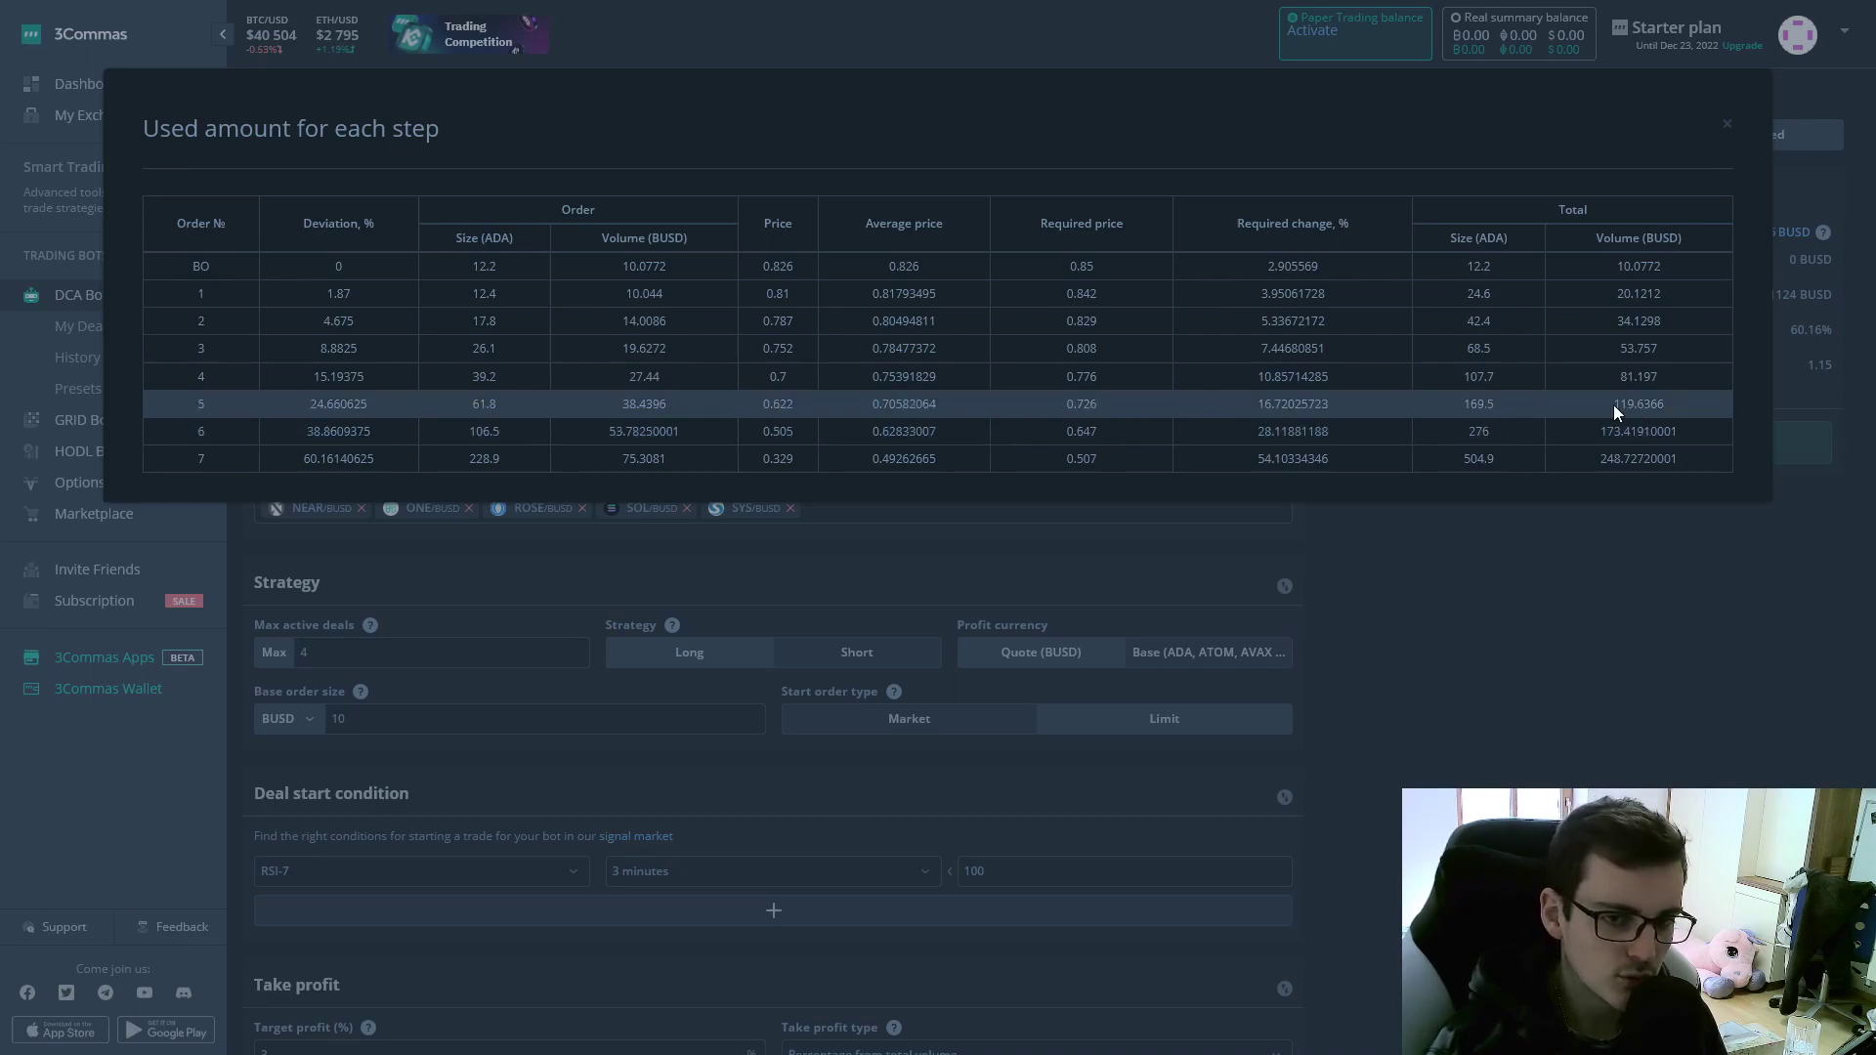
drag(1614, 405, 1665, 402)
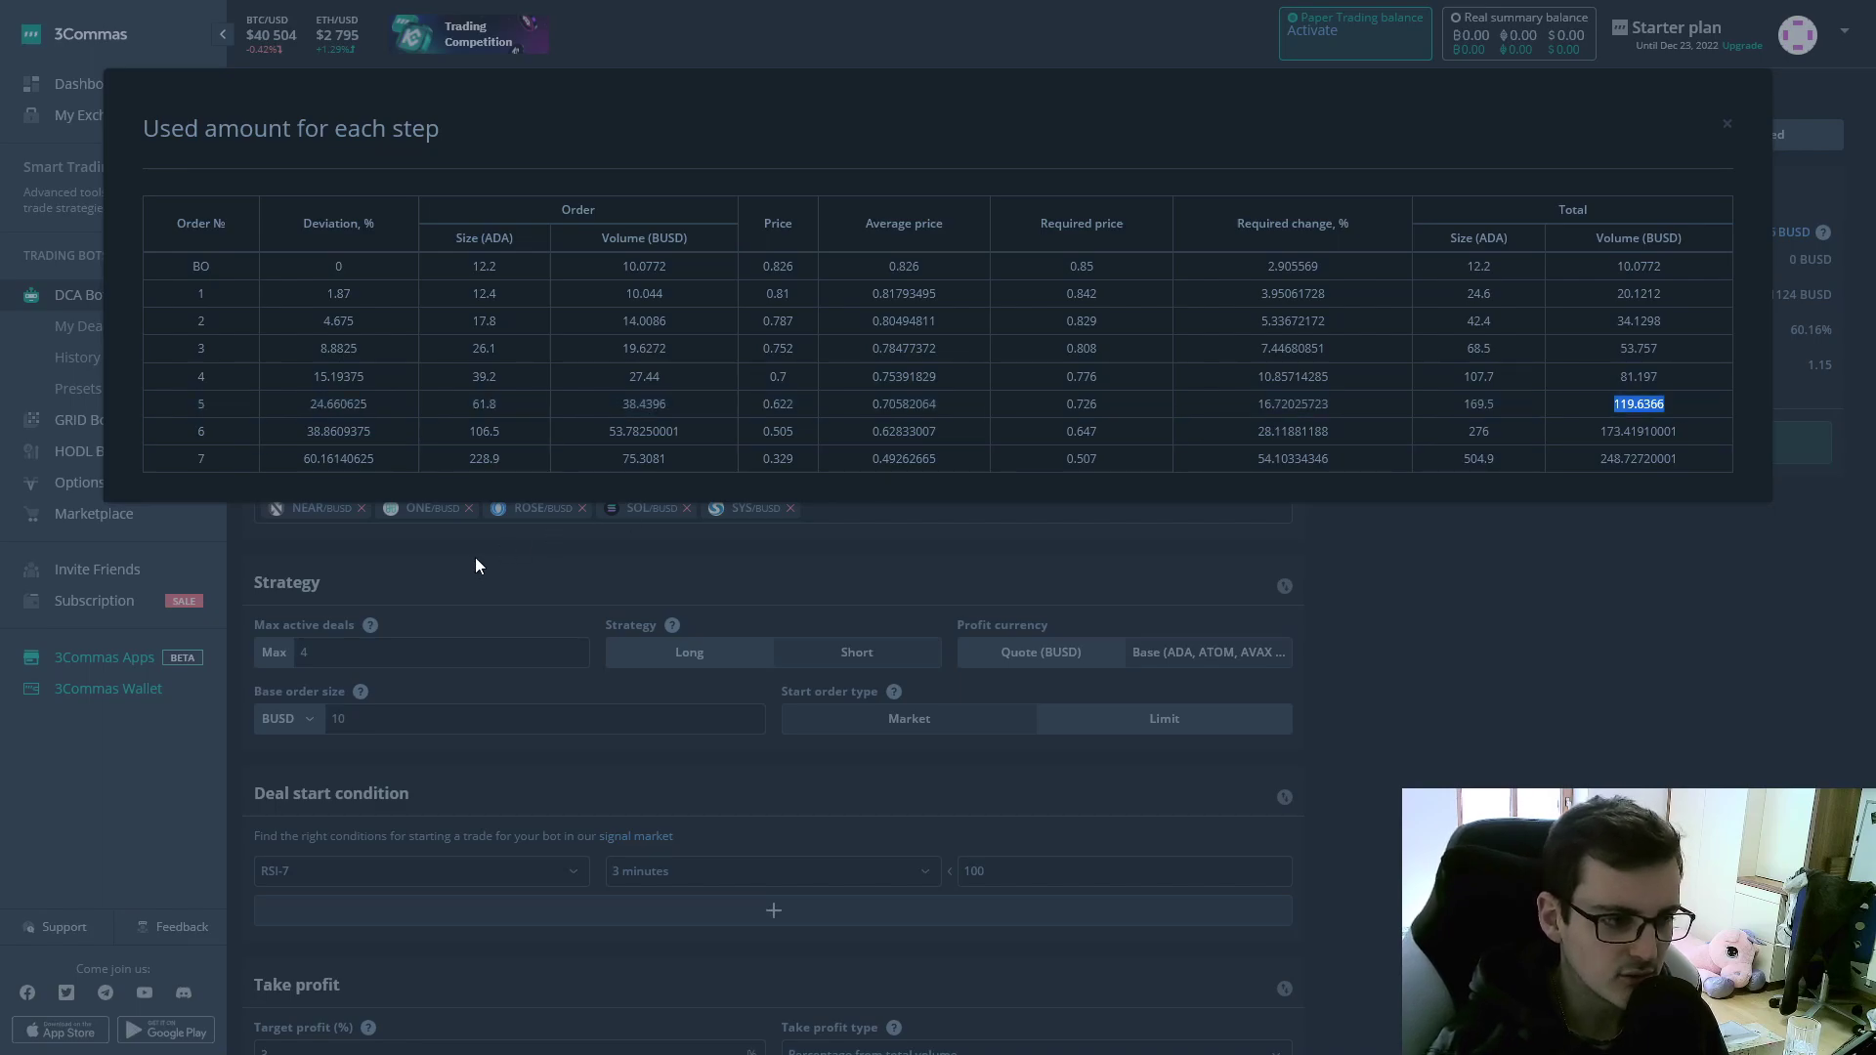
- Try 9 max active deals and check the per-step table, noting order 5 at 119.6366 BUSD
click(1727, 123)
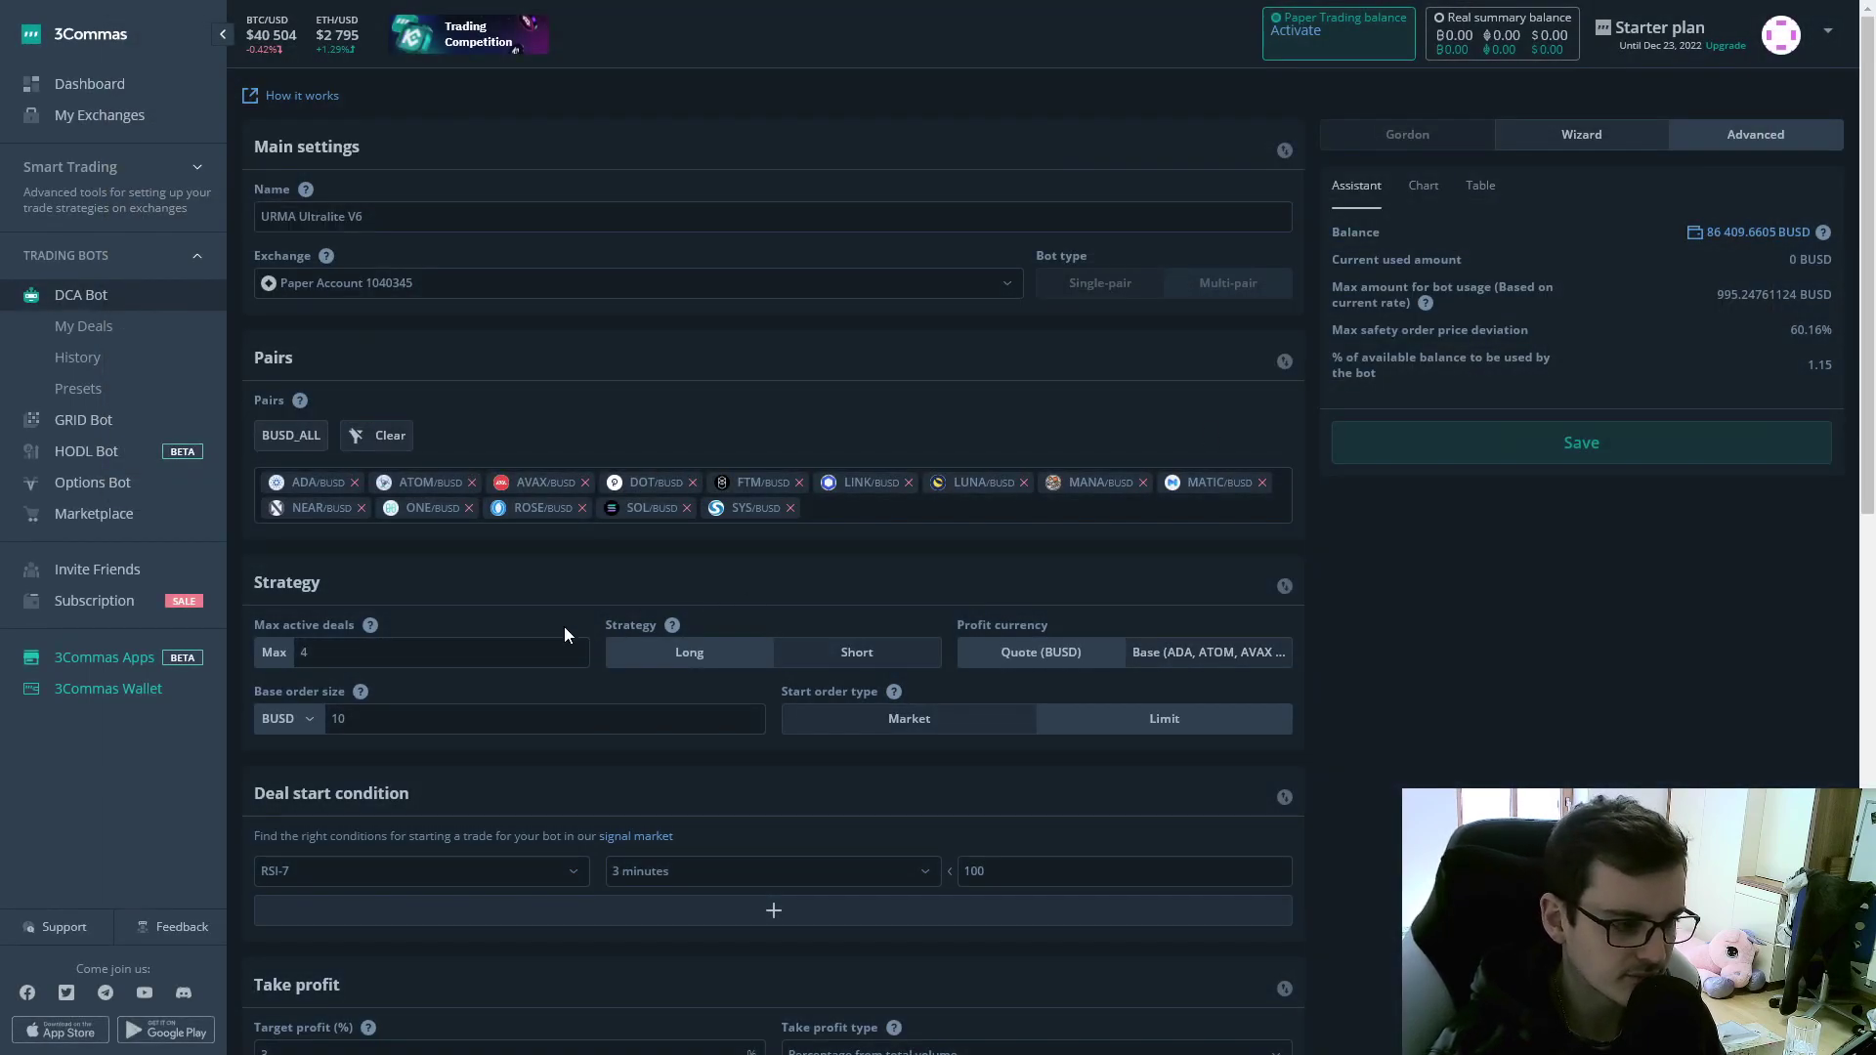
double_click(565, 652)
text(9)
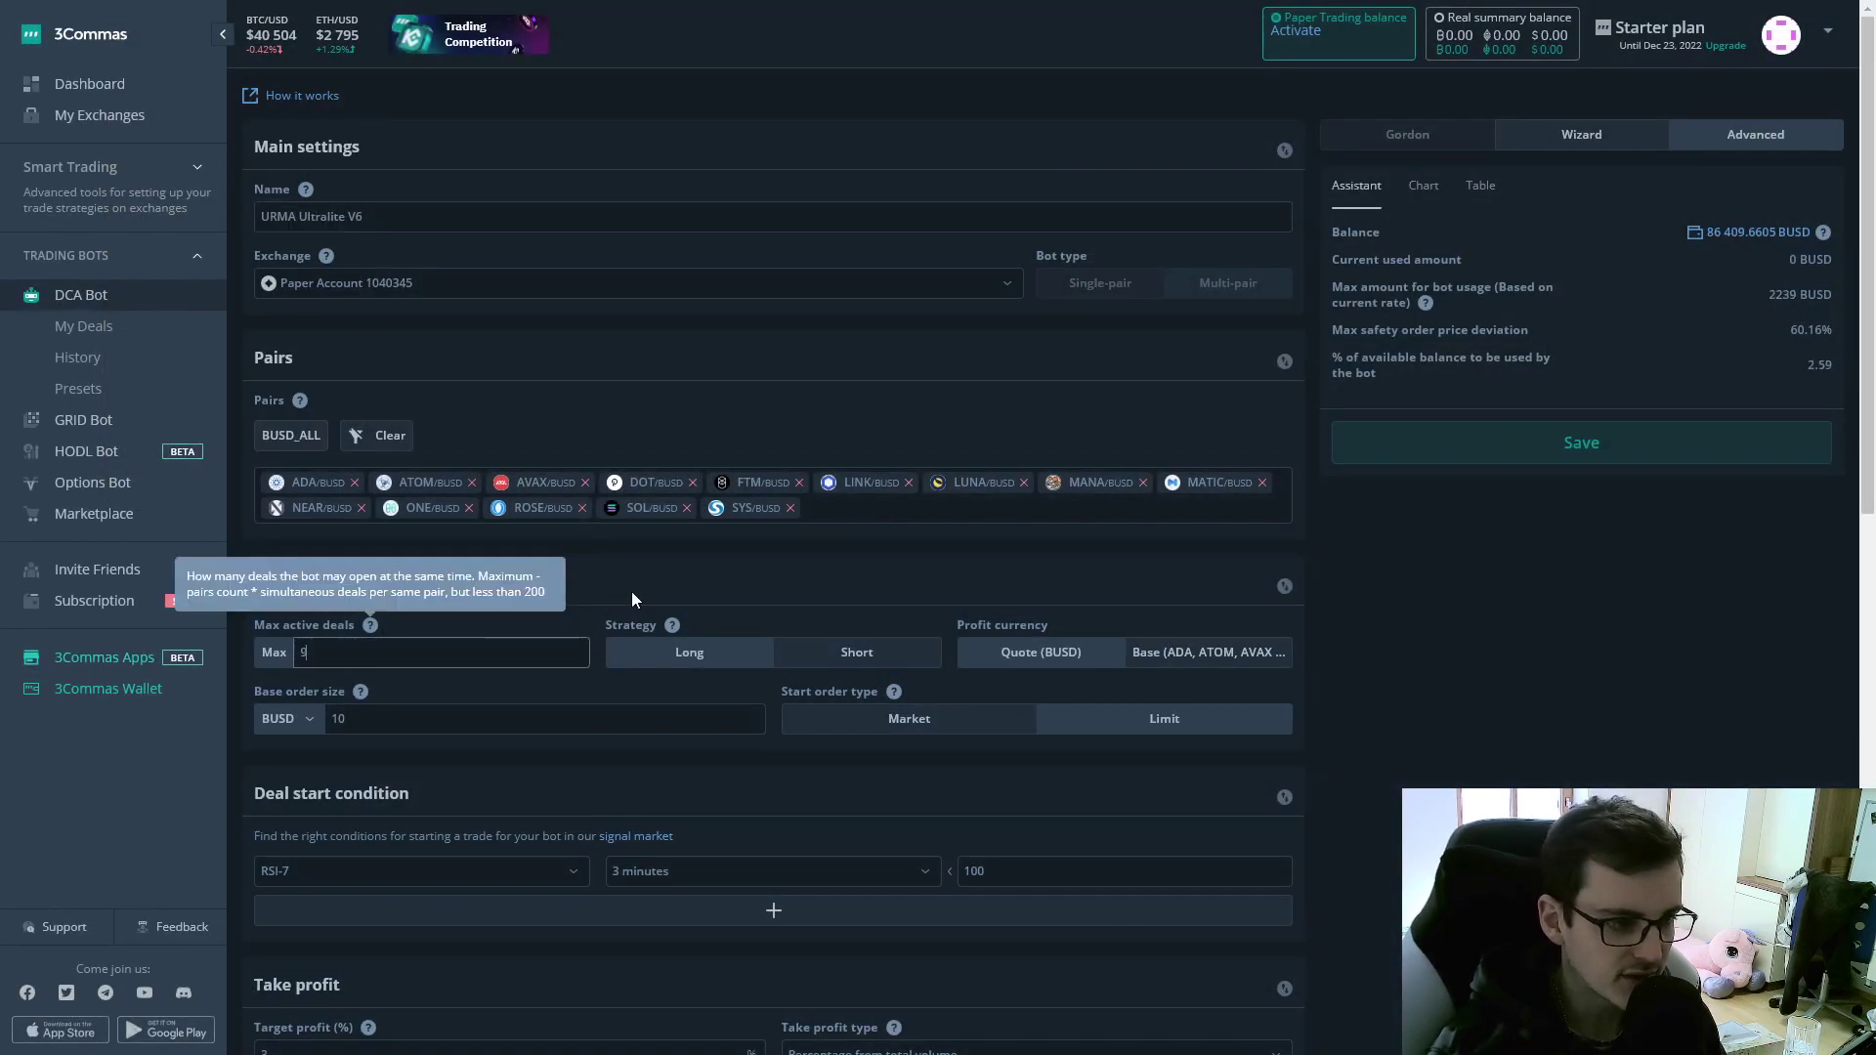
click(1485, 183)
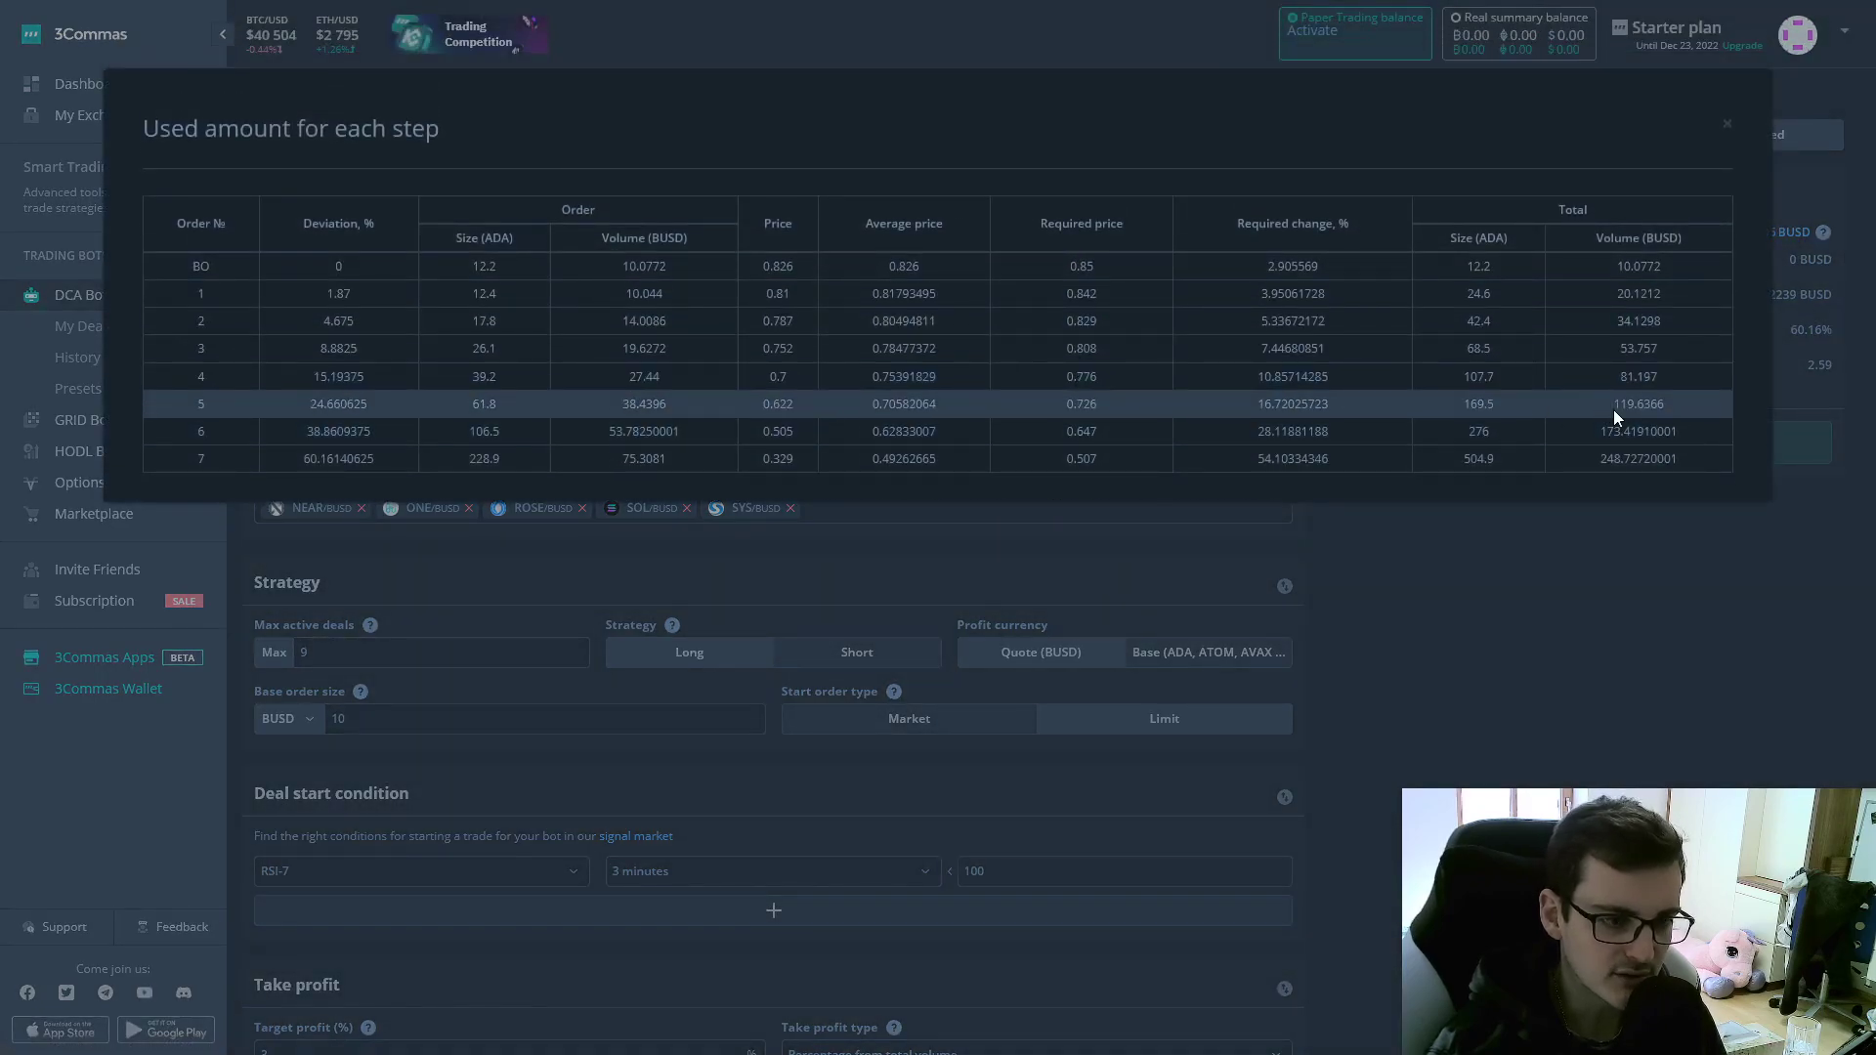
drag(1628, 408, 1680, 404)
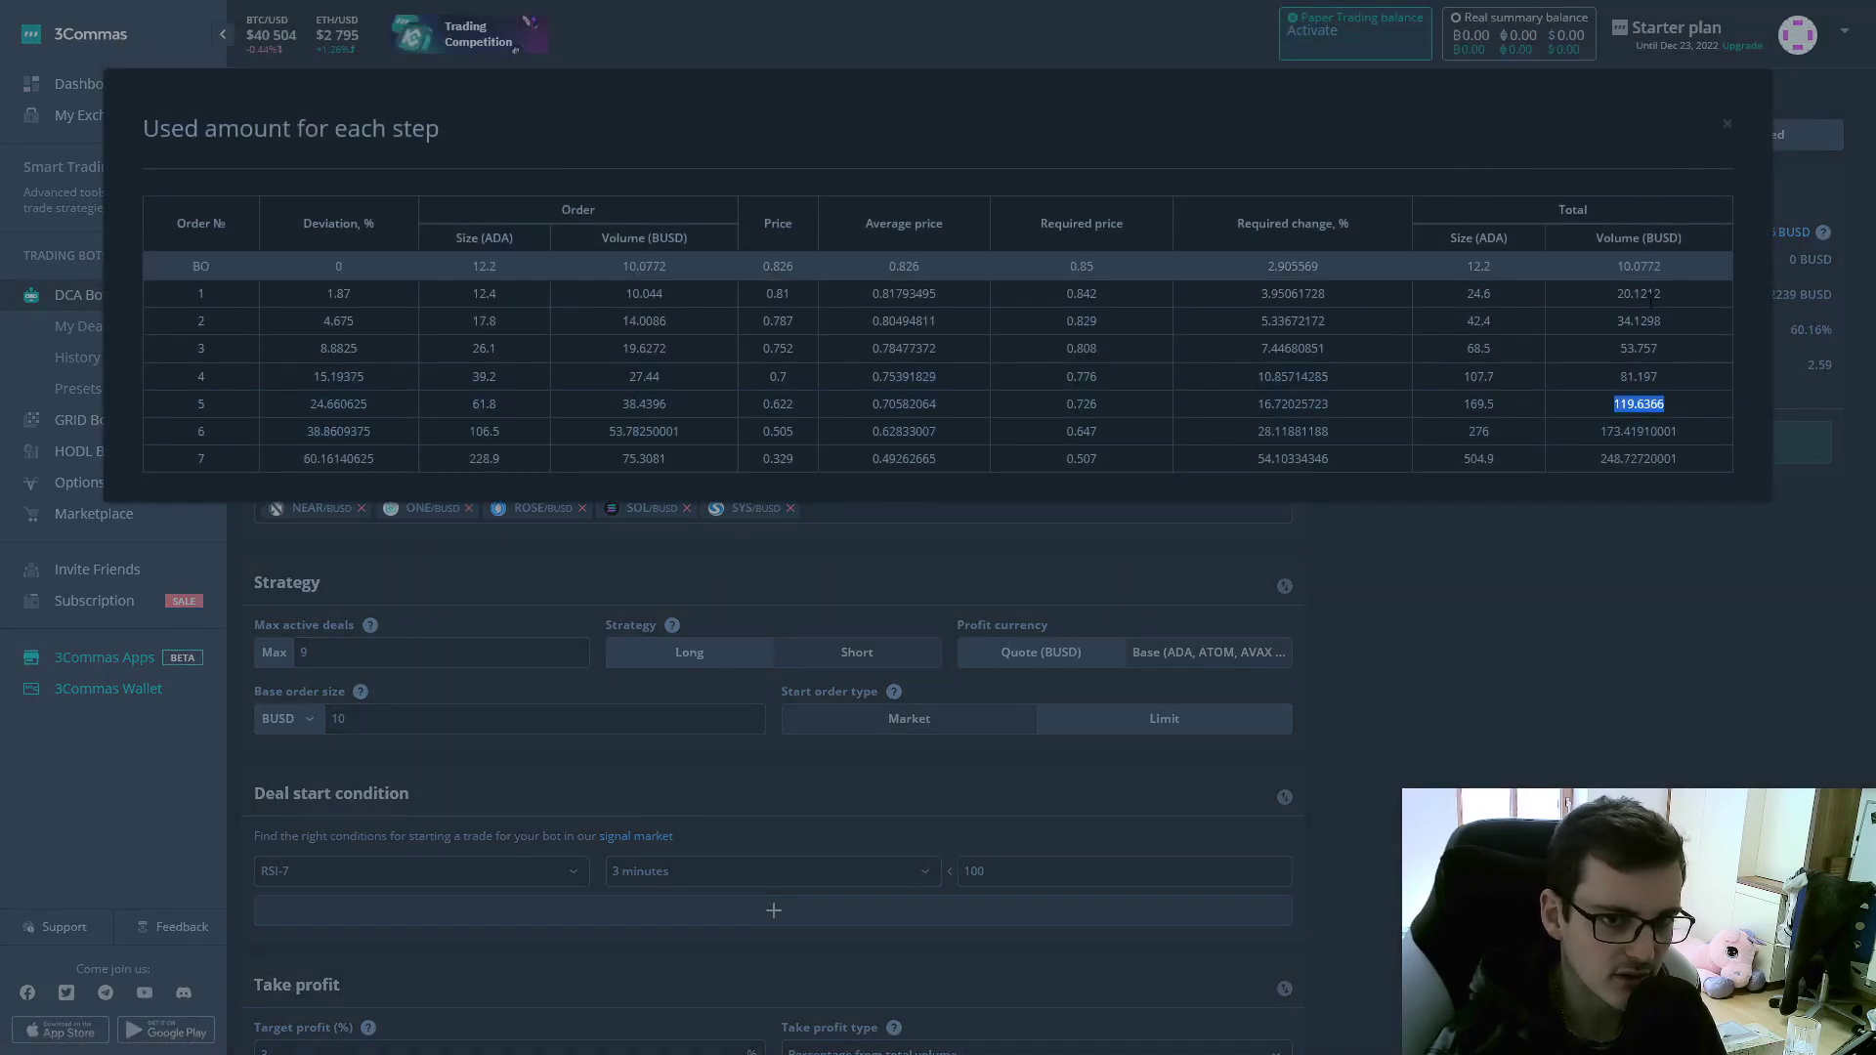
click(1727, 123)
- Set max active deals to 8 and review the per-step usage table again
double_click(305, 651)
text(8)
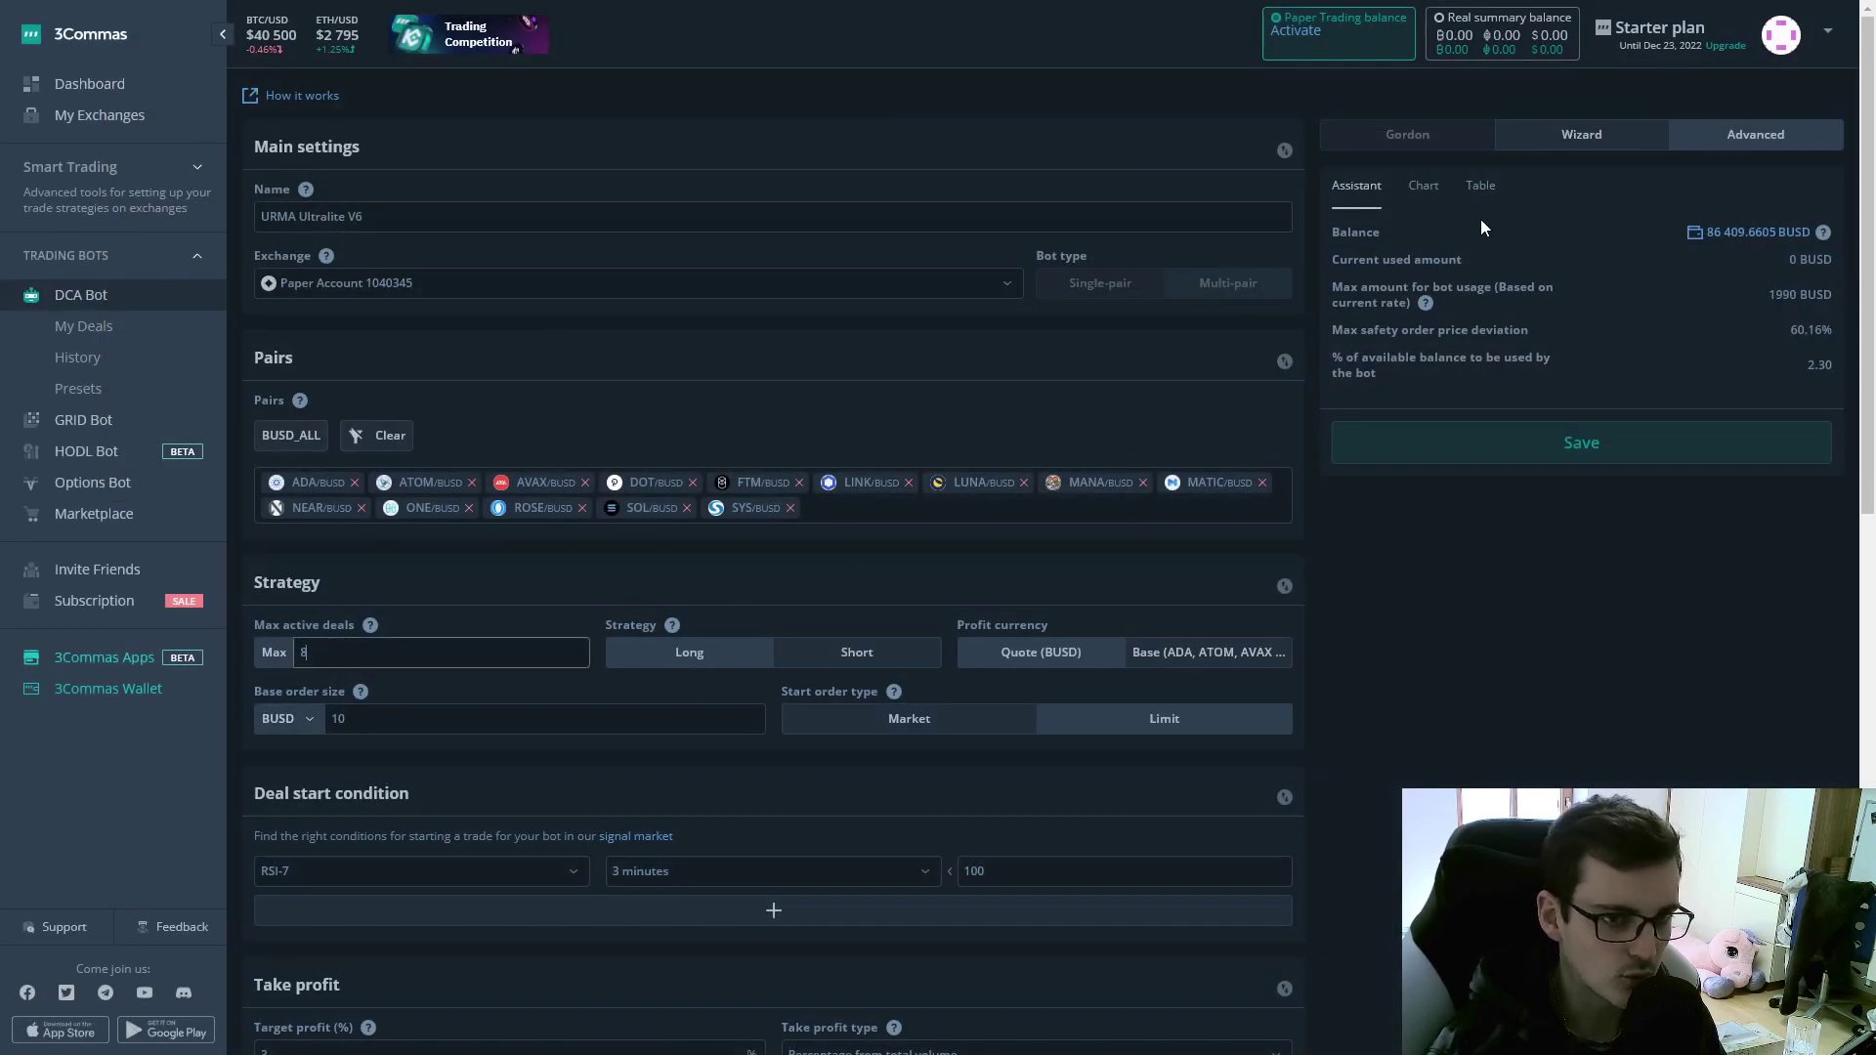
click(1478, 185)
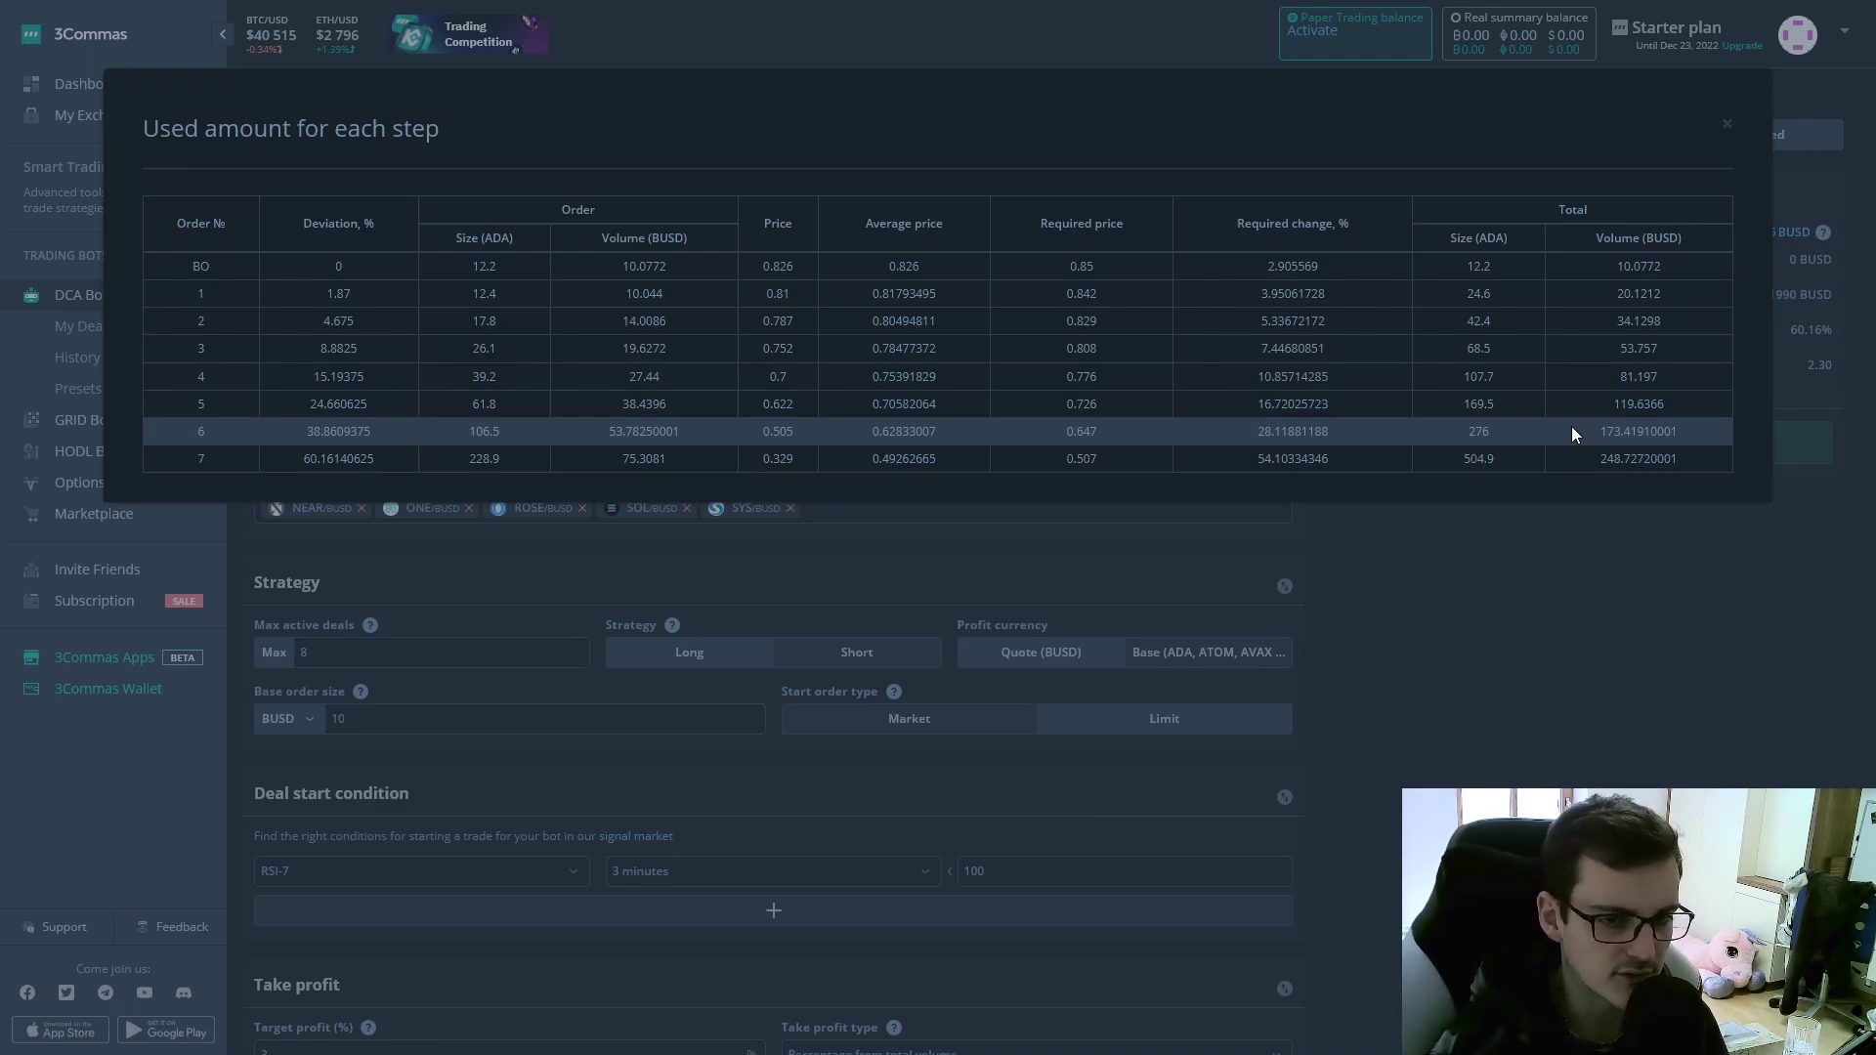
- Set max active deals back to 1 and review the per-step usage table
click(1729, 129)
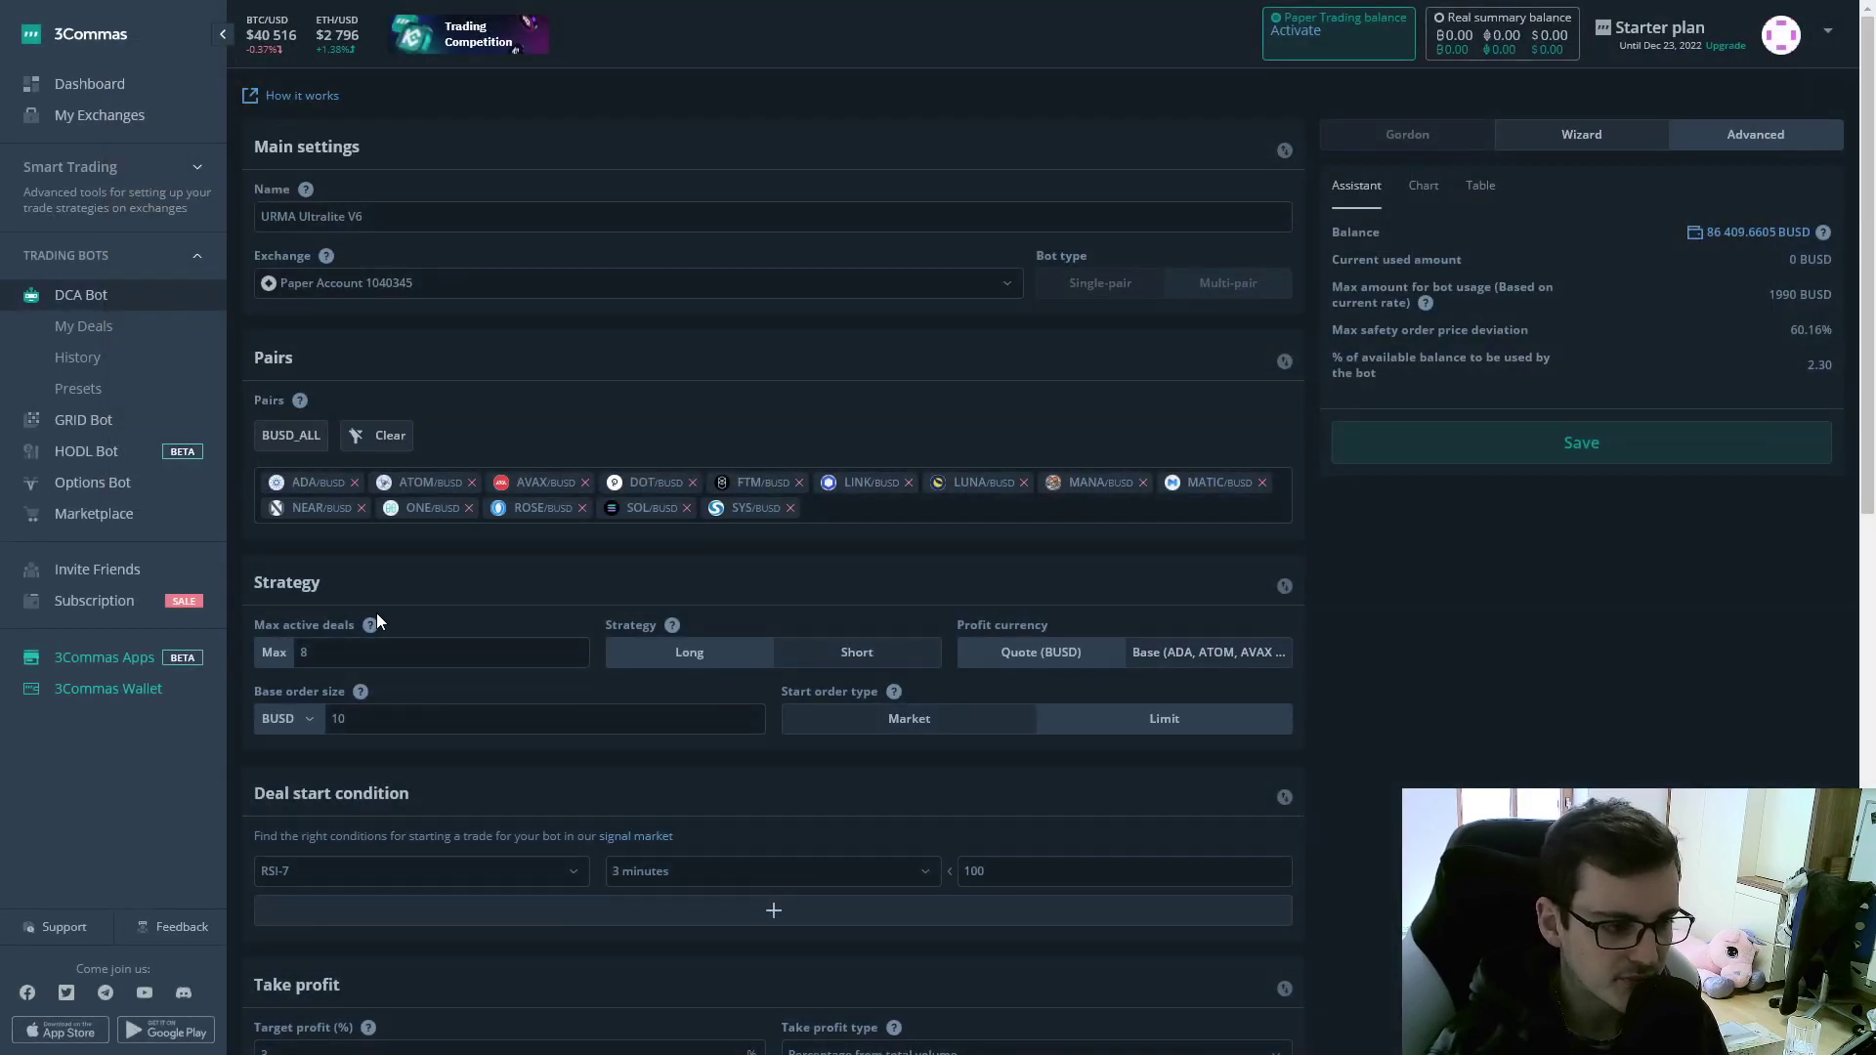
double_click(303, 653)
text(1)
scroll(1397, 699, down, 6)
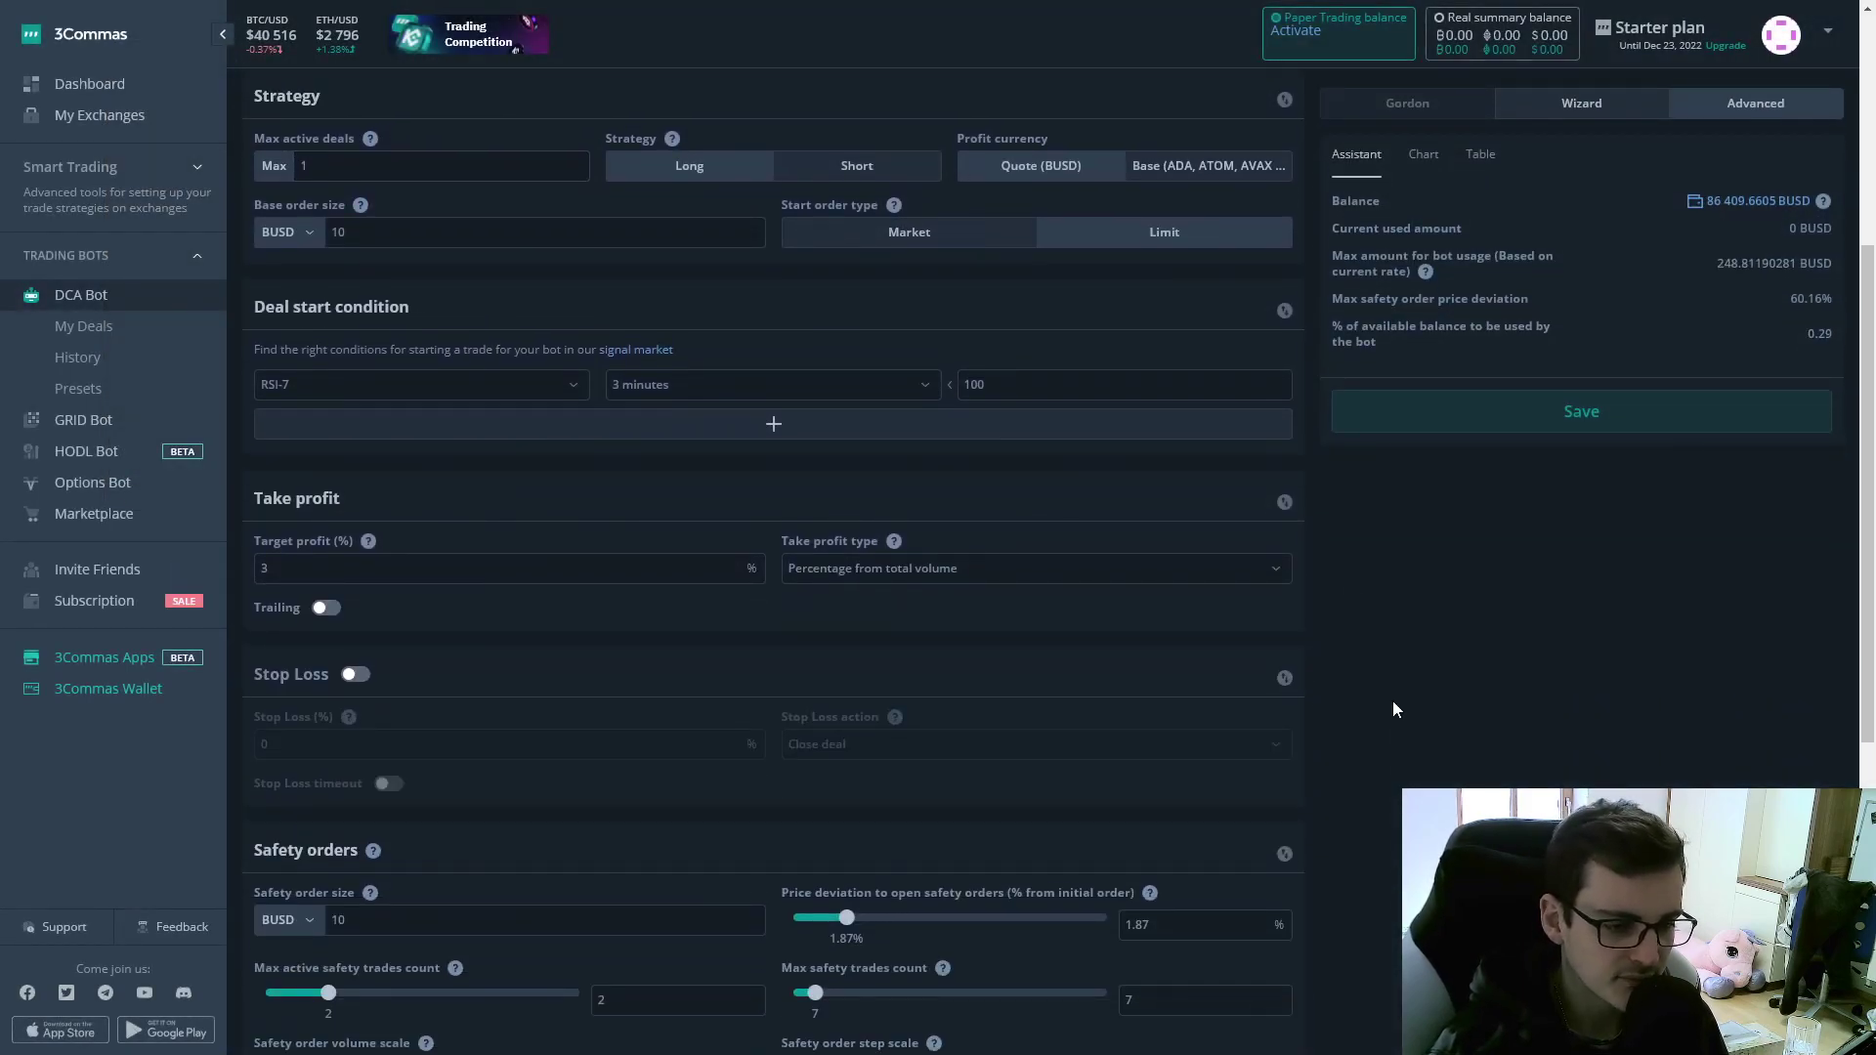
click(1472, 163)
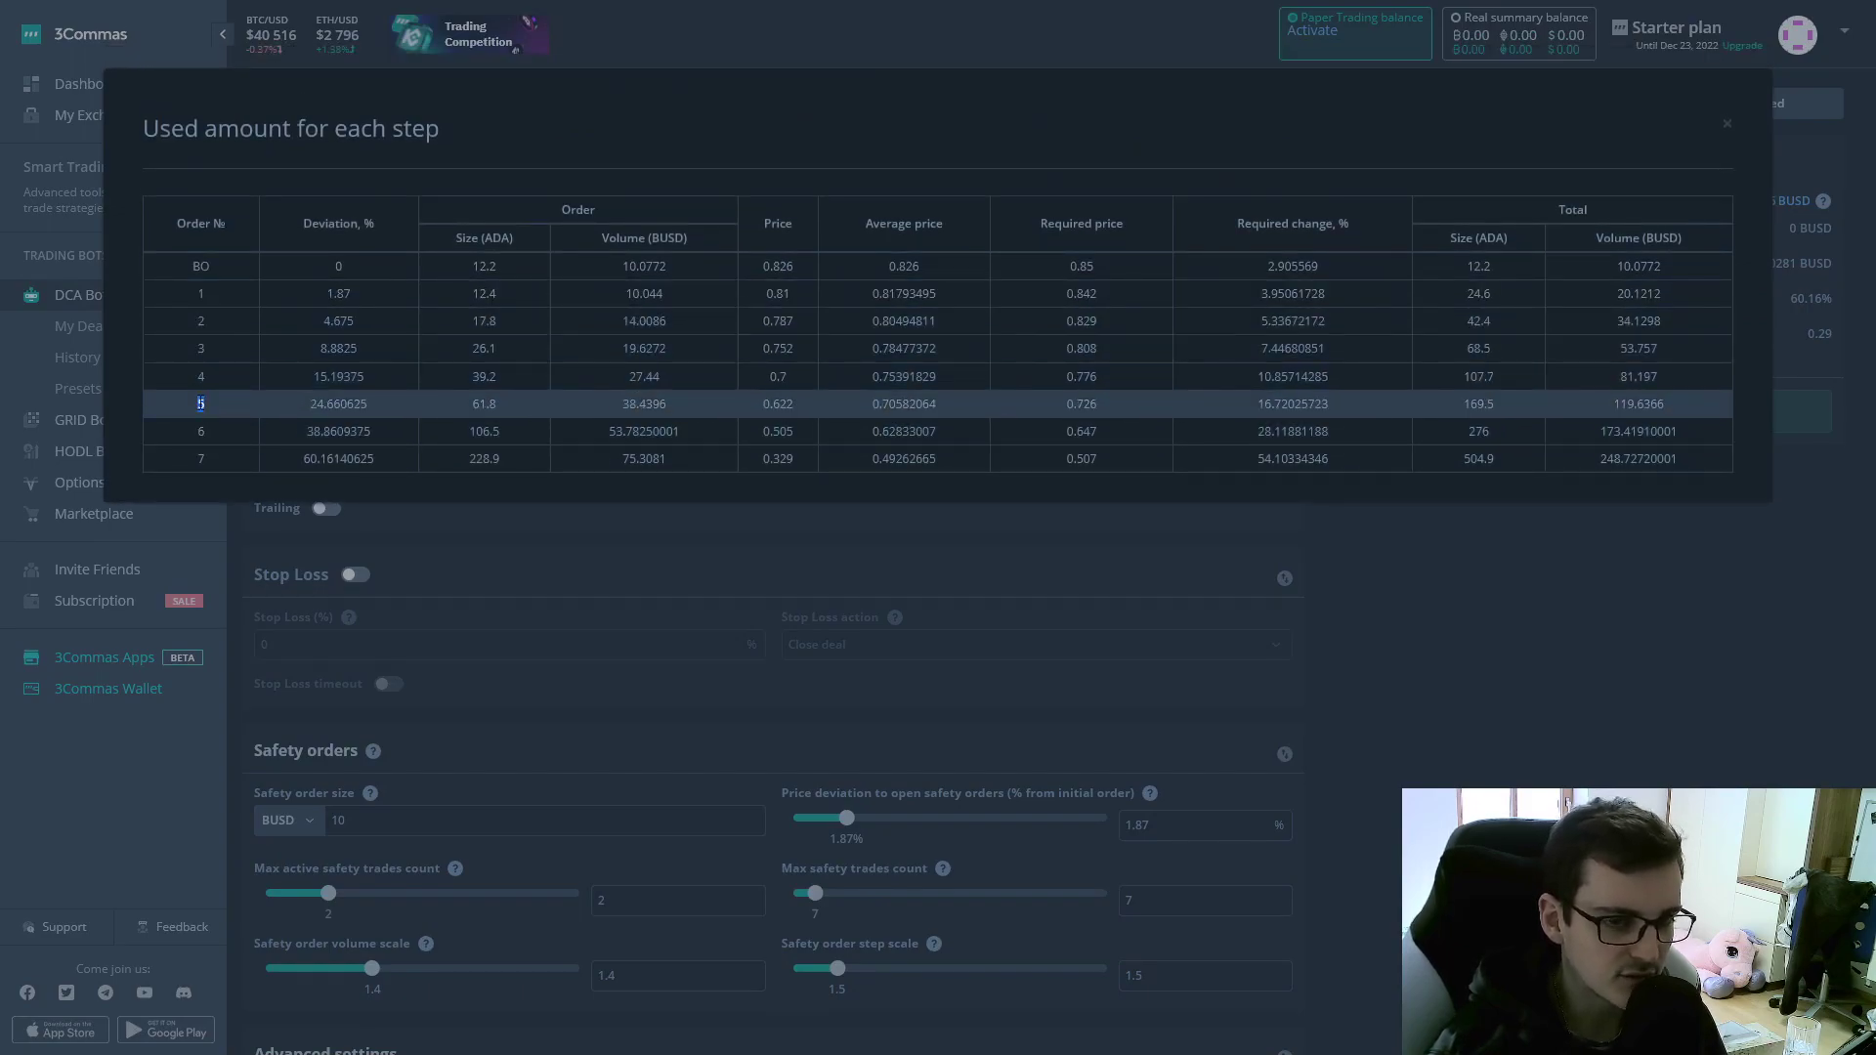
click(1727, 123)
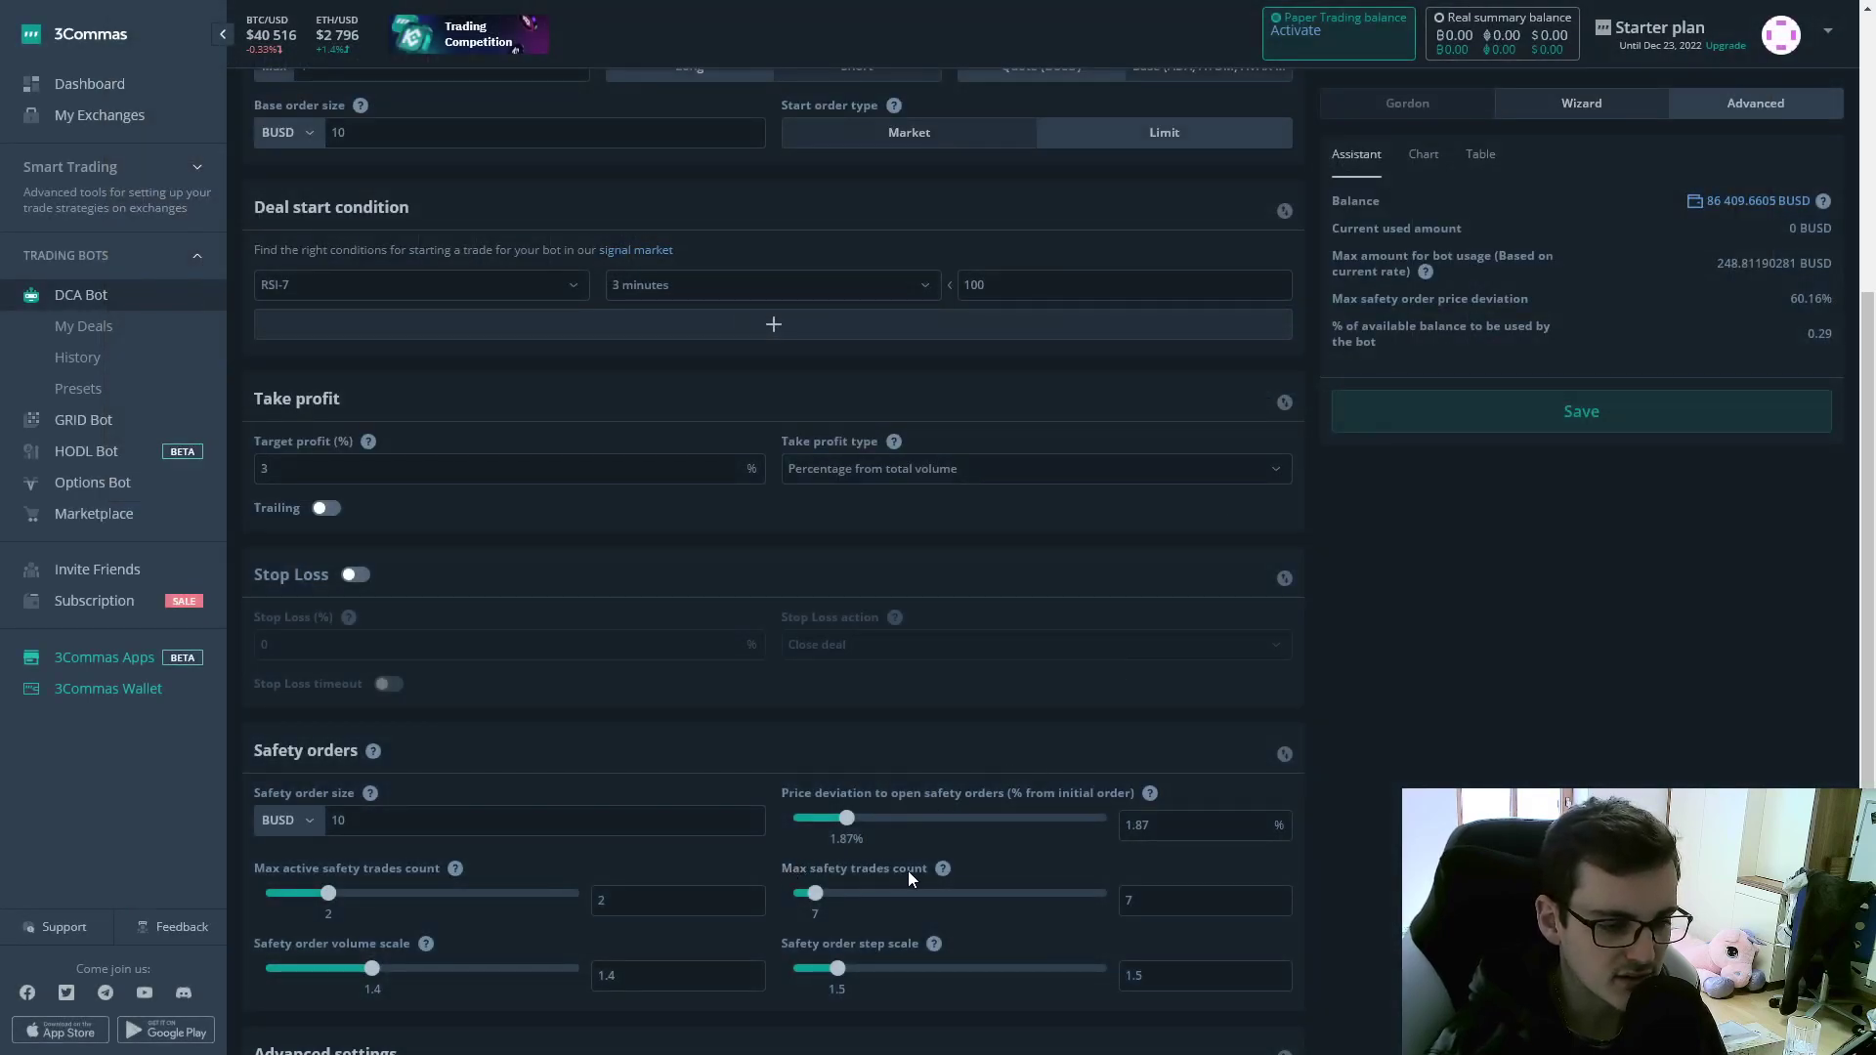
- Reduce max safety trades count from 7 to 5, then return to the max active deals field
scroll(907, 871, down, 2)
double_click(1166, 711)
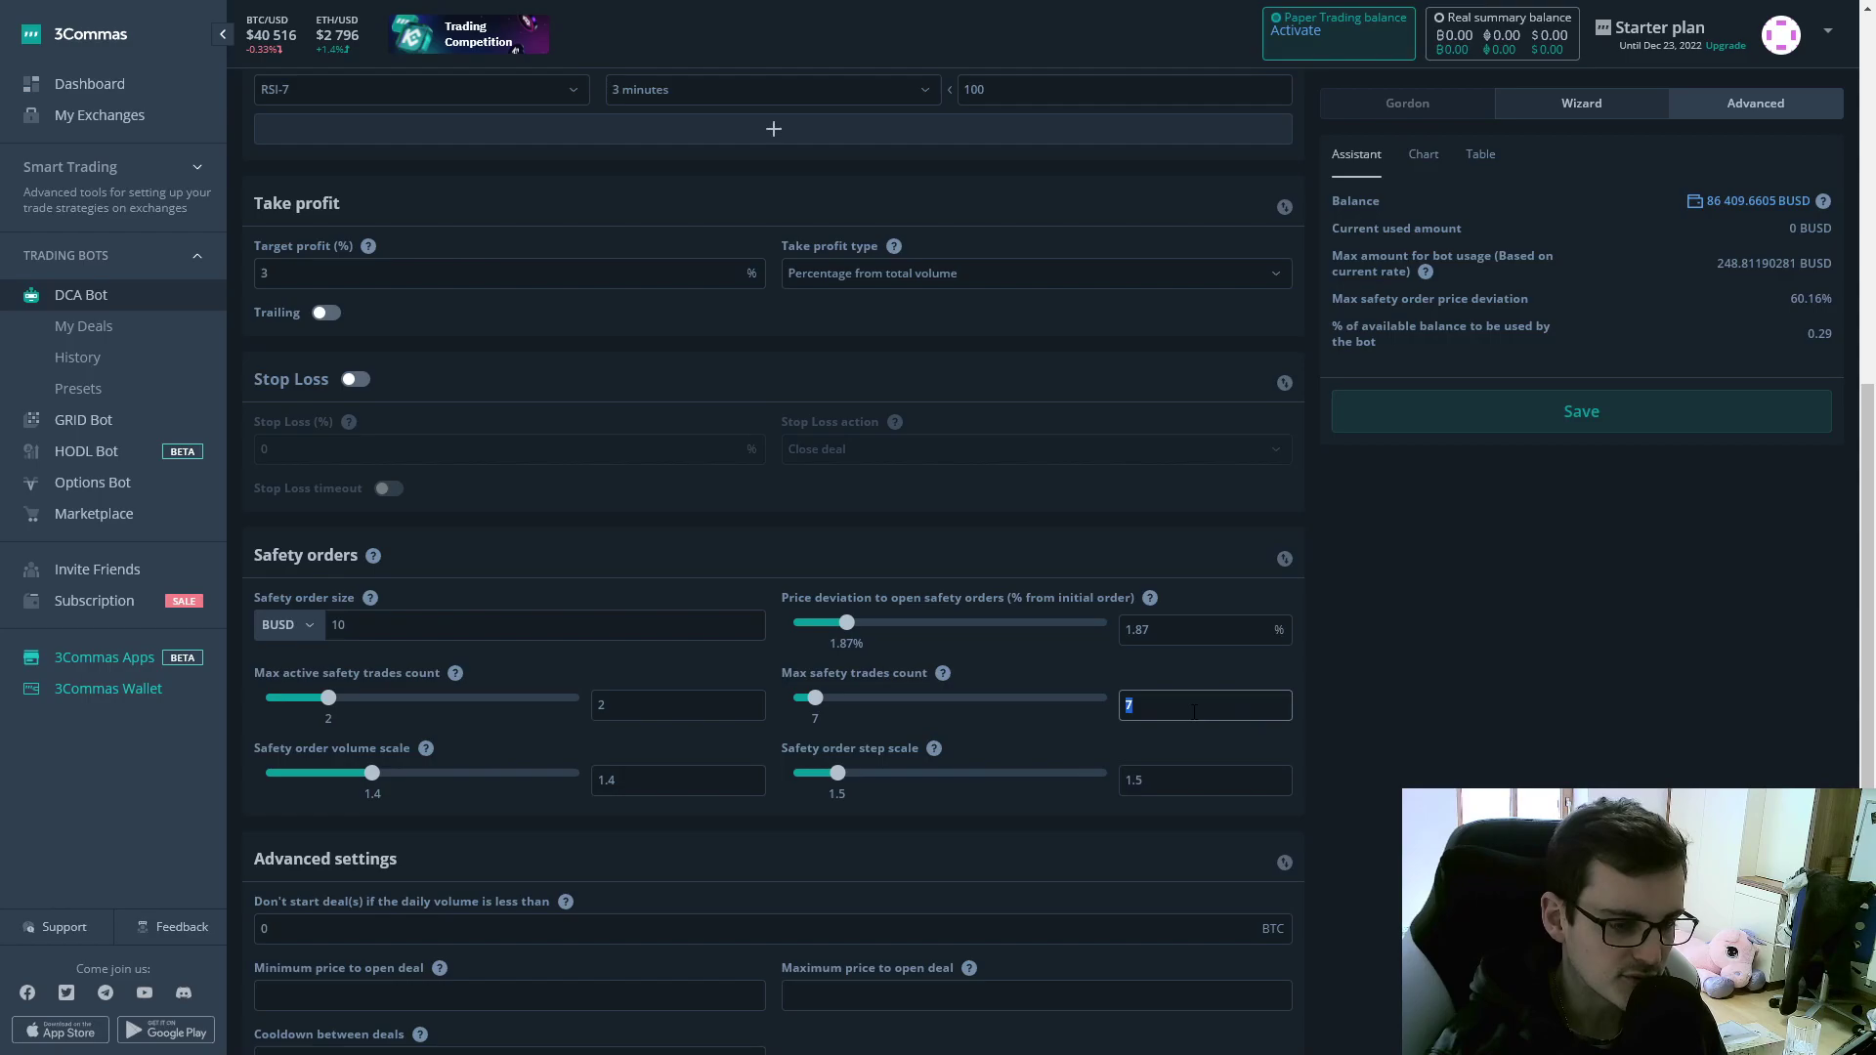
text(5)
scroll(1348, 728, up, 2)
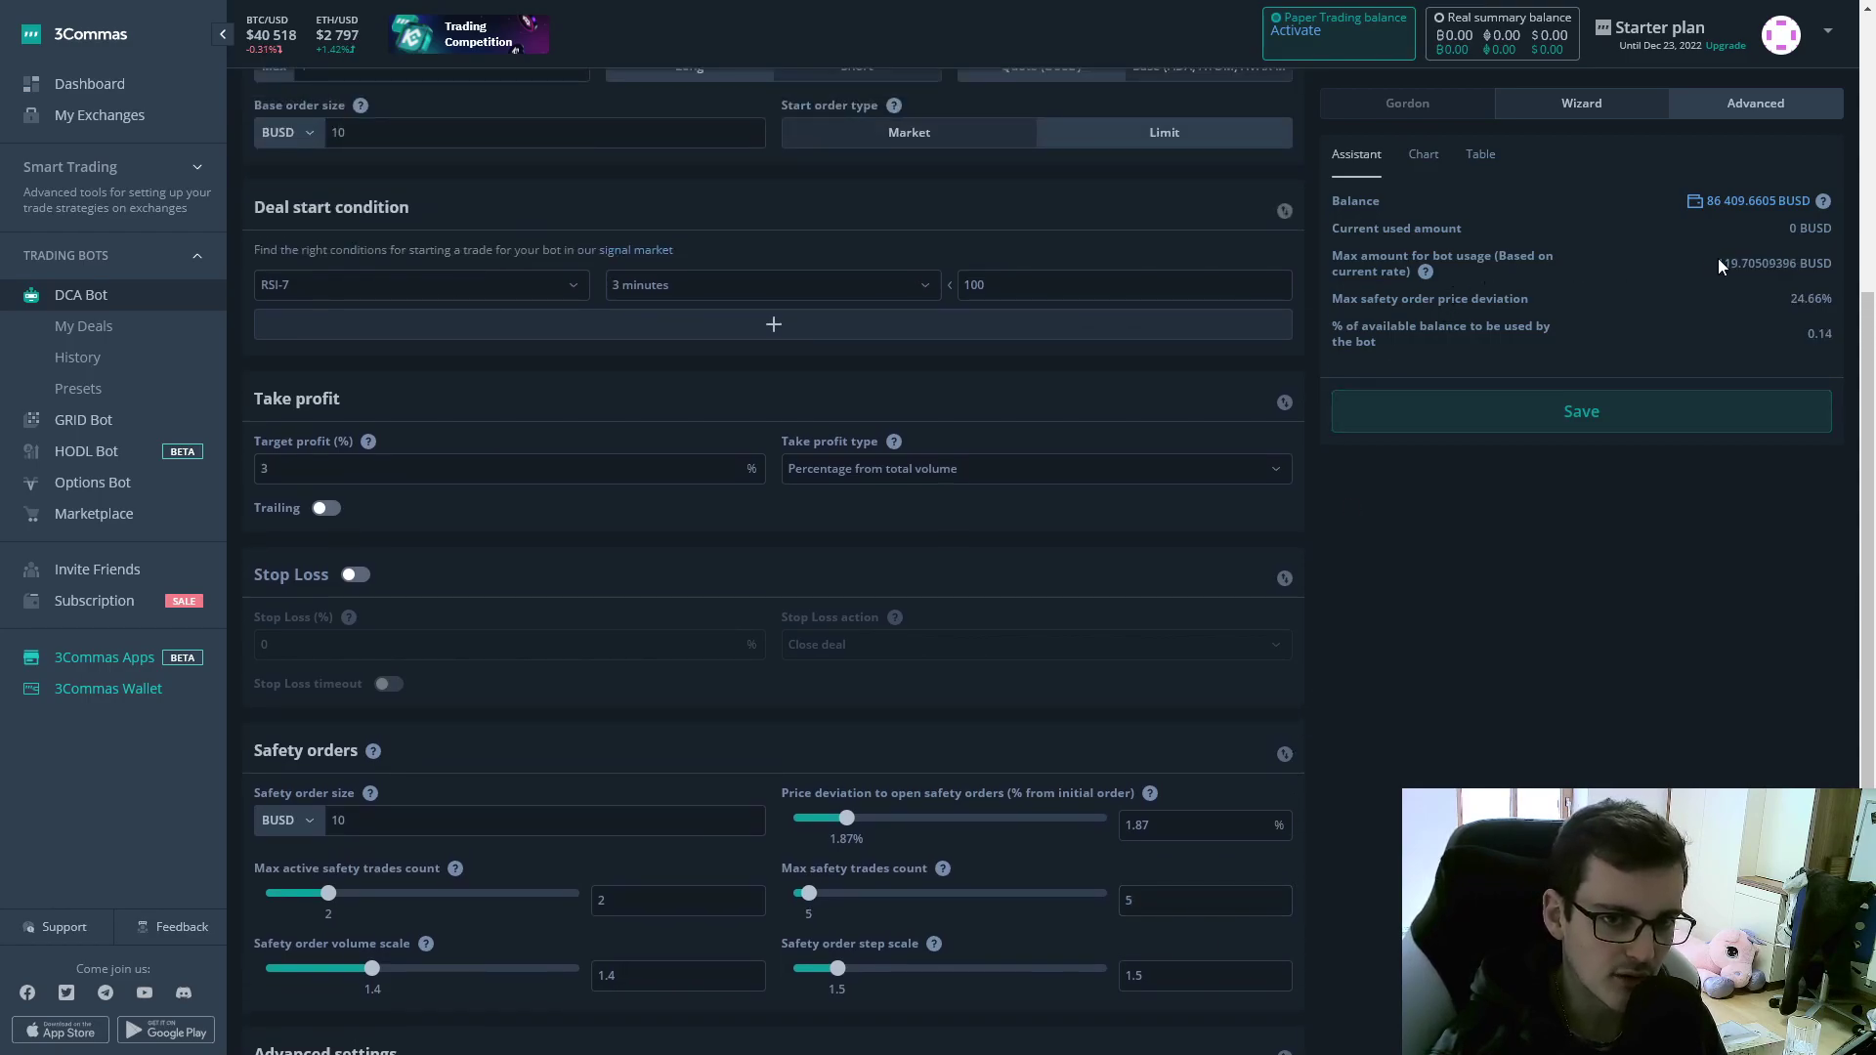
scroll(1160, 690, up, 5)
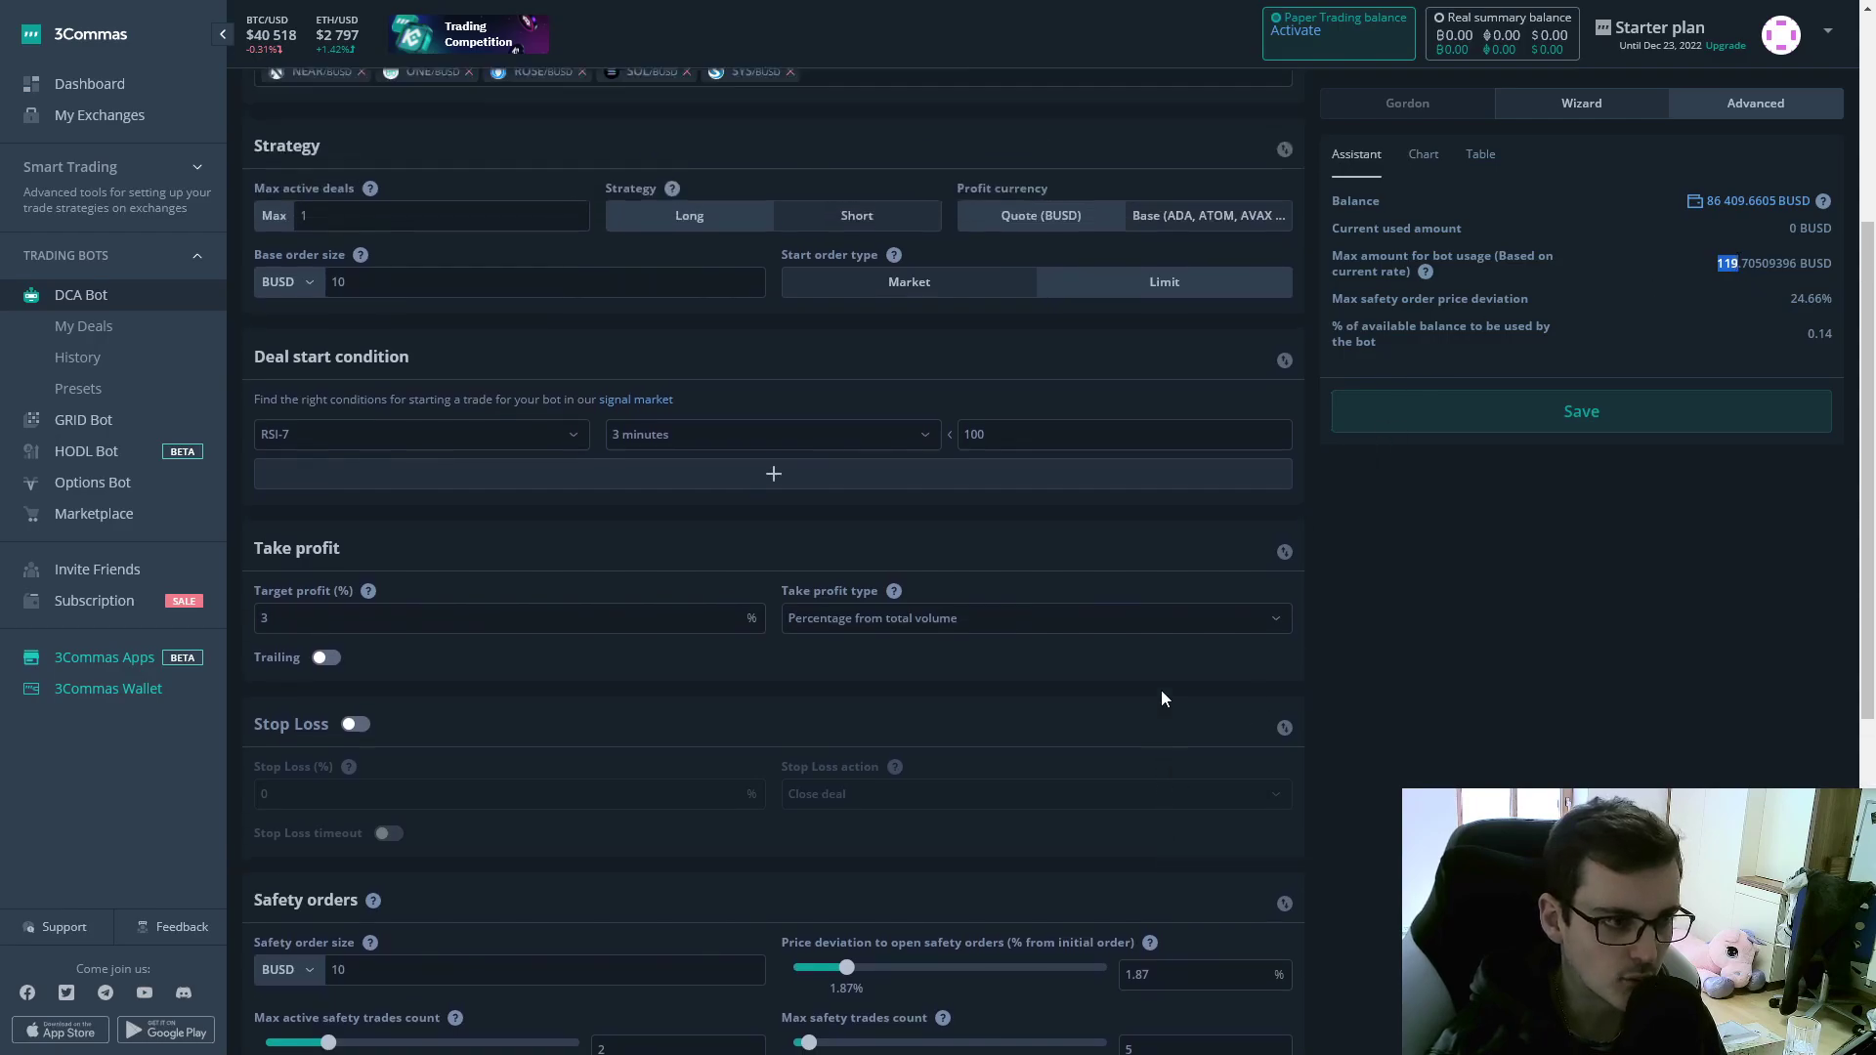
double_click(338, 562)
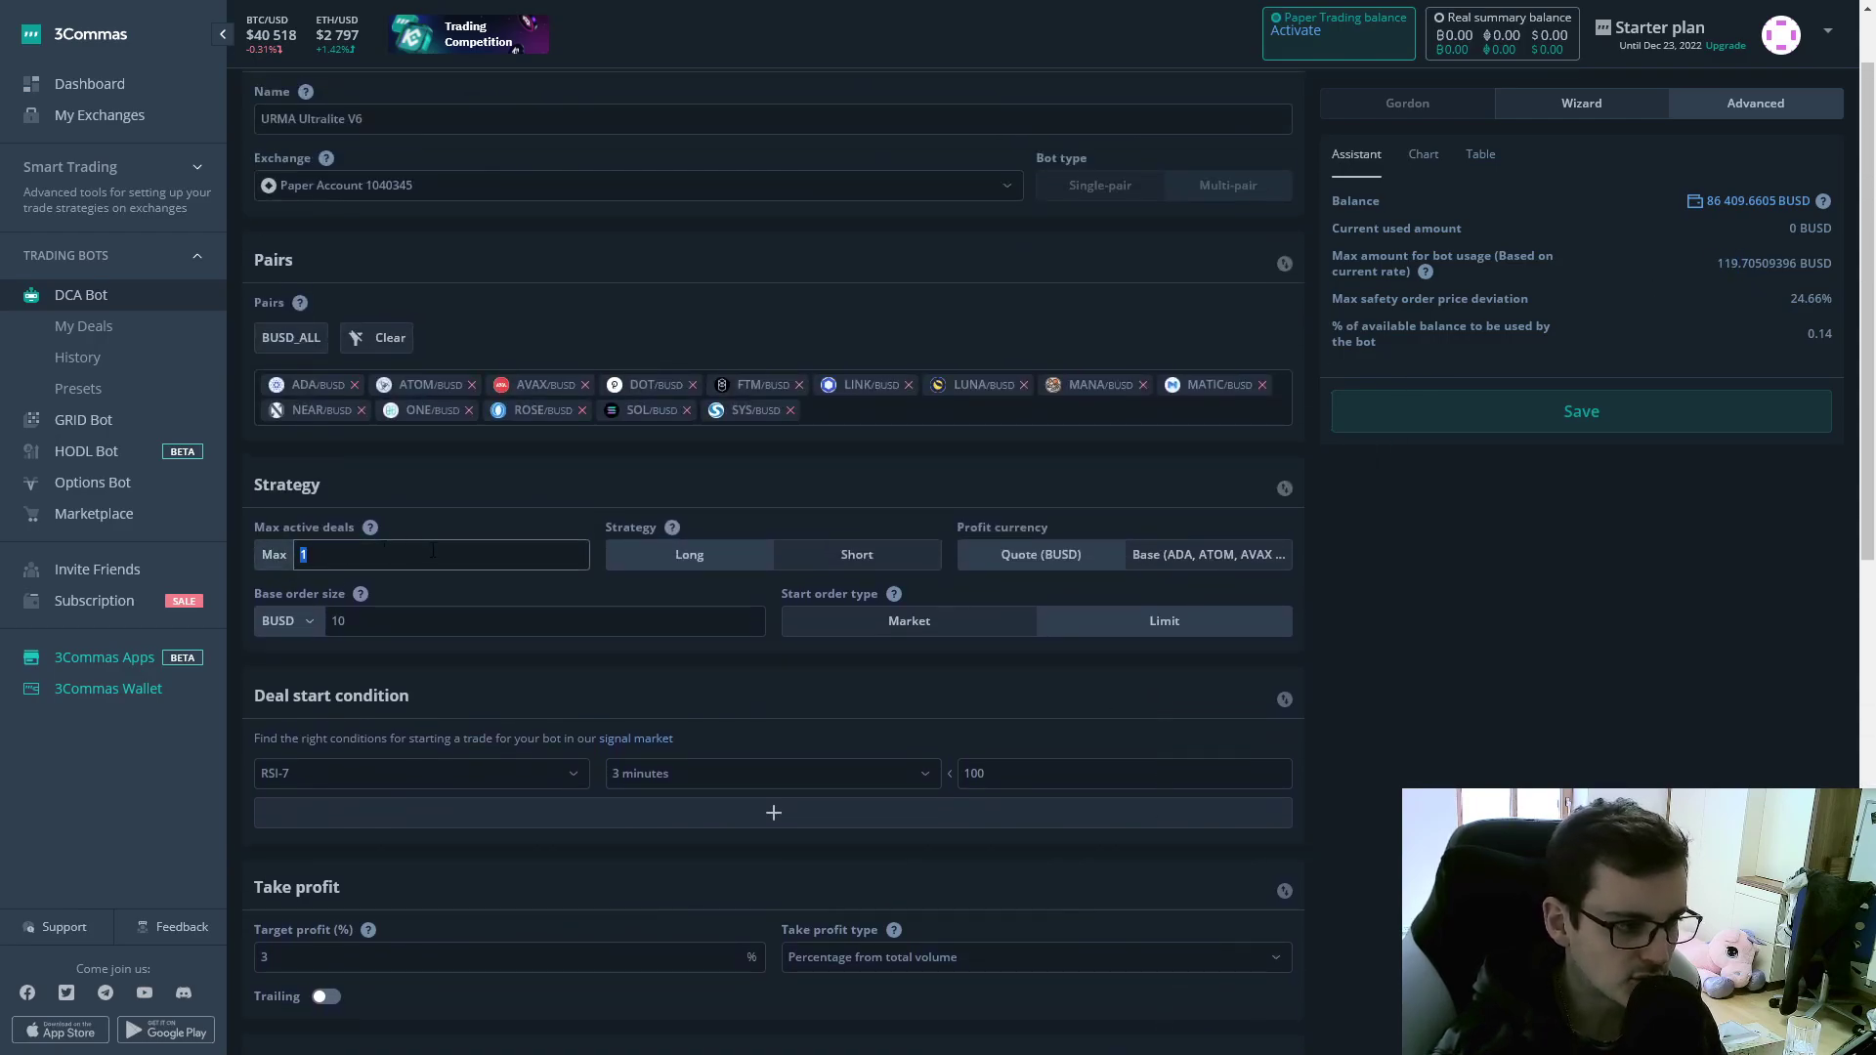
- Set max active deals to 8 after briefly trying 9, giving 957.64075168 BUSD max usage
text(8)
click(1616, 409)
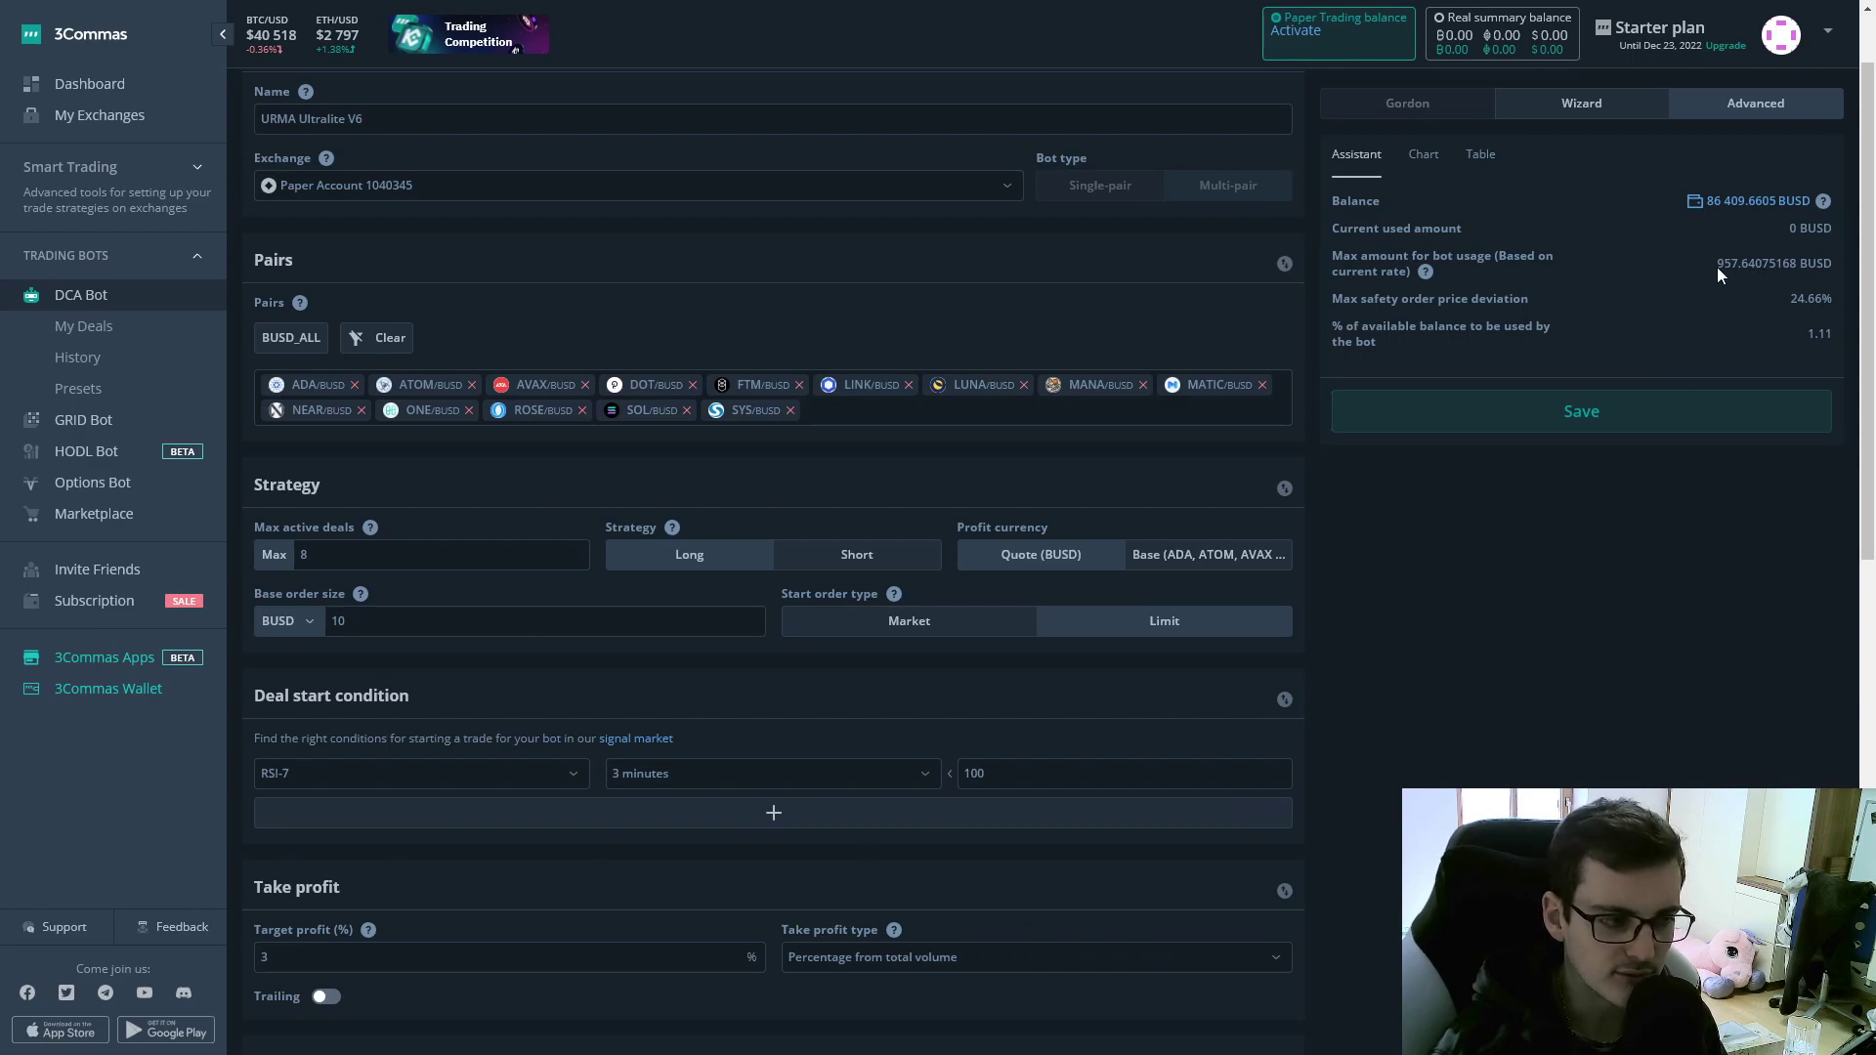
double_click(325, 555)
text(9)
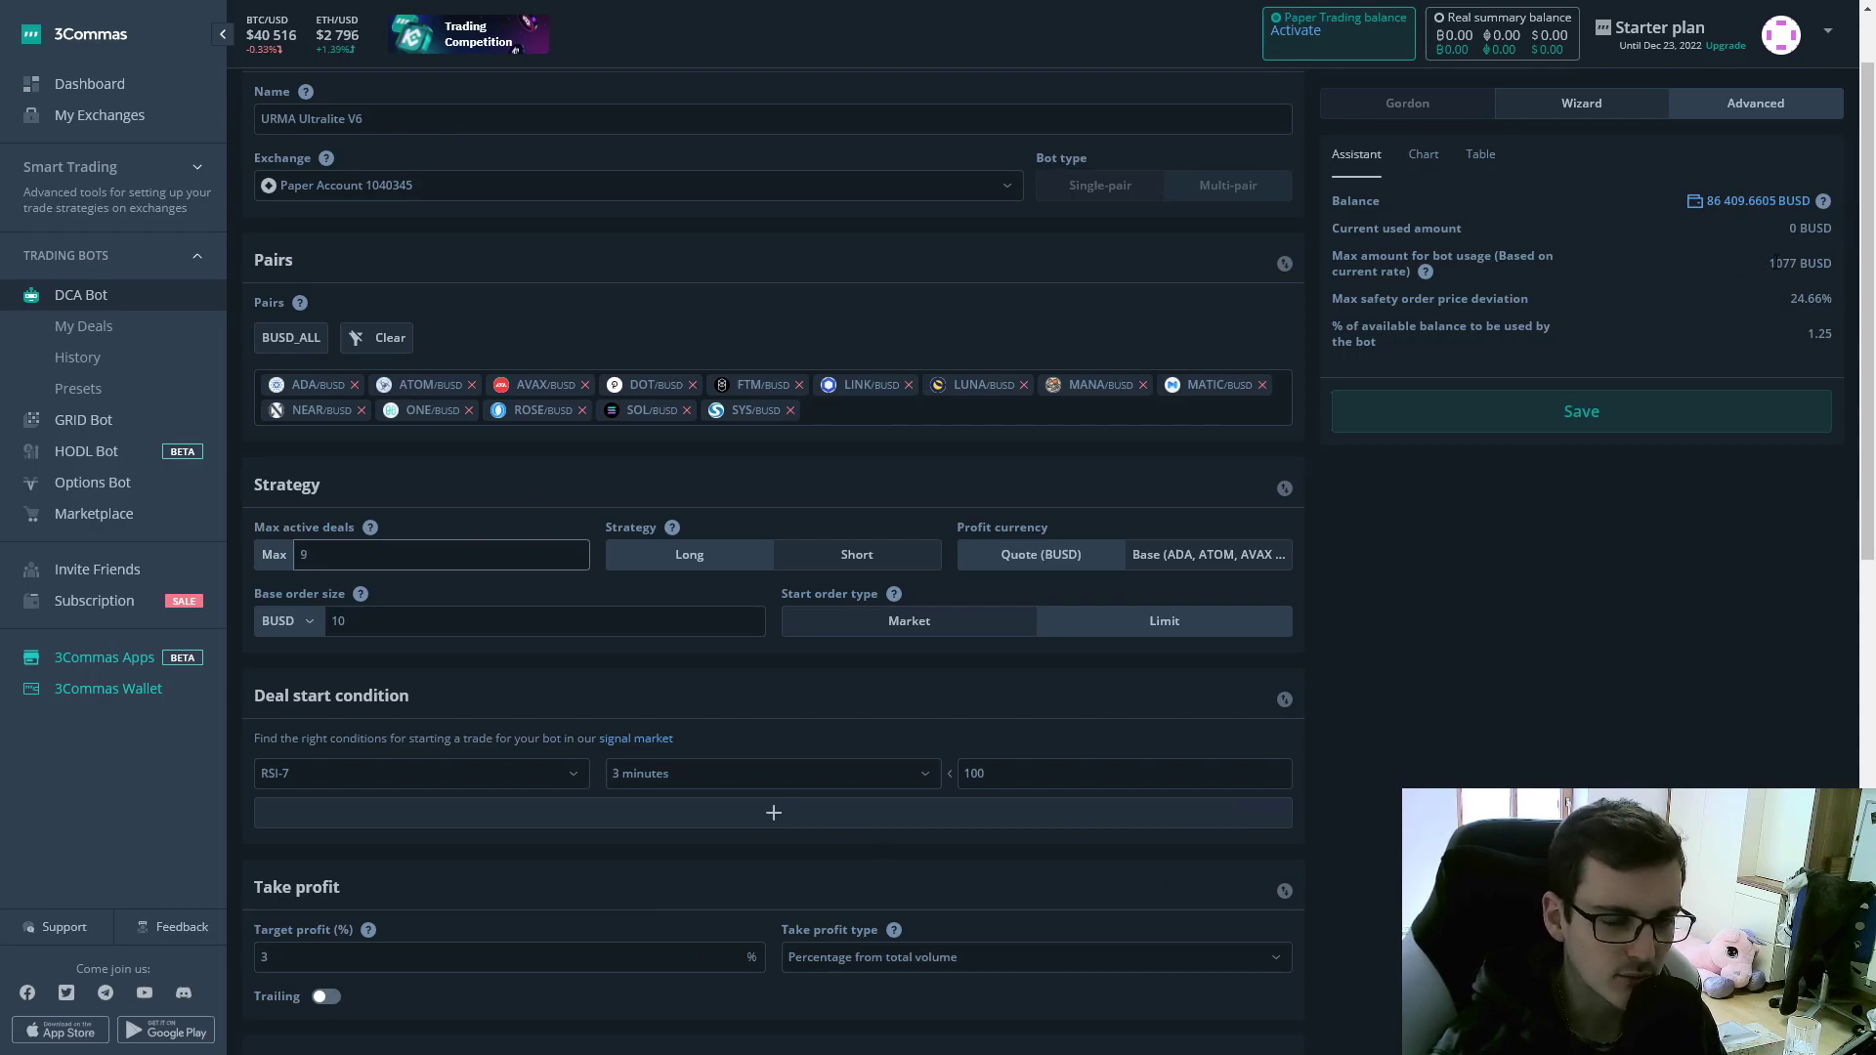
double_click(340, 556)
text(8)
click(525, 487)
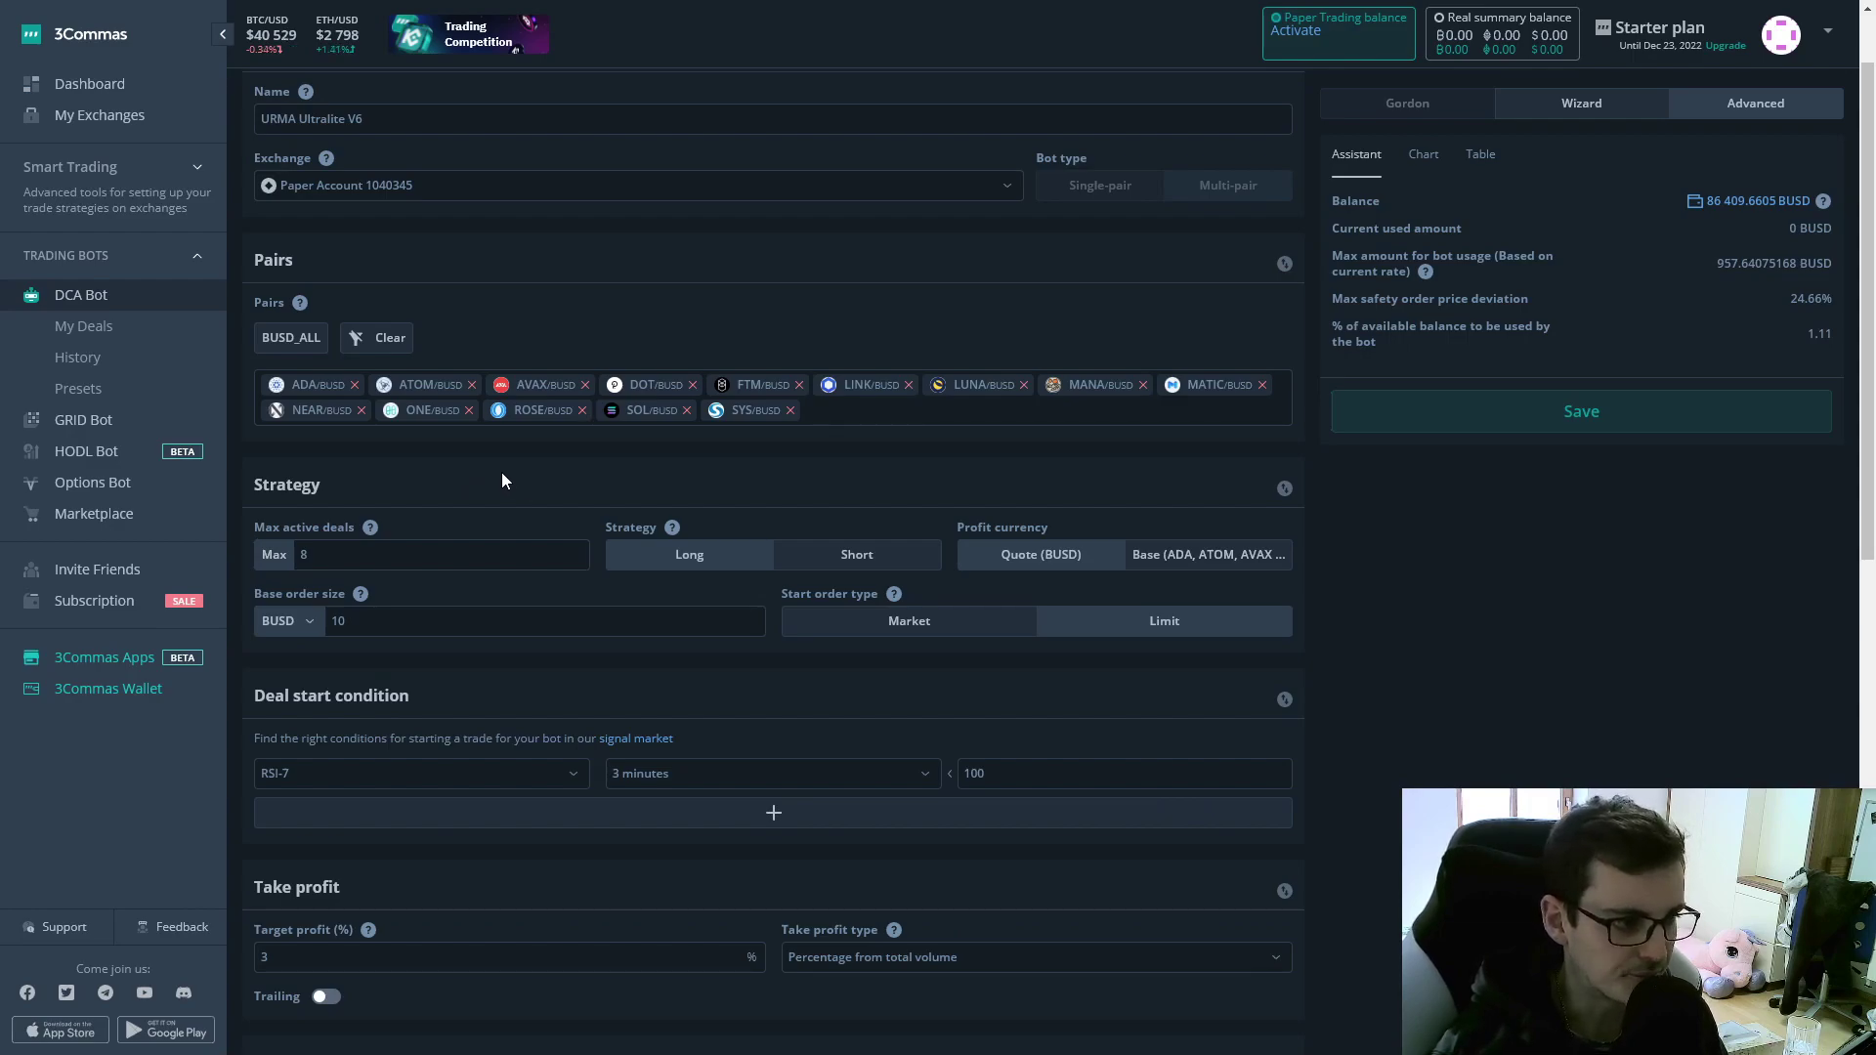
- Check the per-step safety order amounts table, then go to the running deals list
click(1495, 156)
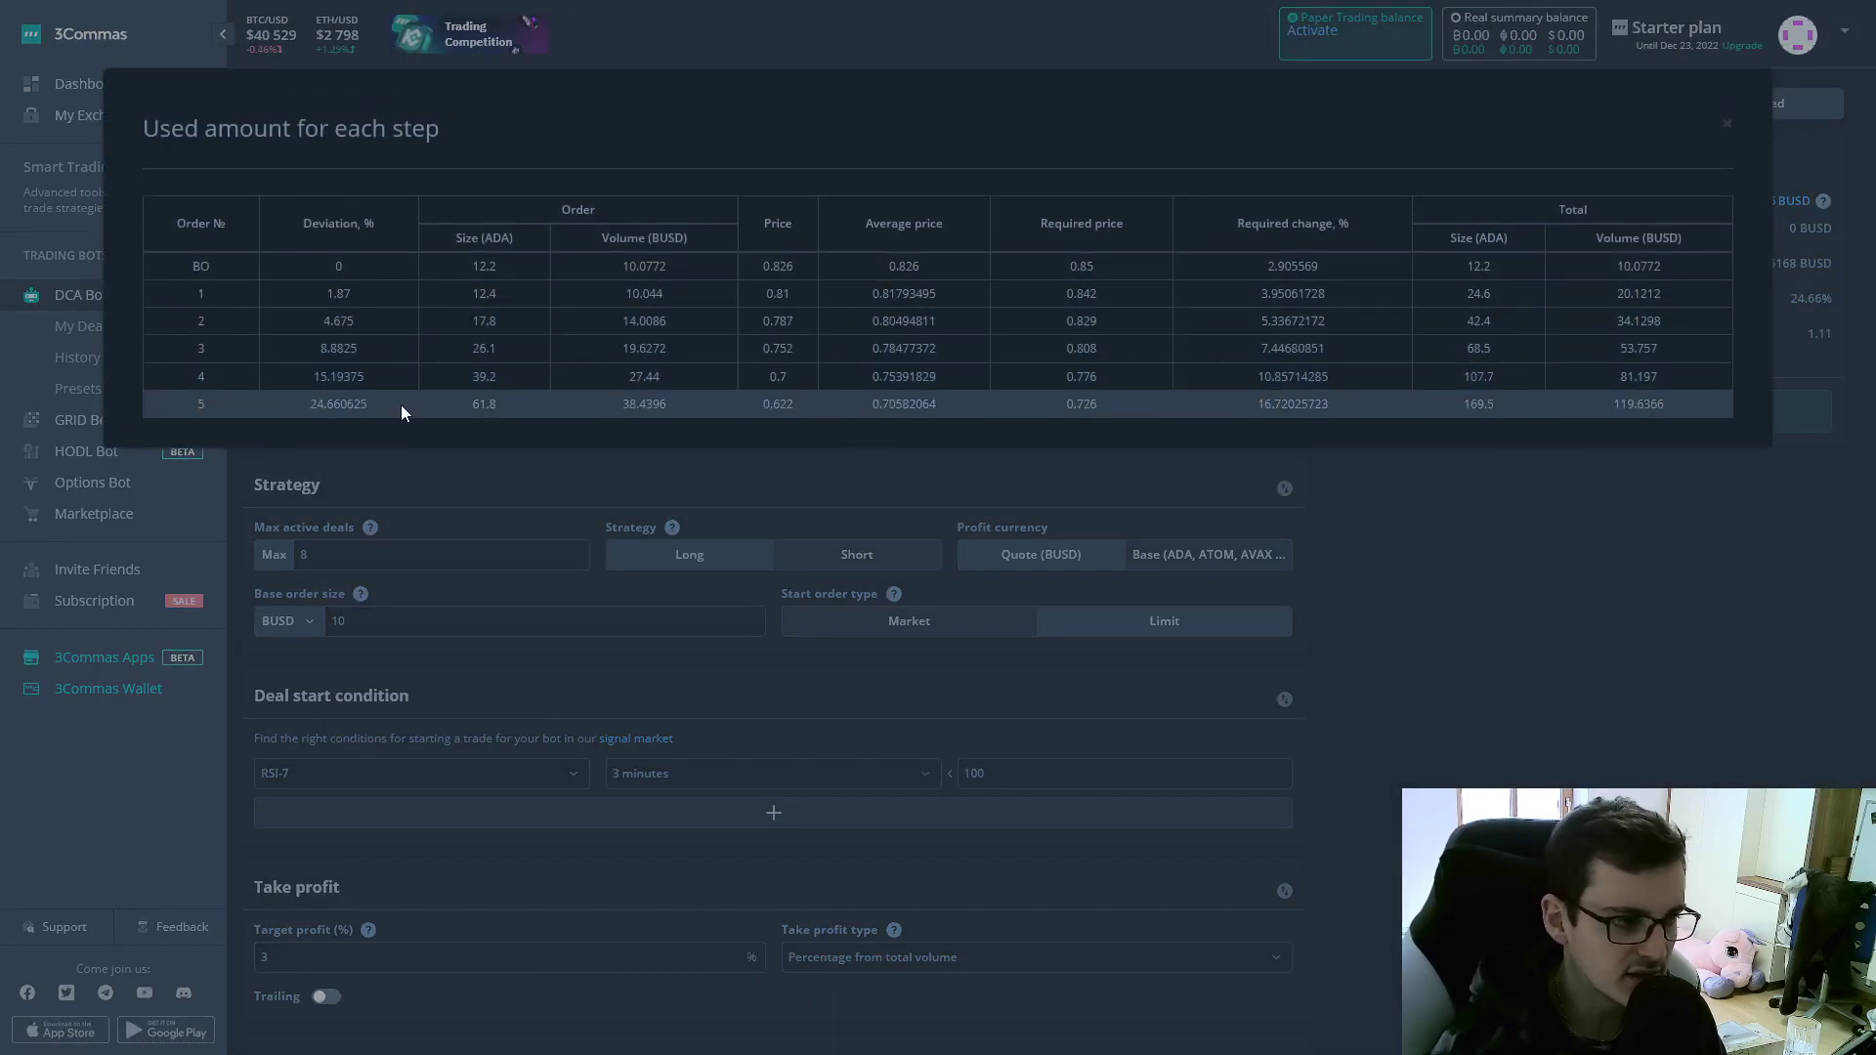
click(1726, 124)
click(97, 328)
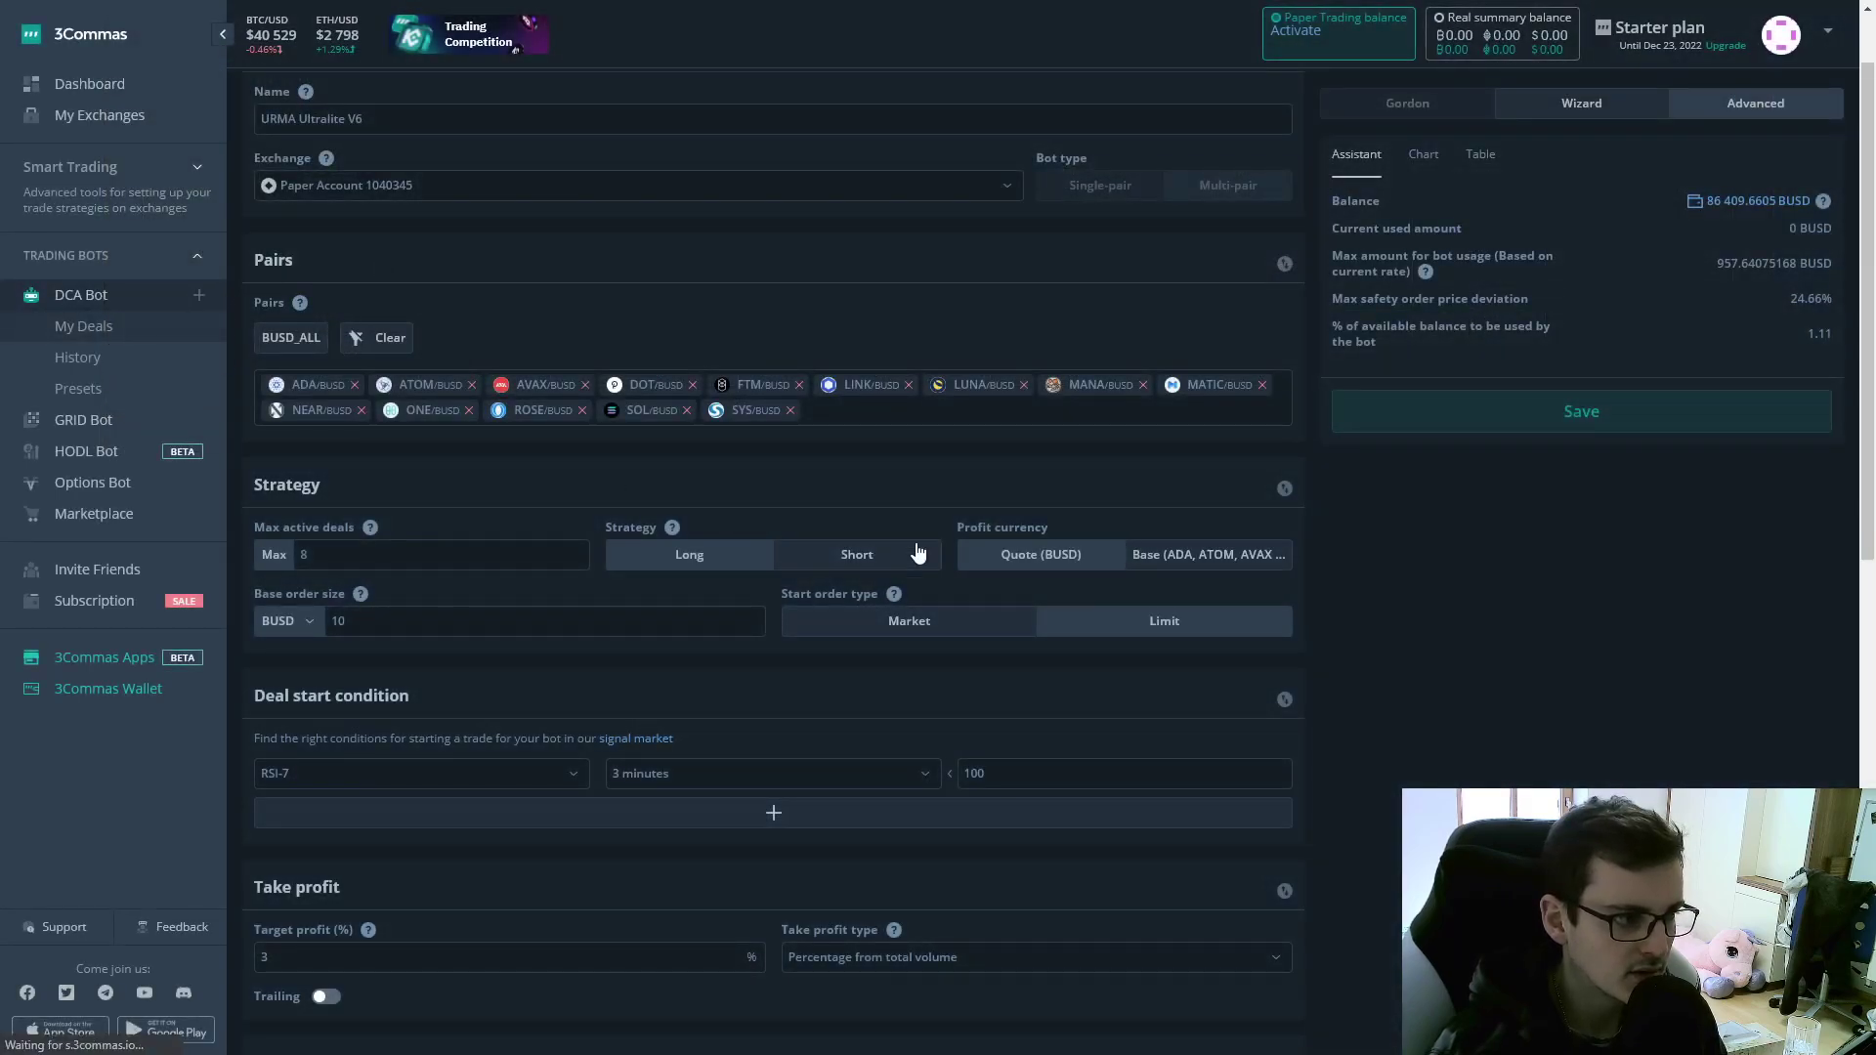
- Scroll to the FTM/BUSD deal, mark its max and completed safety trades, and open its chart
scroll(977, 671, down, 10)
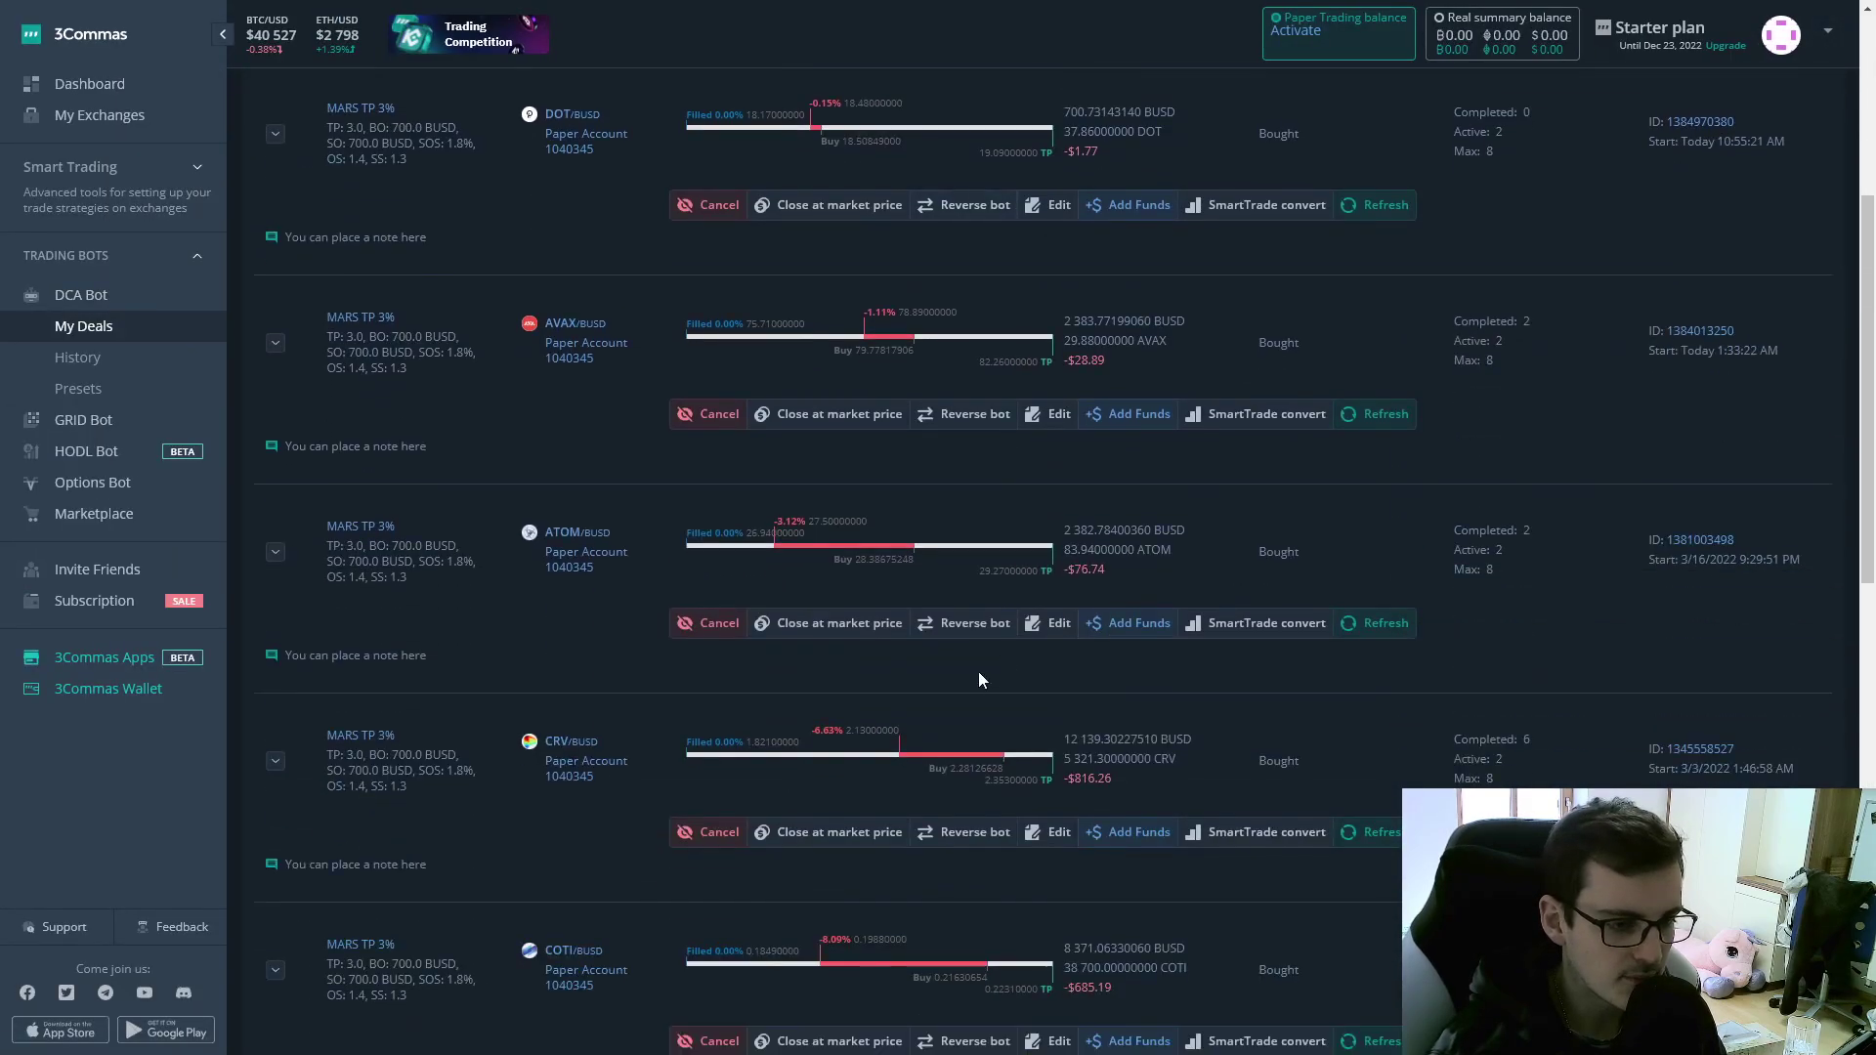
scroll(967, 664, down, 5)
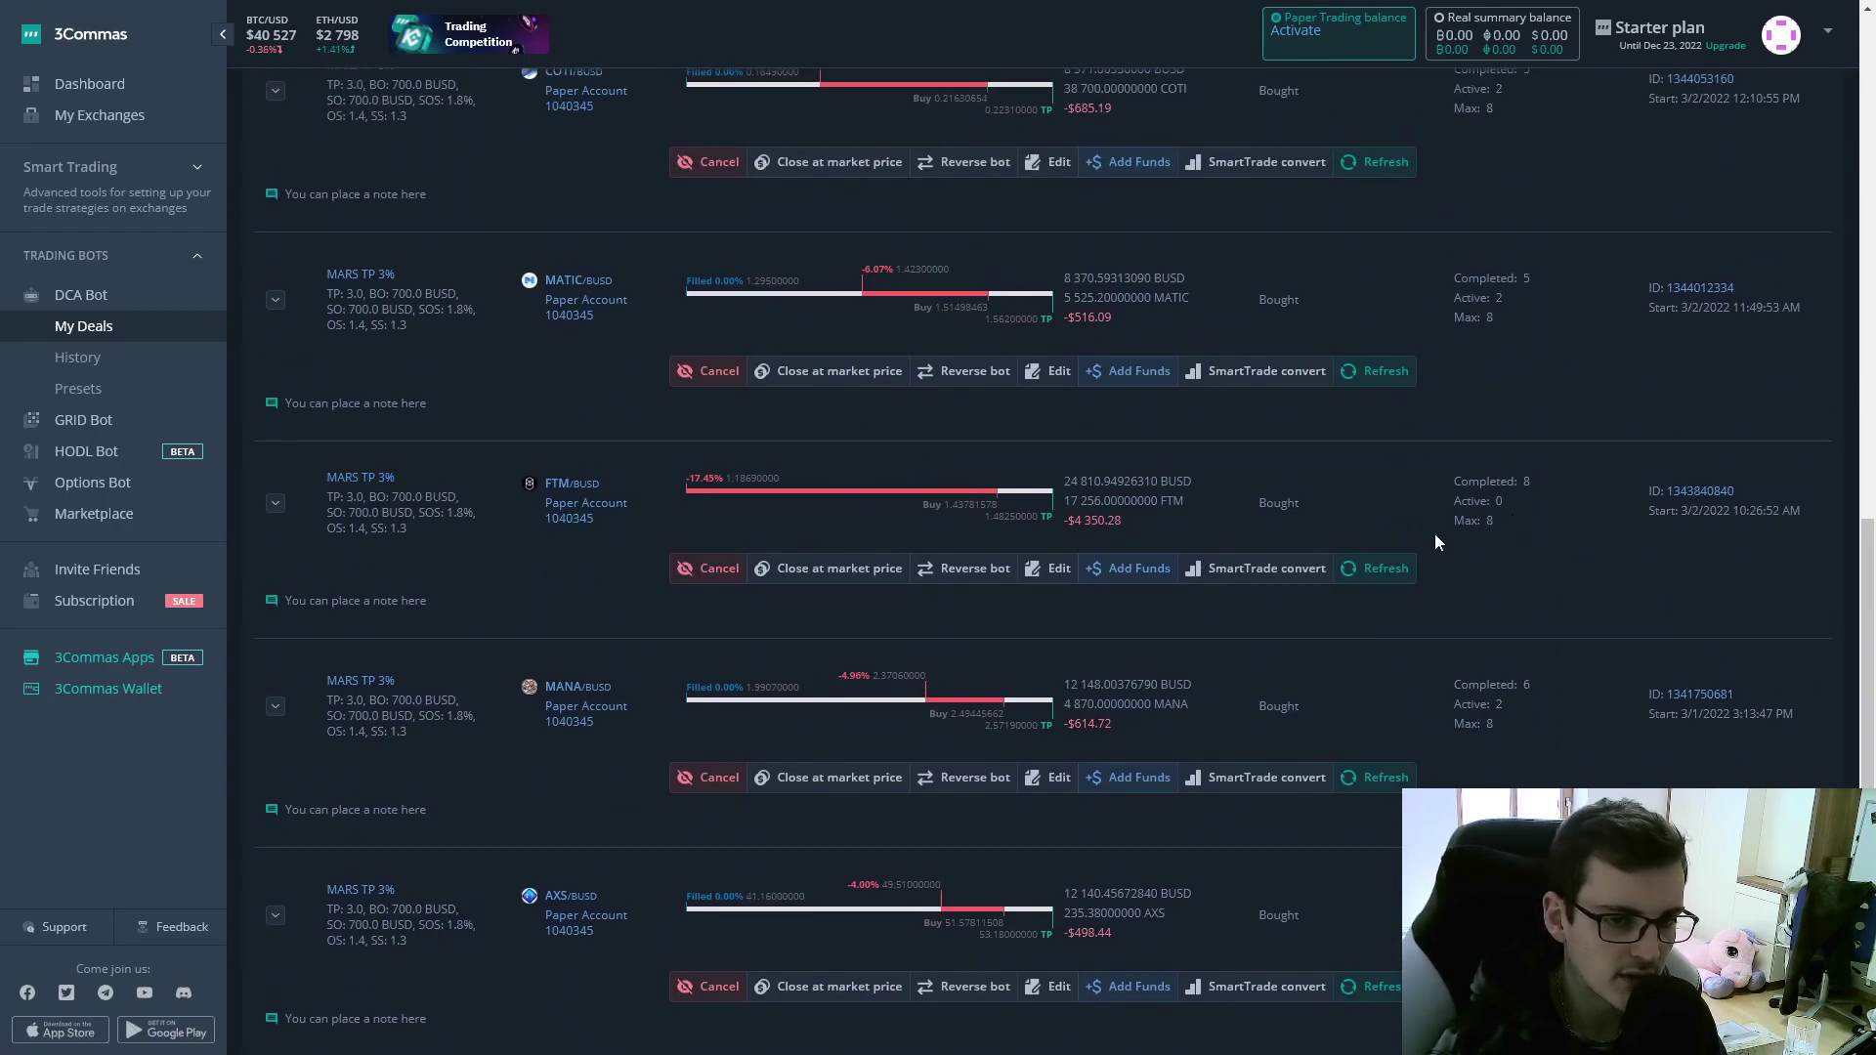
double_click(1526, 518)
double_click(1526, 482)
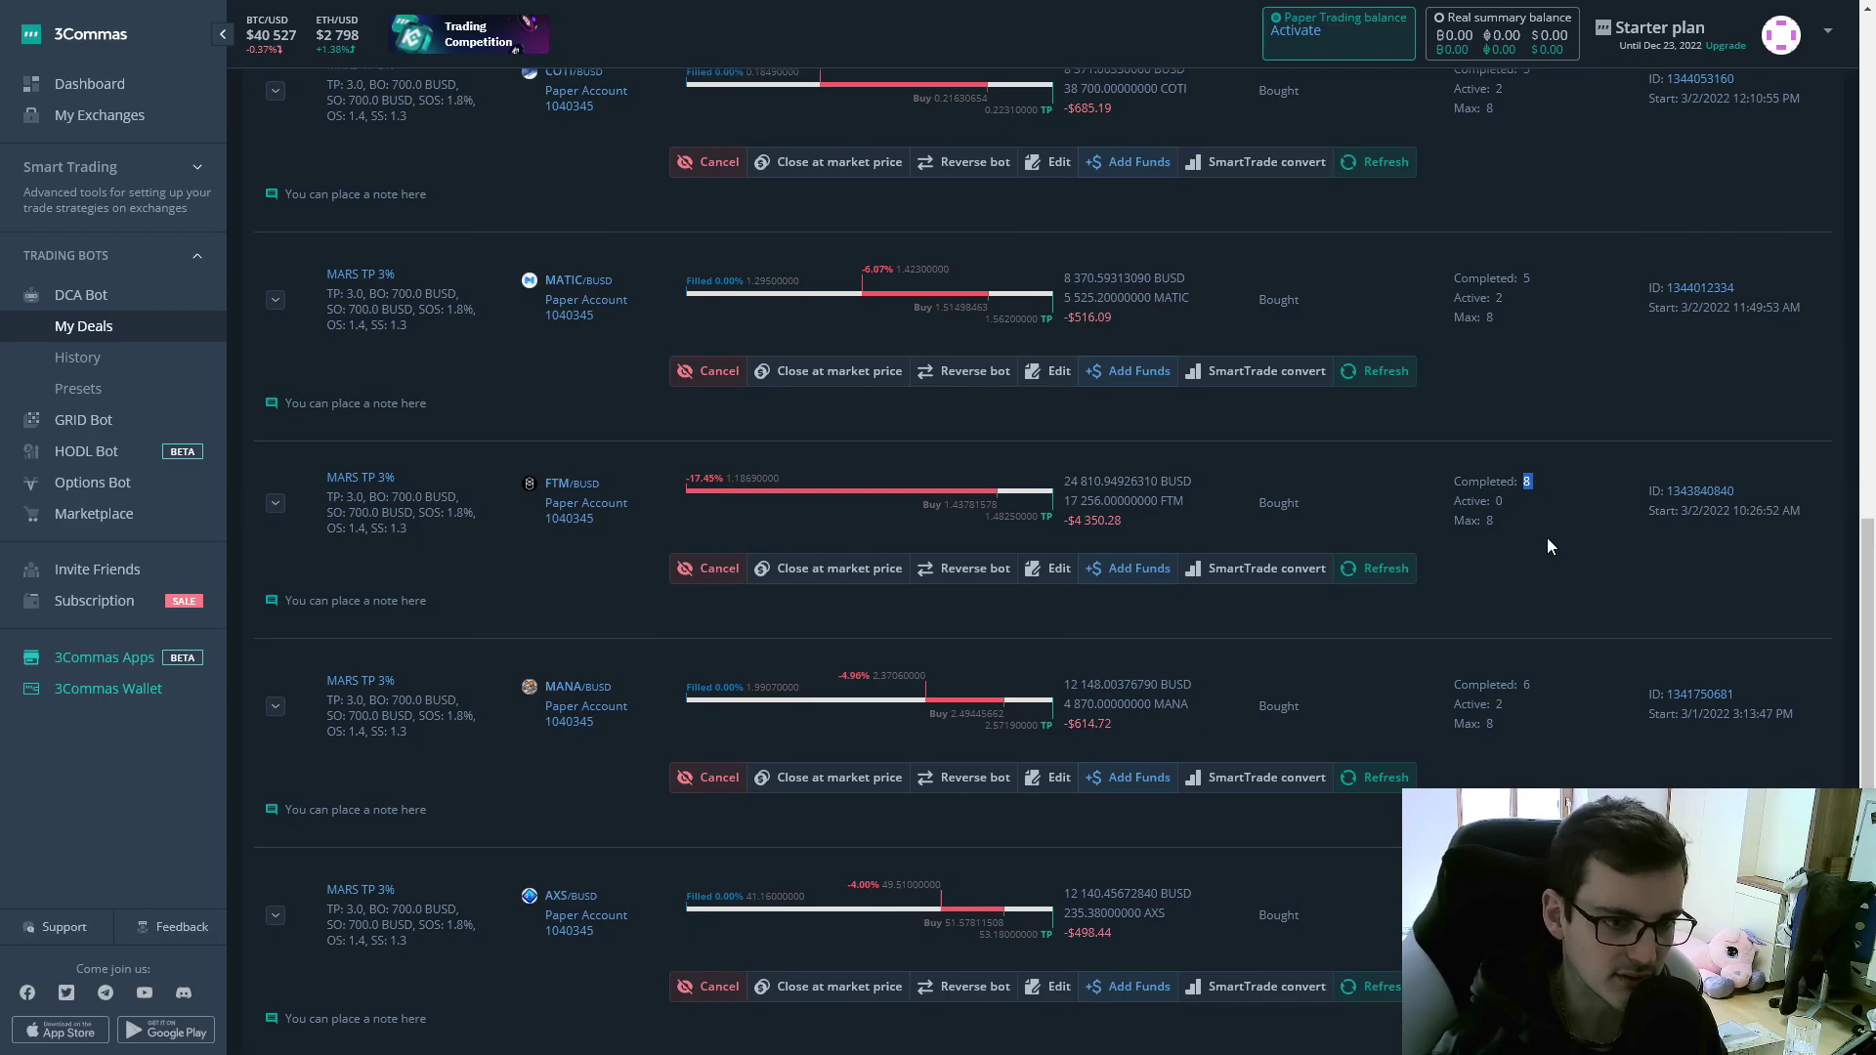
click(1548, 545)
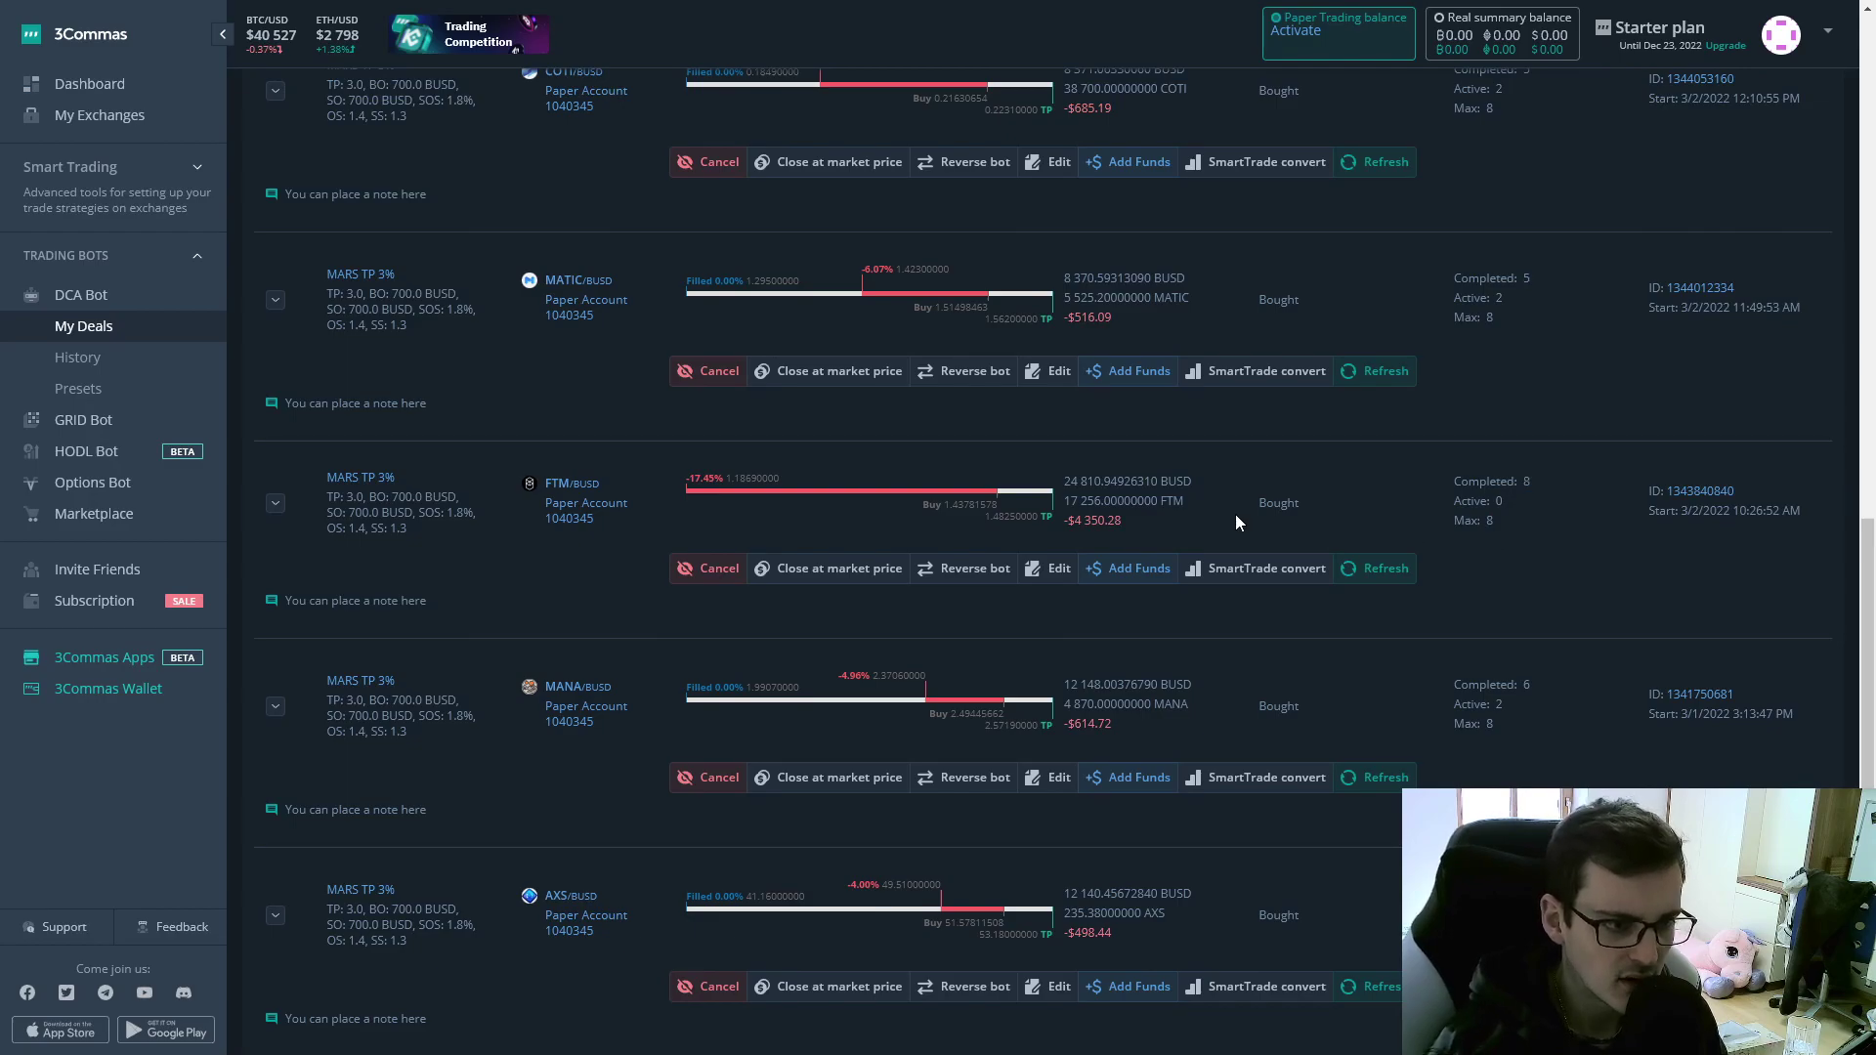
click(558, 487)
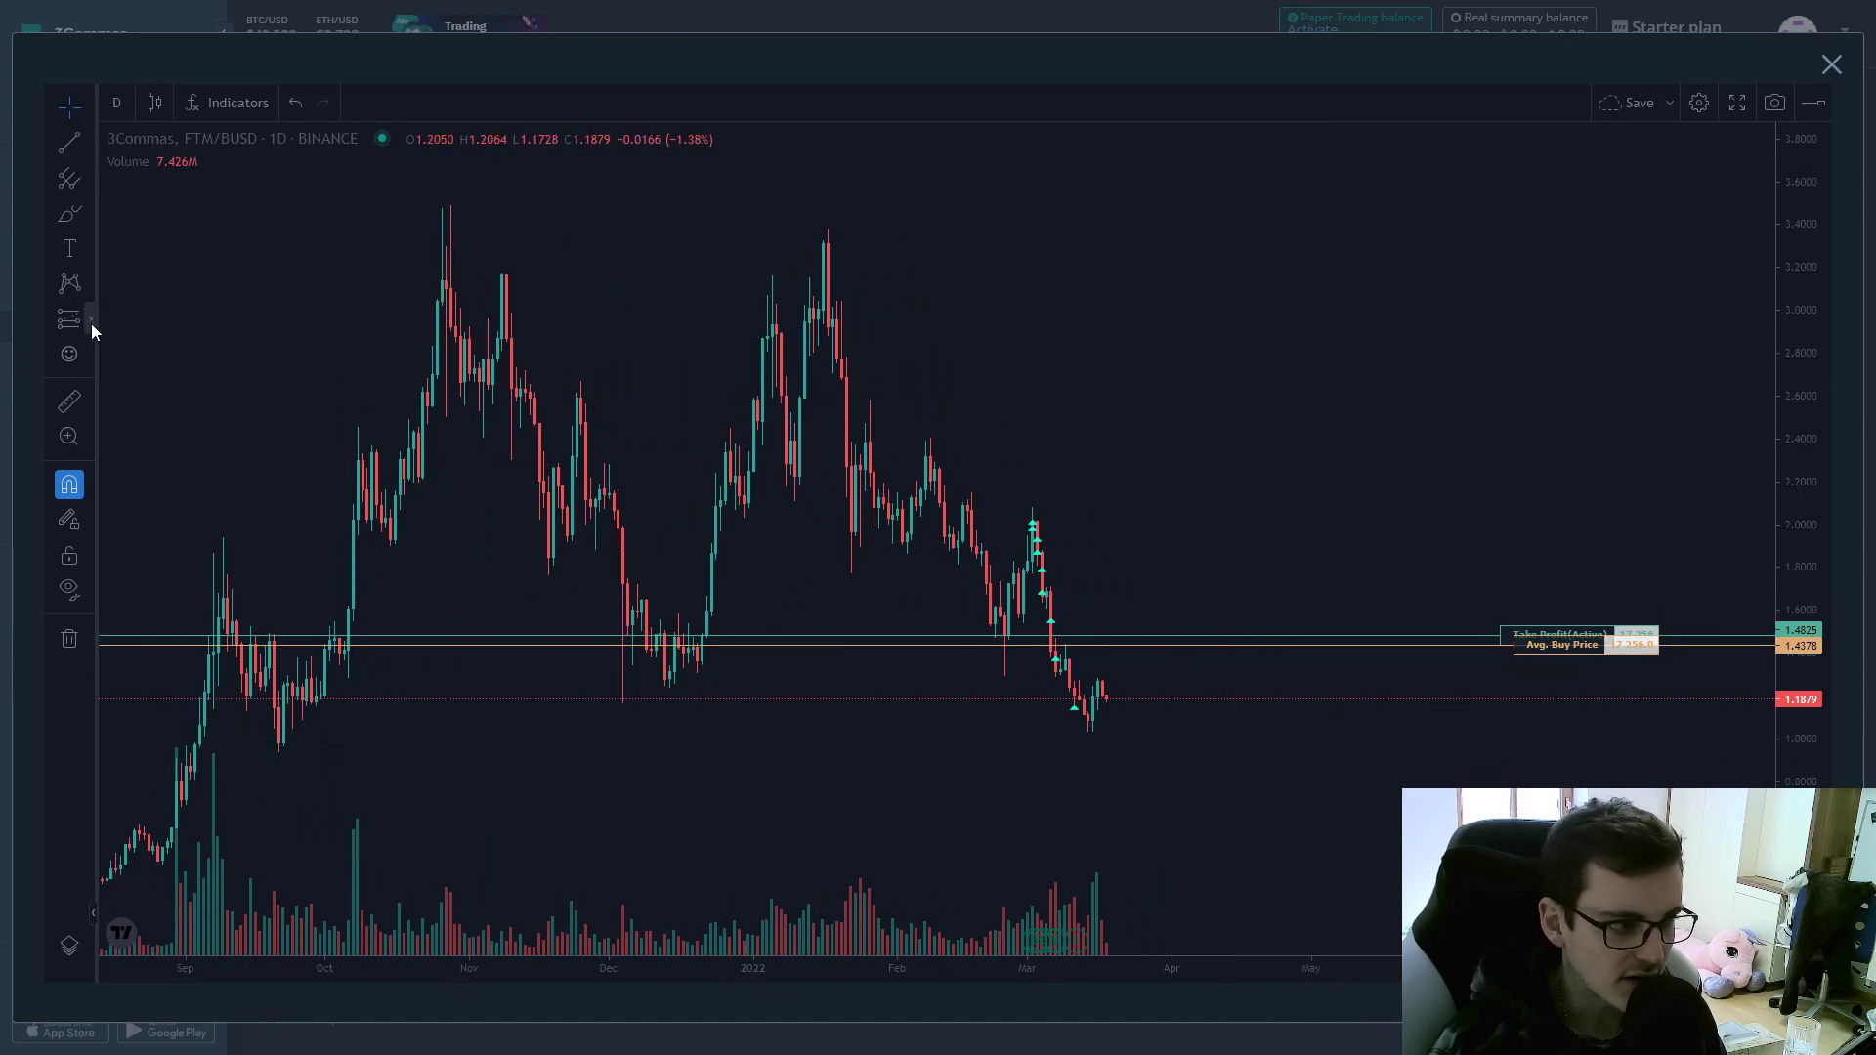
- Measure the price range between current price and take profit on the FTM chart
click(91, 325)
click(161, 472)
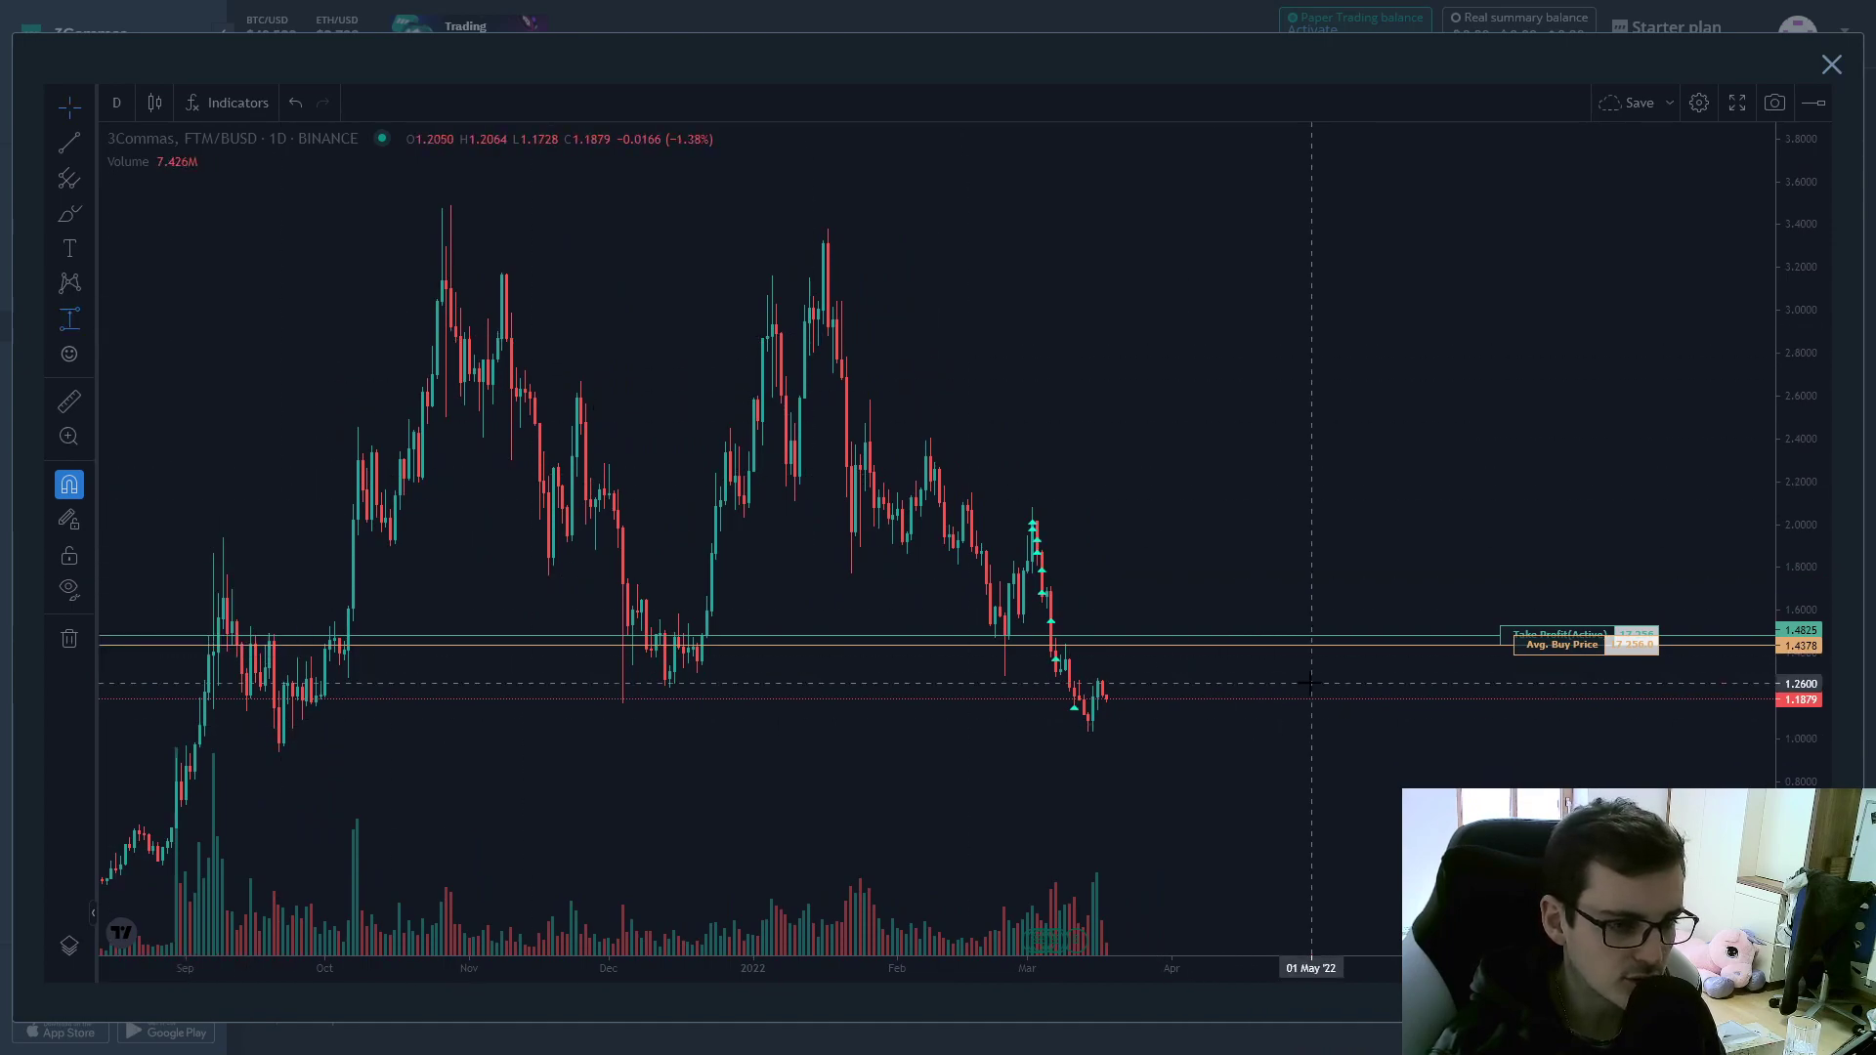
click(1106, 699)
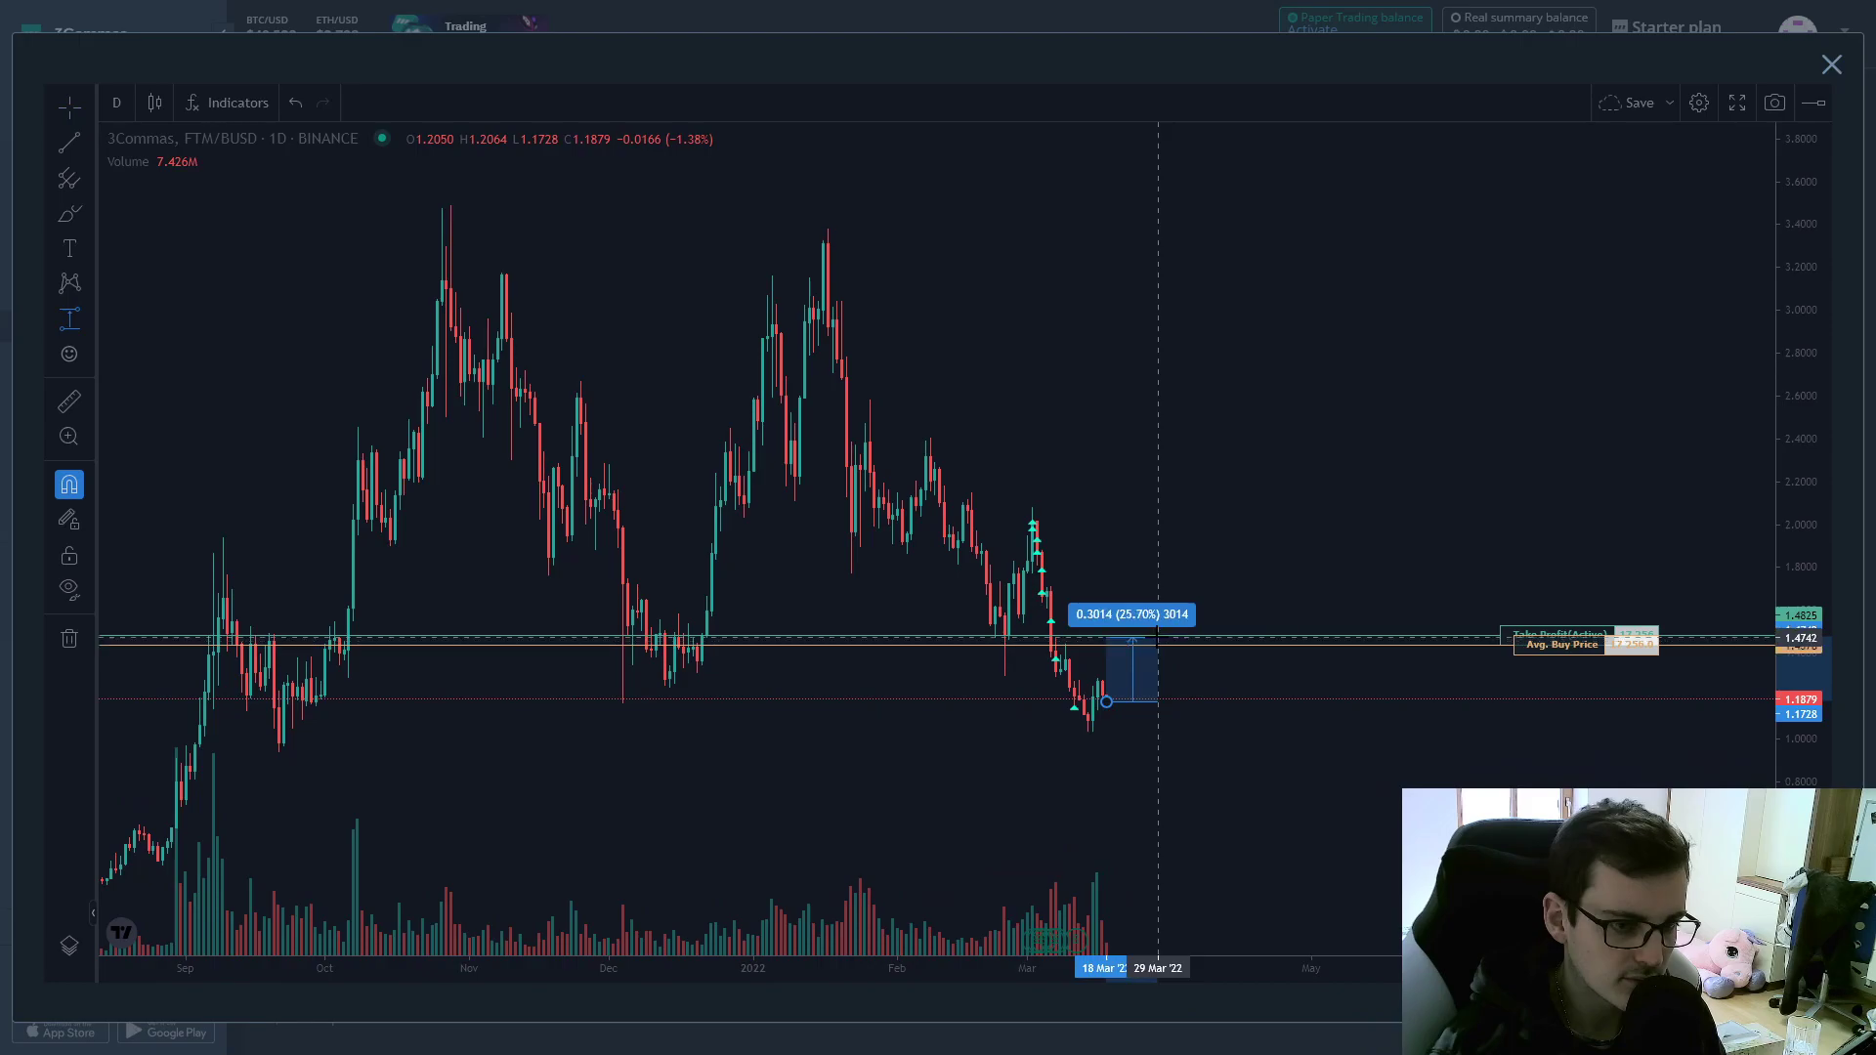
key(Escape)
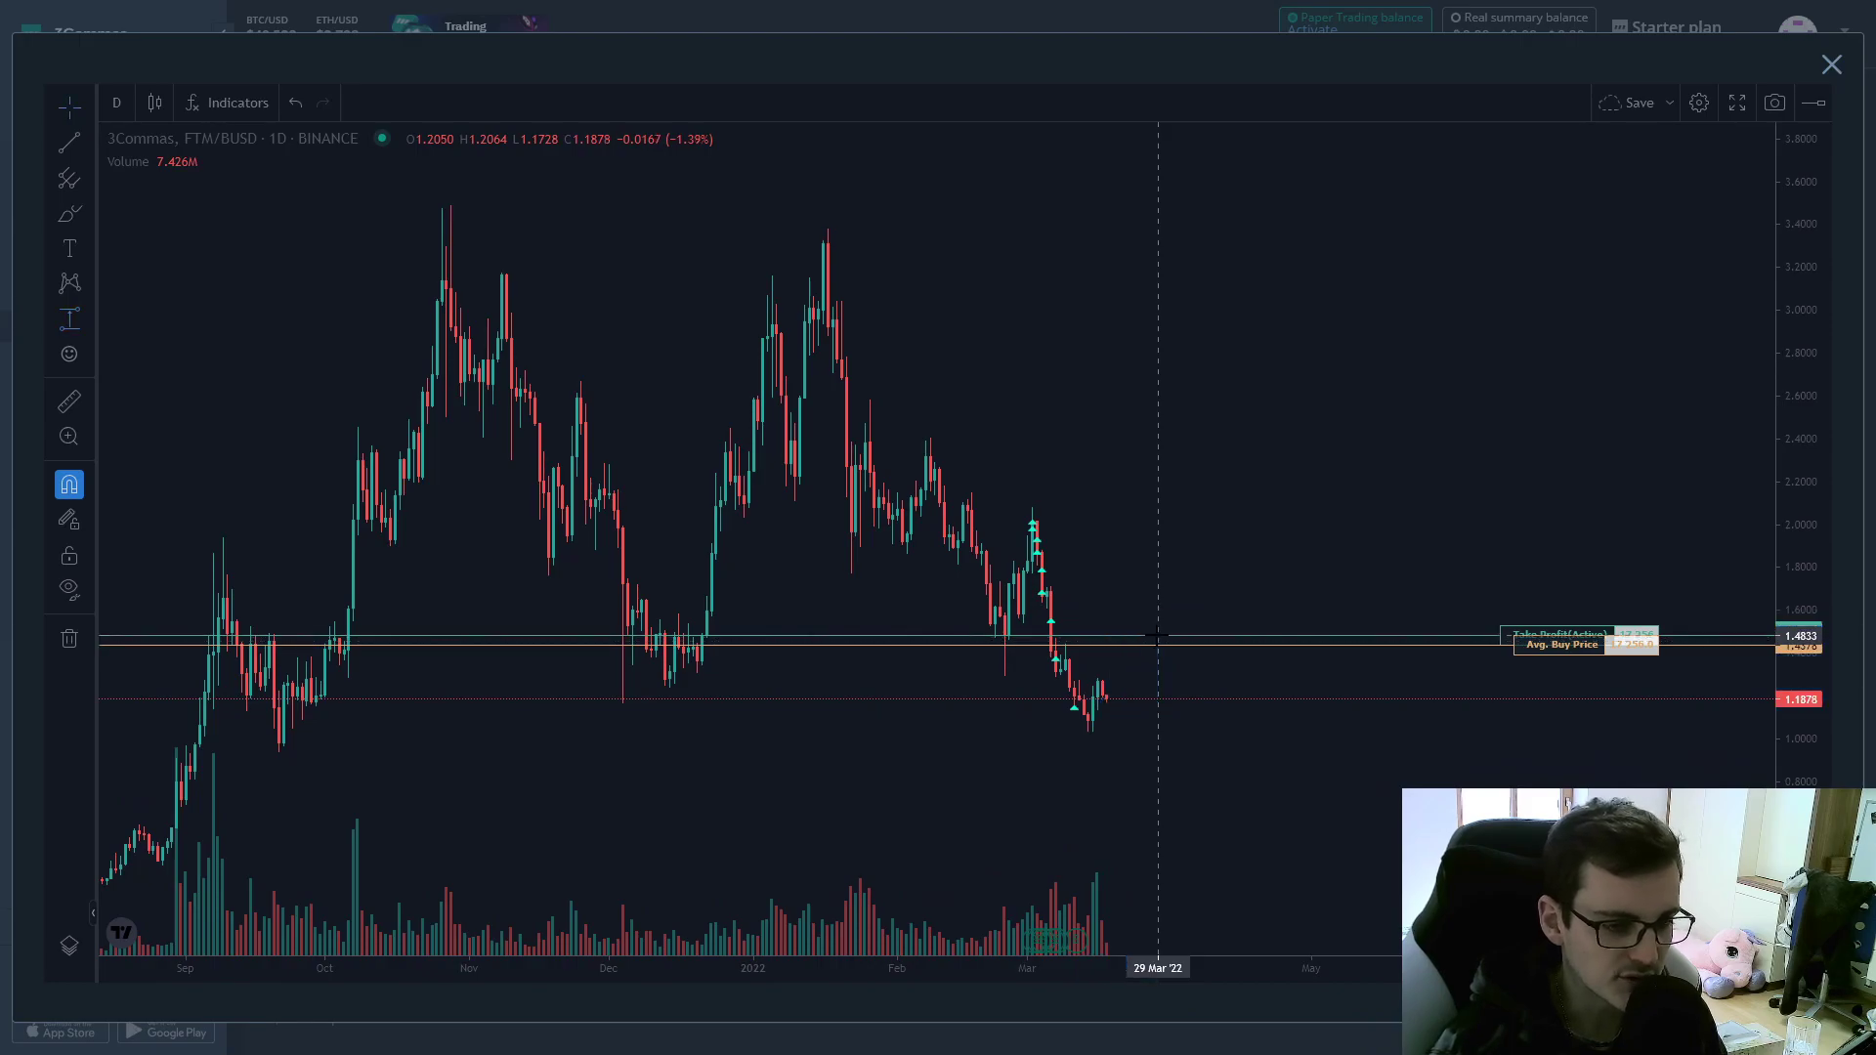
scroll(1157, 636, down, 2)
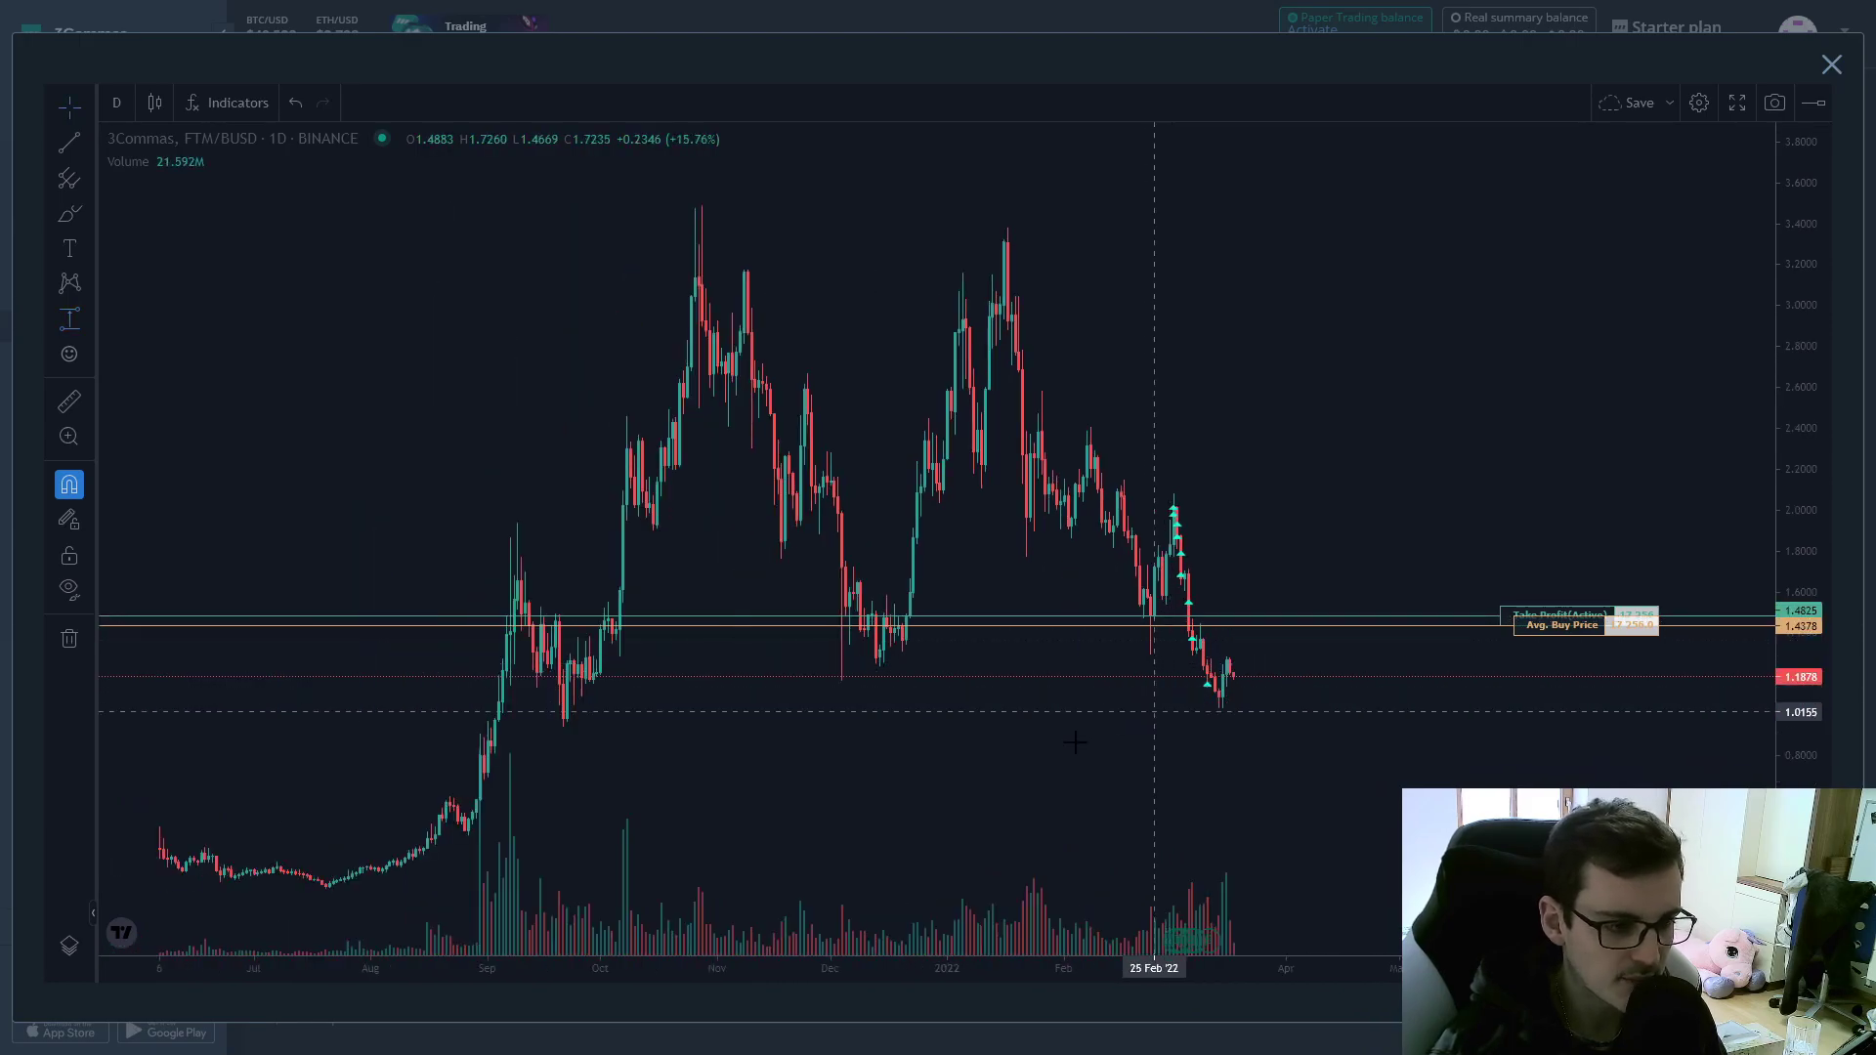
- Brush a projected price drop after the last candle, then close the FTM chart
click(72, 216)
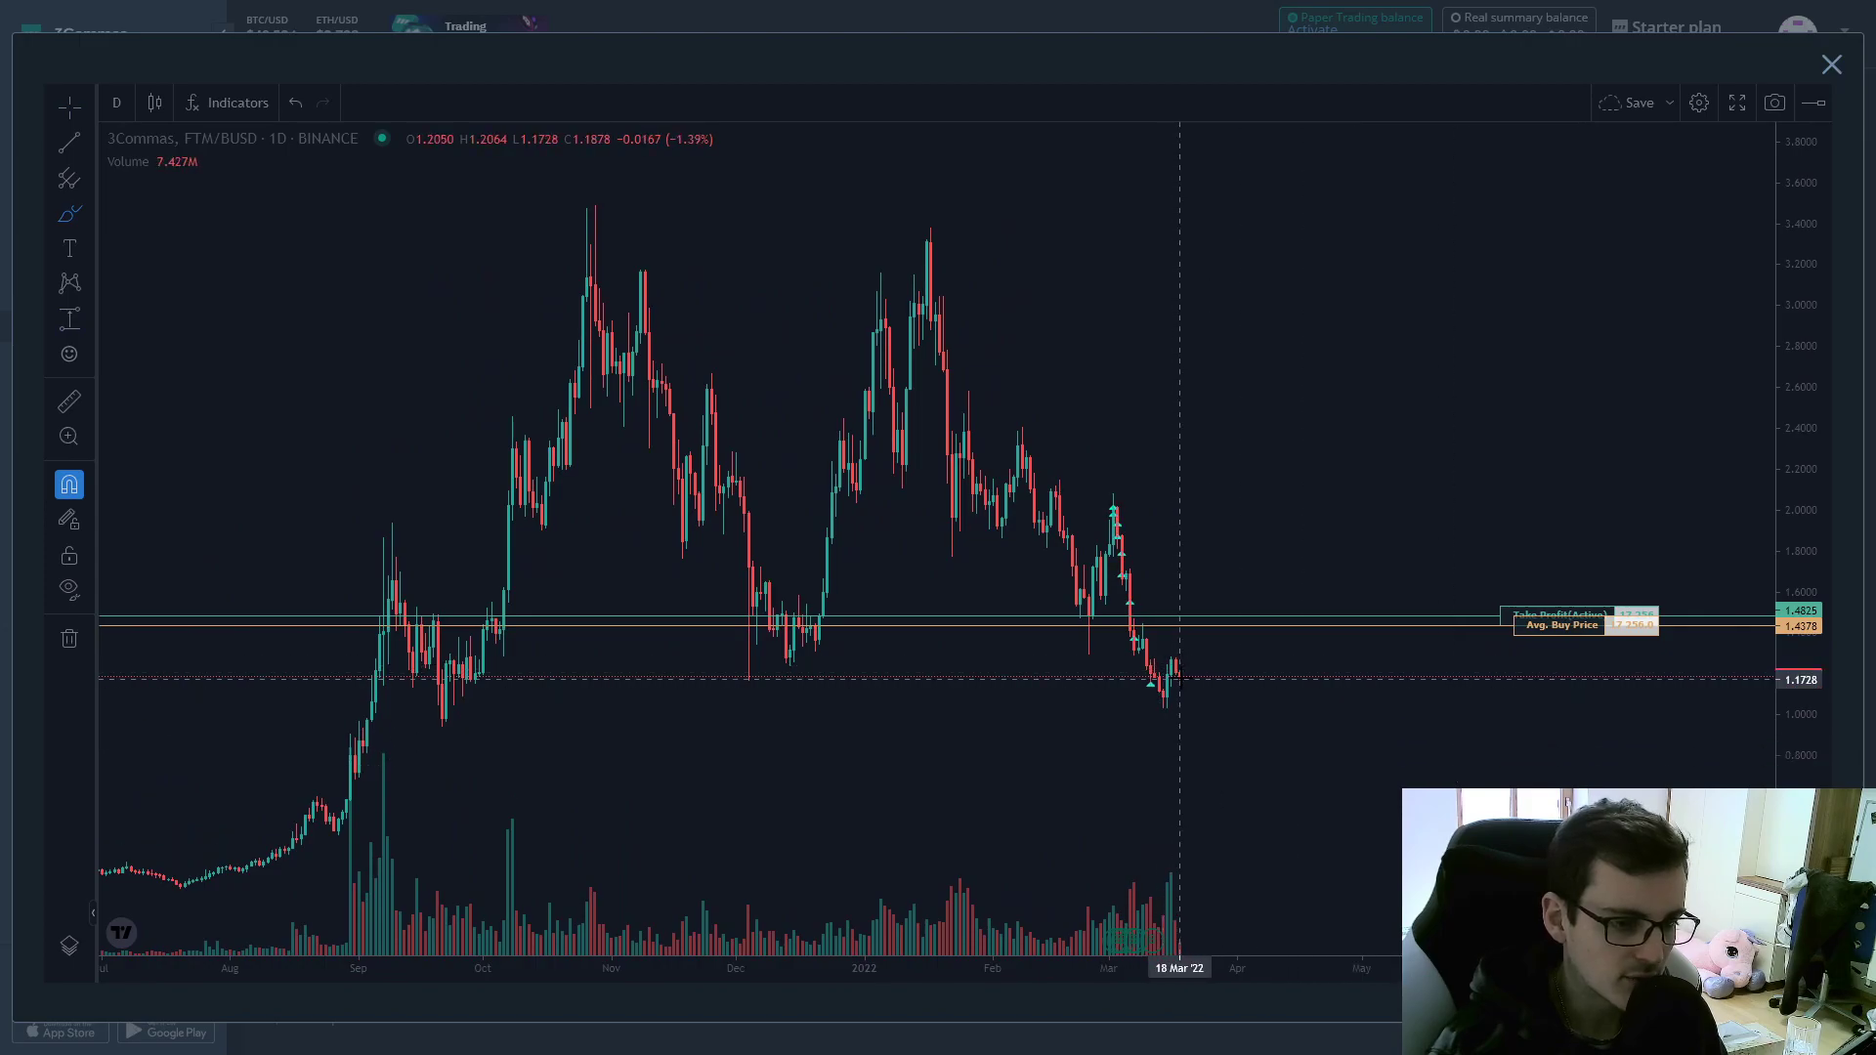
drag(1179, 676, 1287, 778)
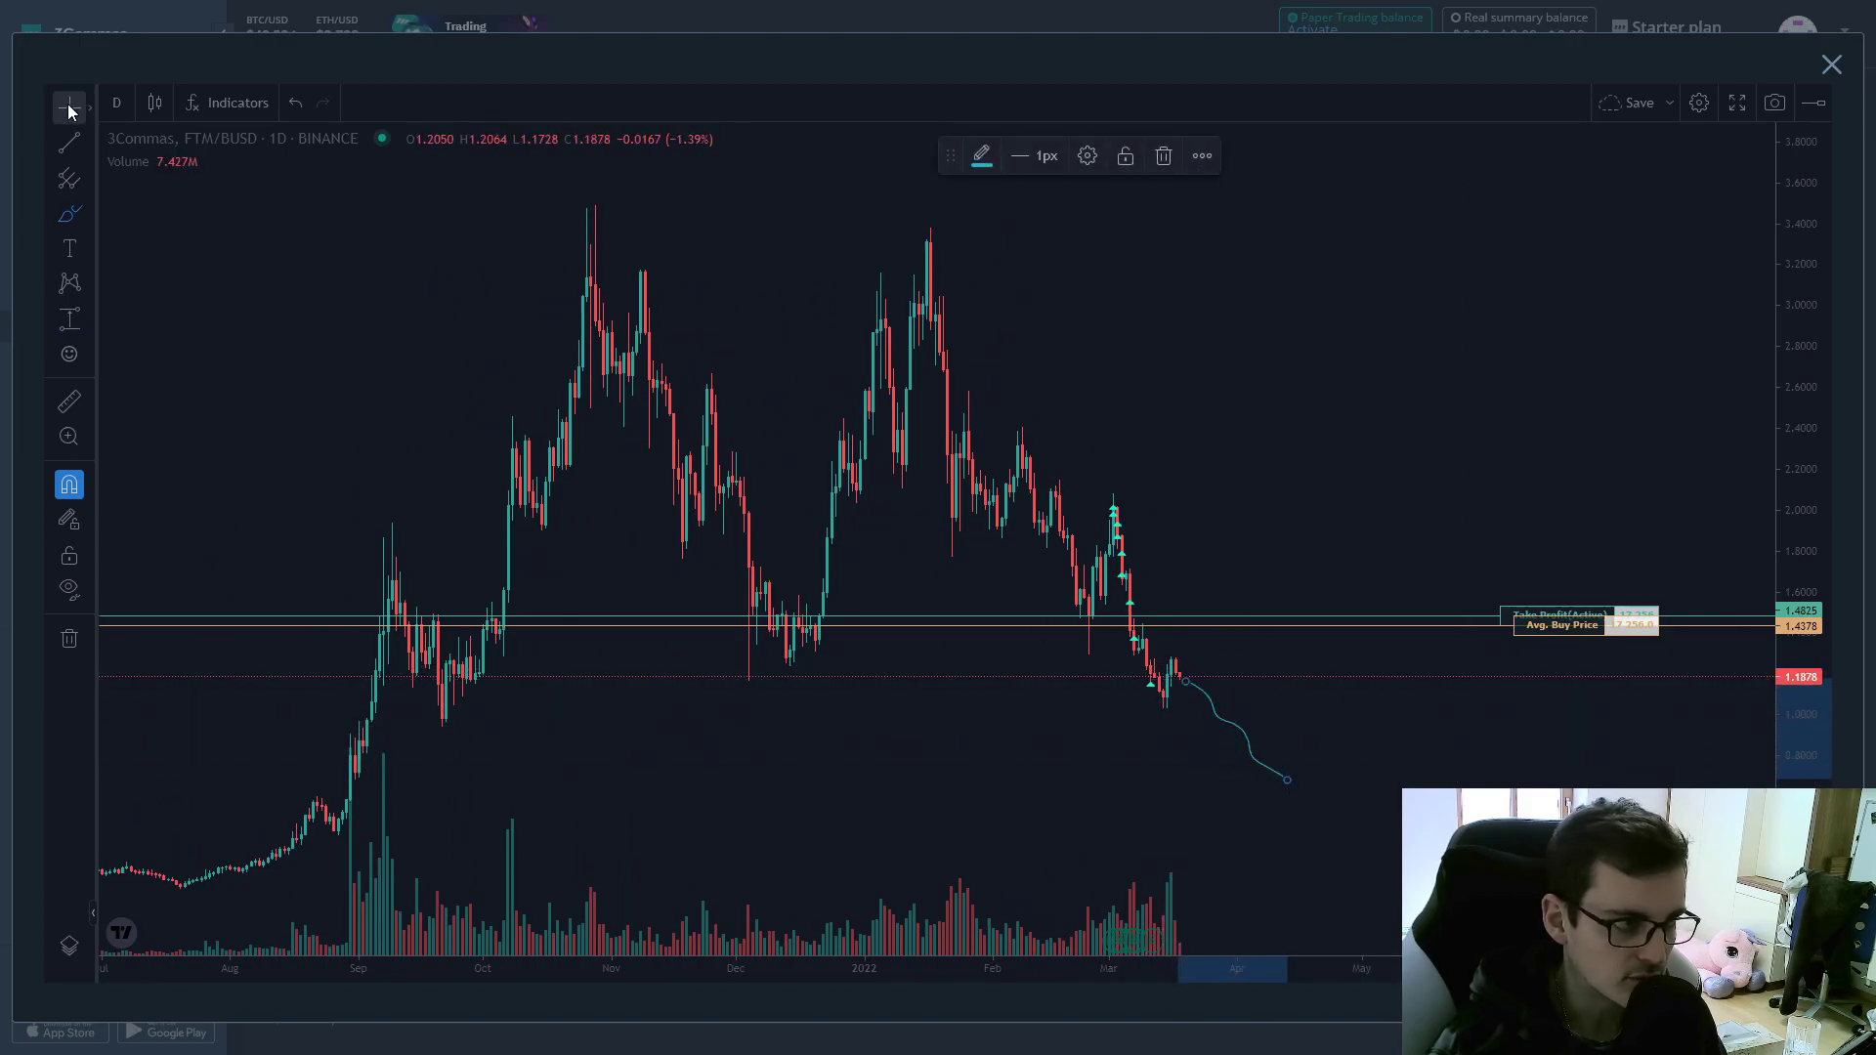
click(1446, 460)
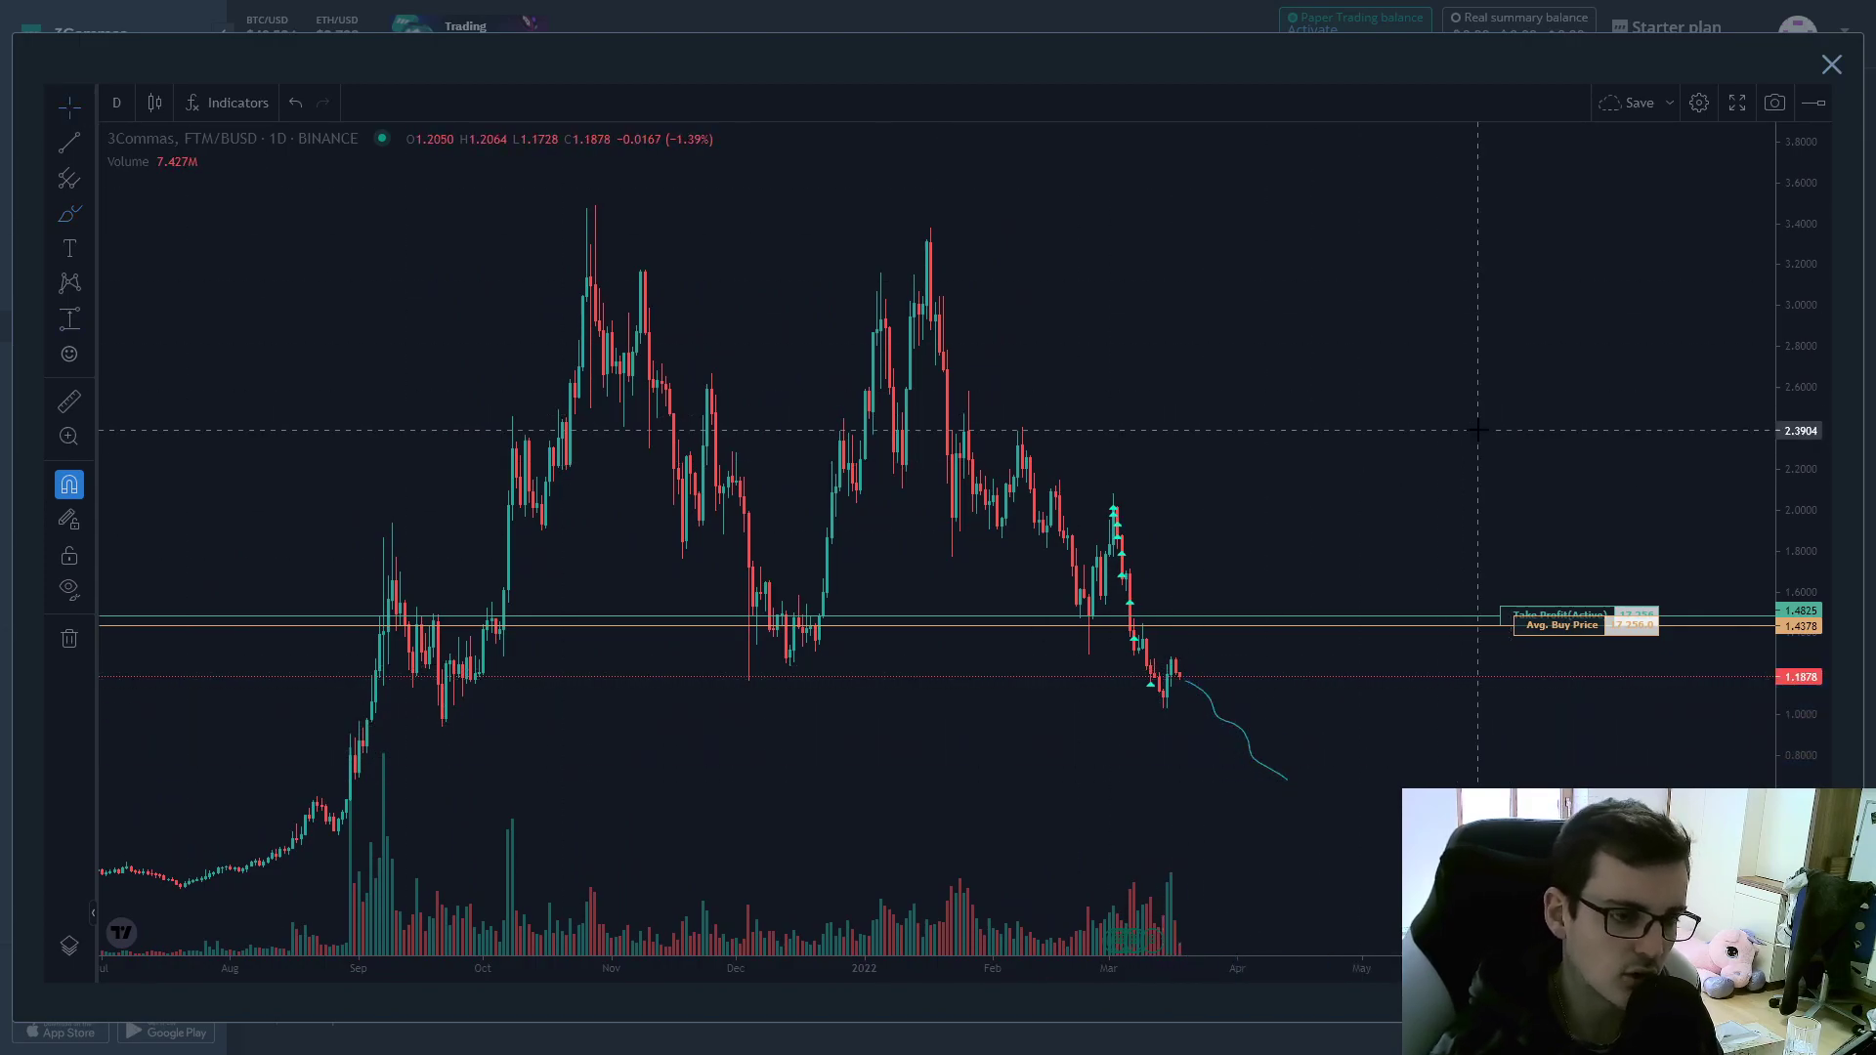
click(1832, 66)
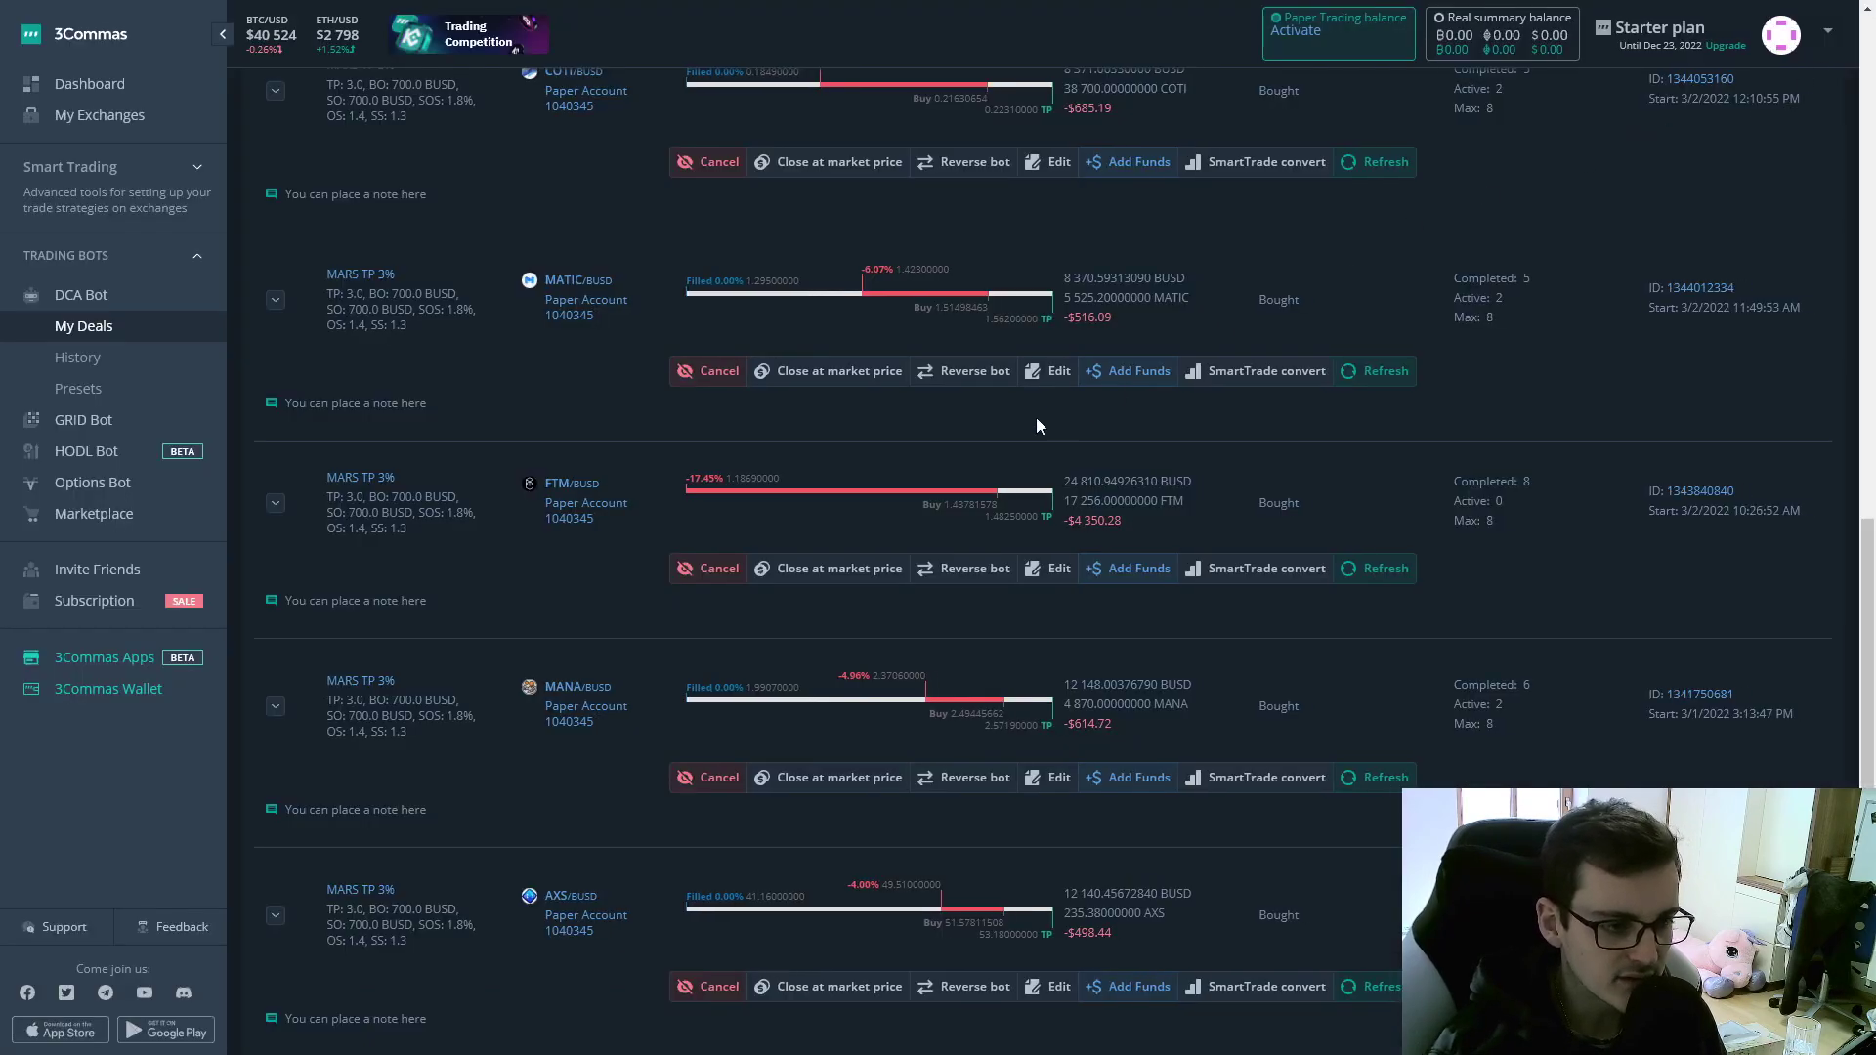
- Edit the FTM/BUSD deal to 9 max safety trades, save, and dismiss the confirmation
click(1043, 569)
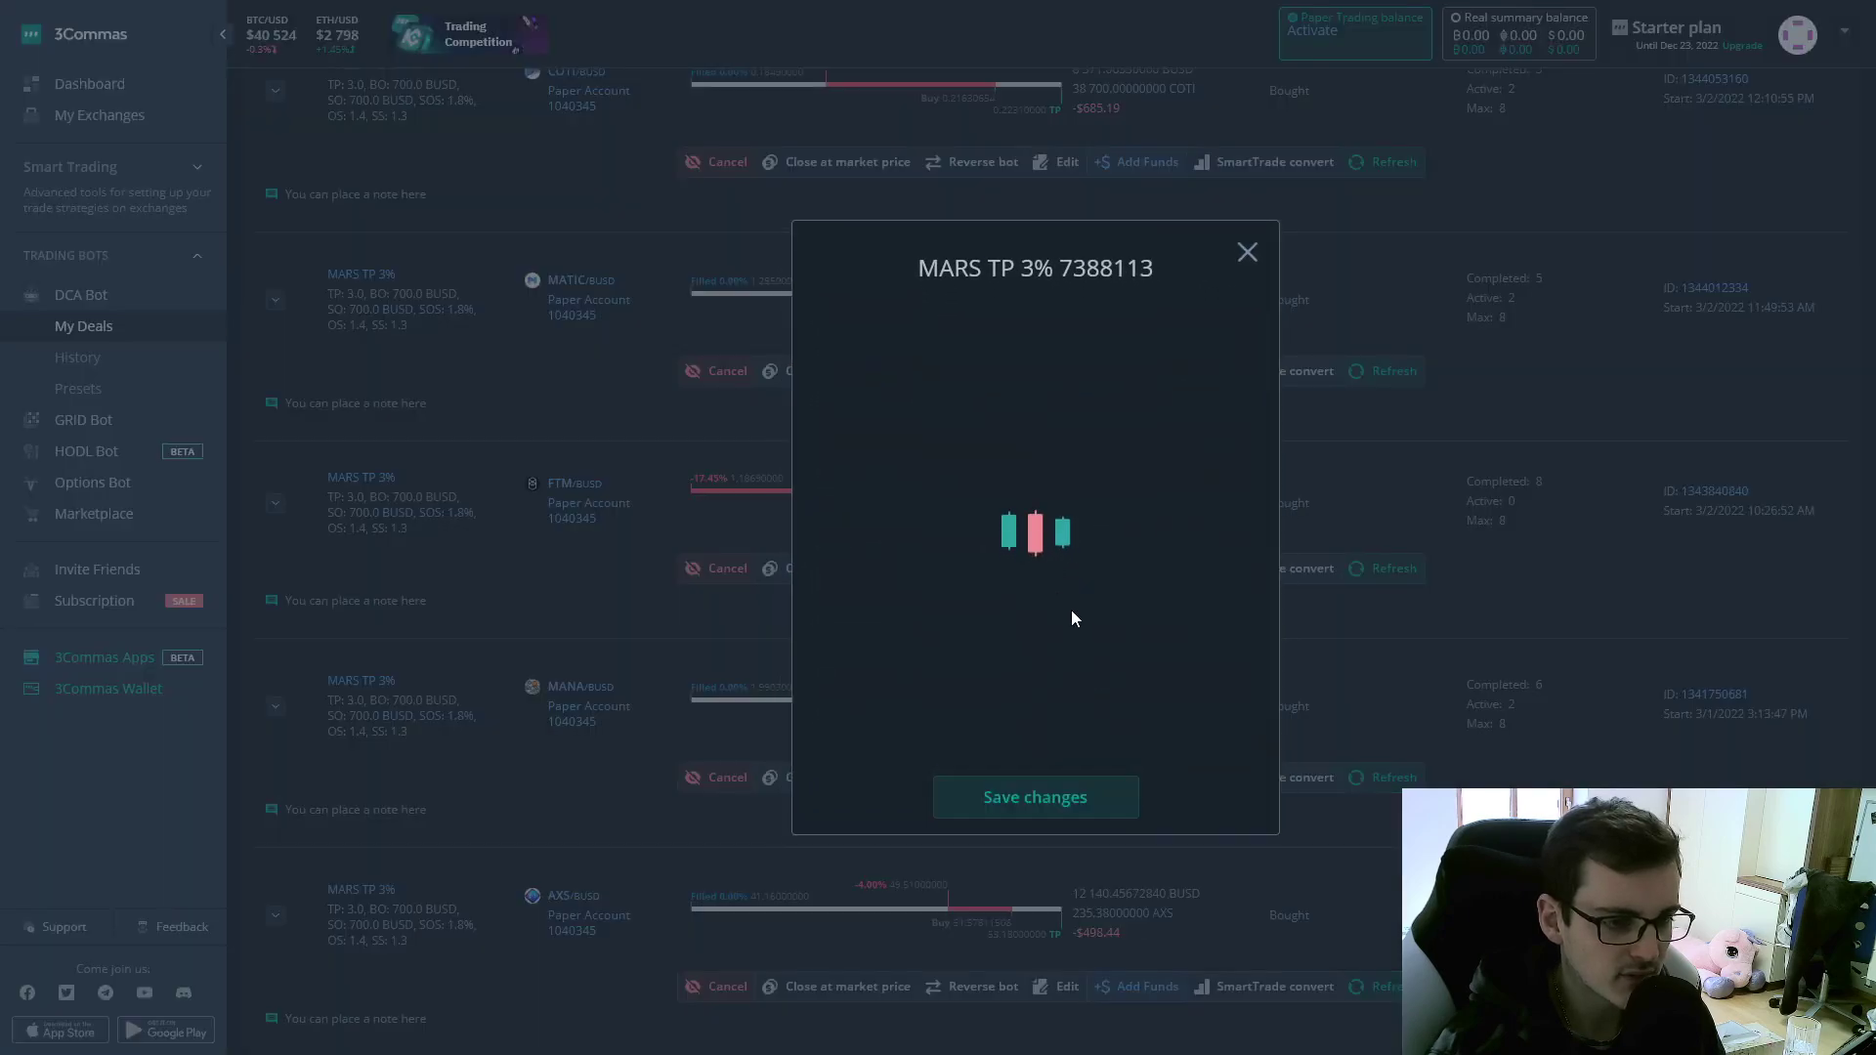
text(9)
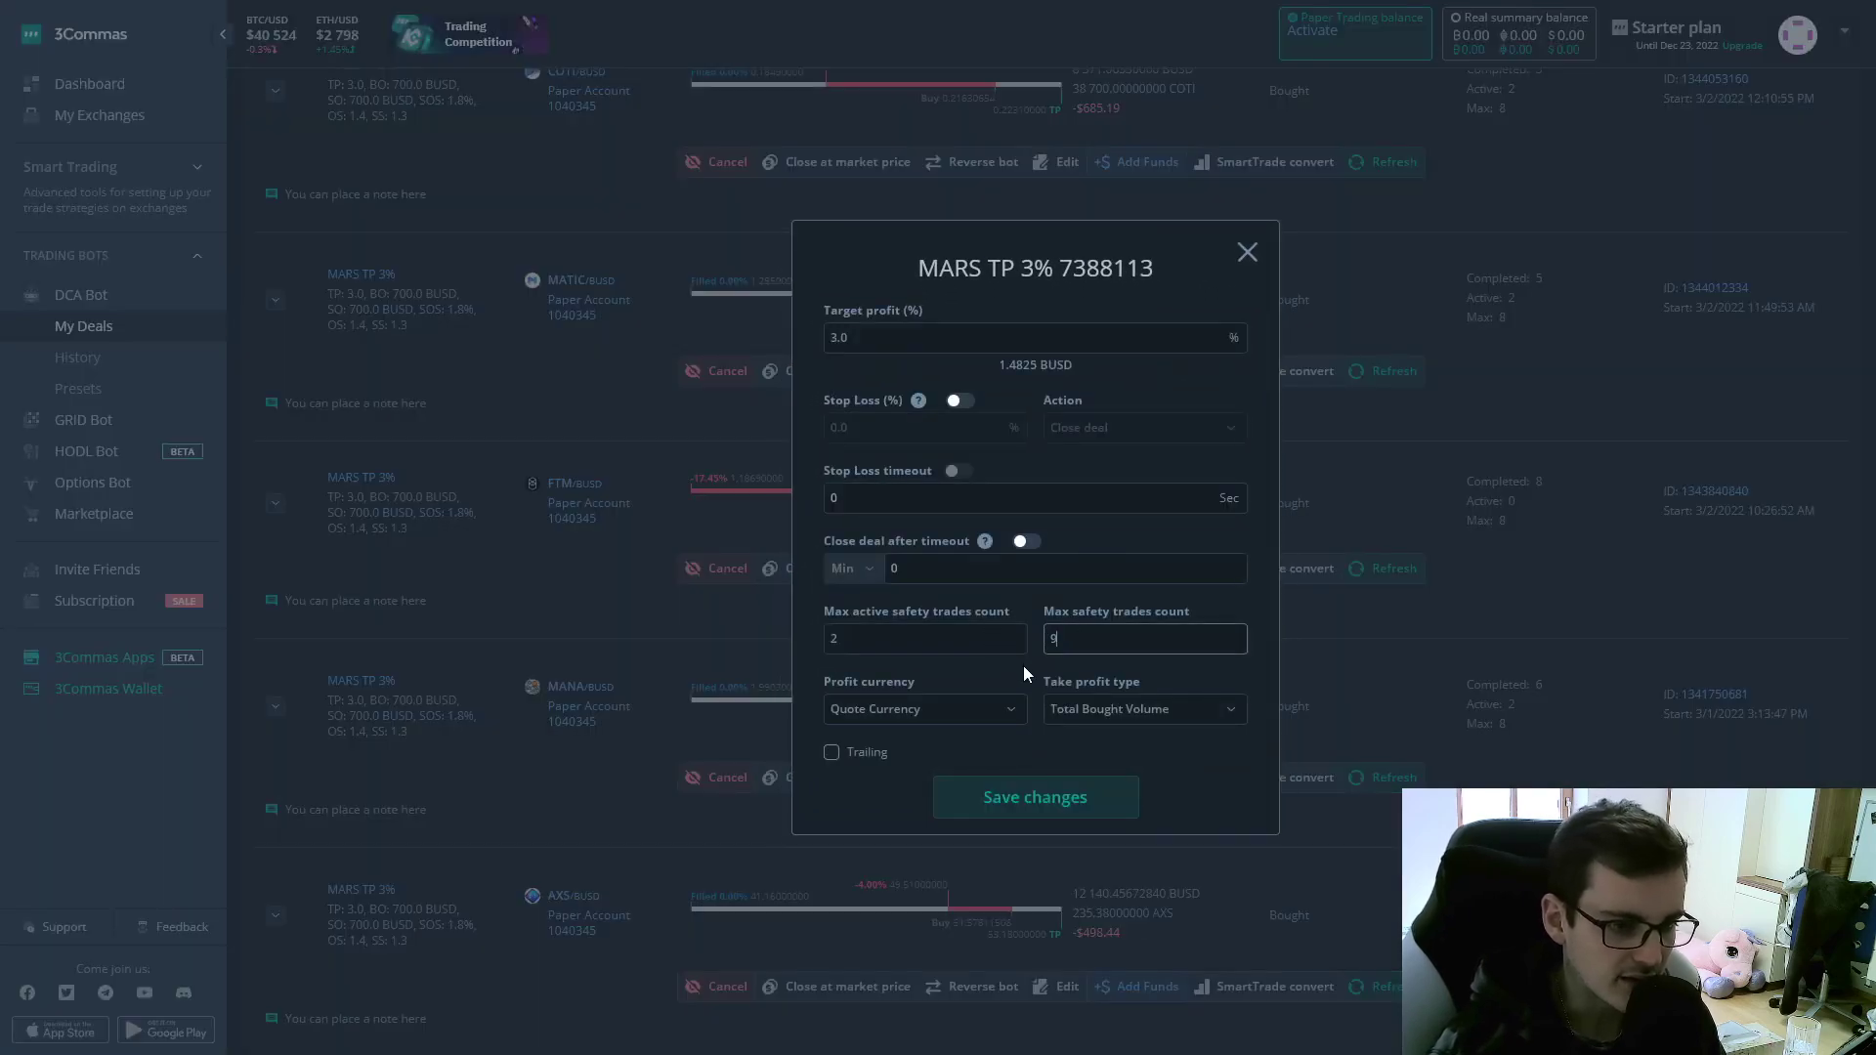
click(1024, 794)
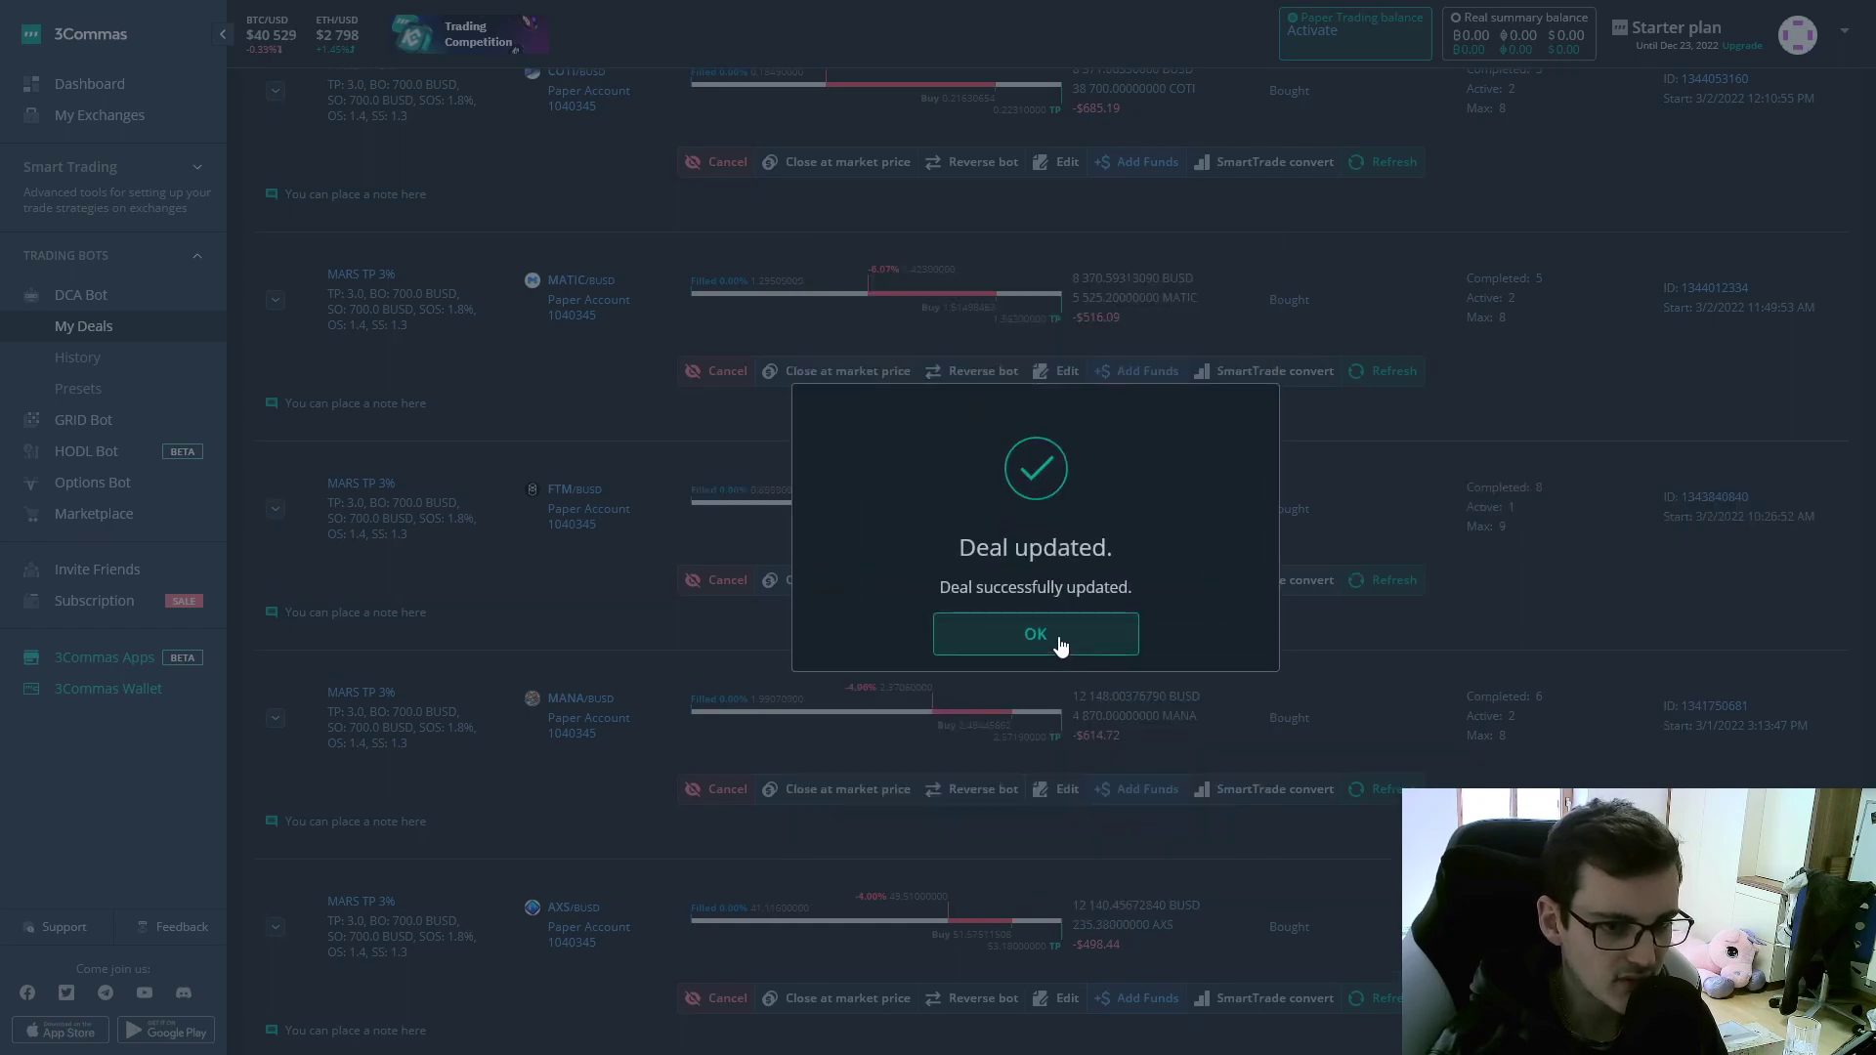
click(1063, 640)
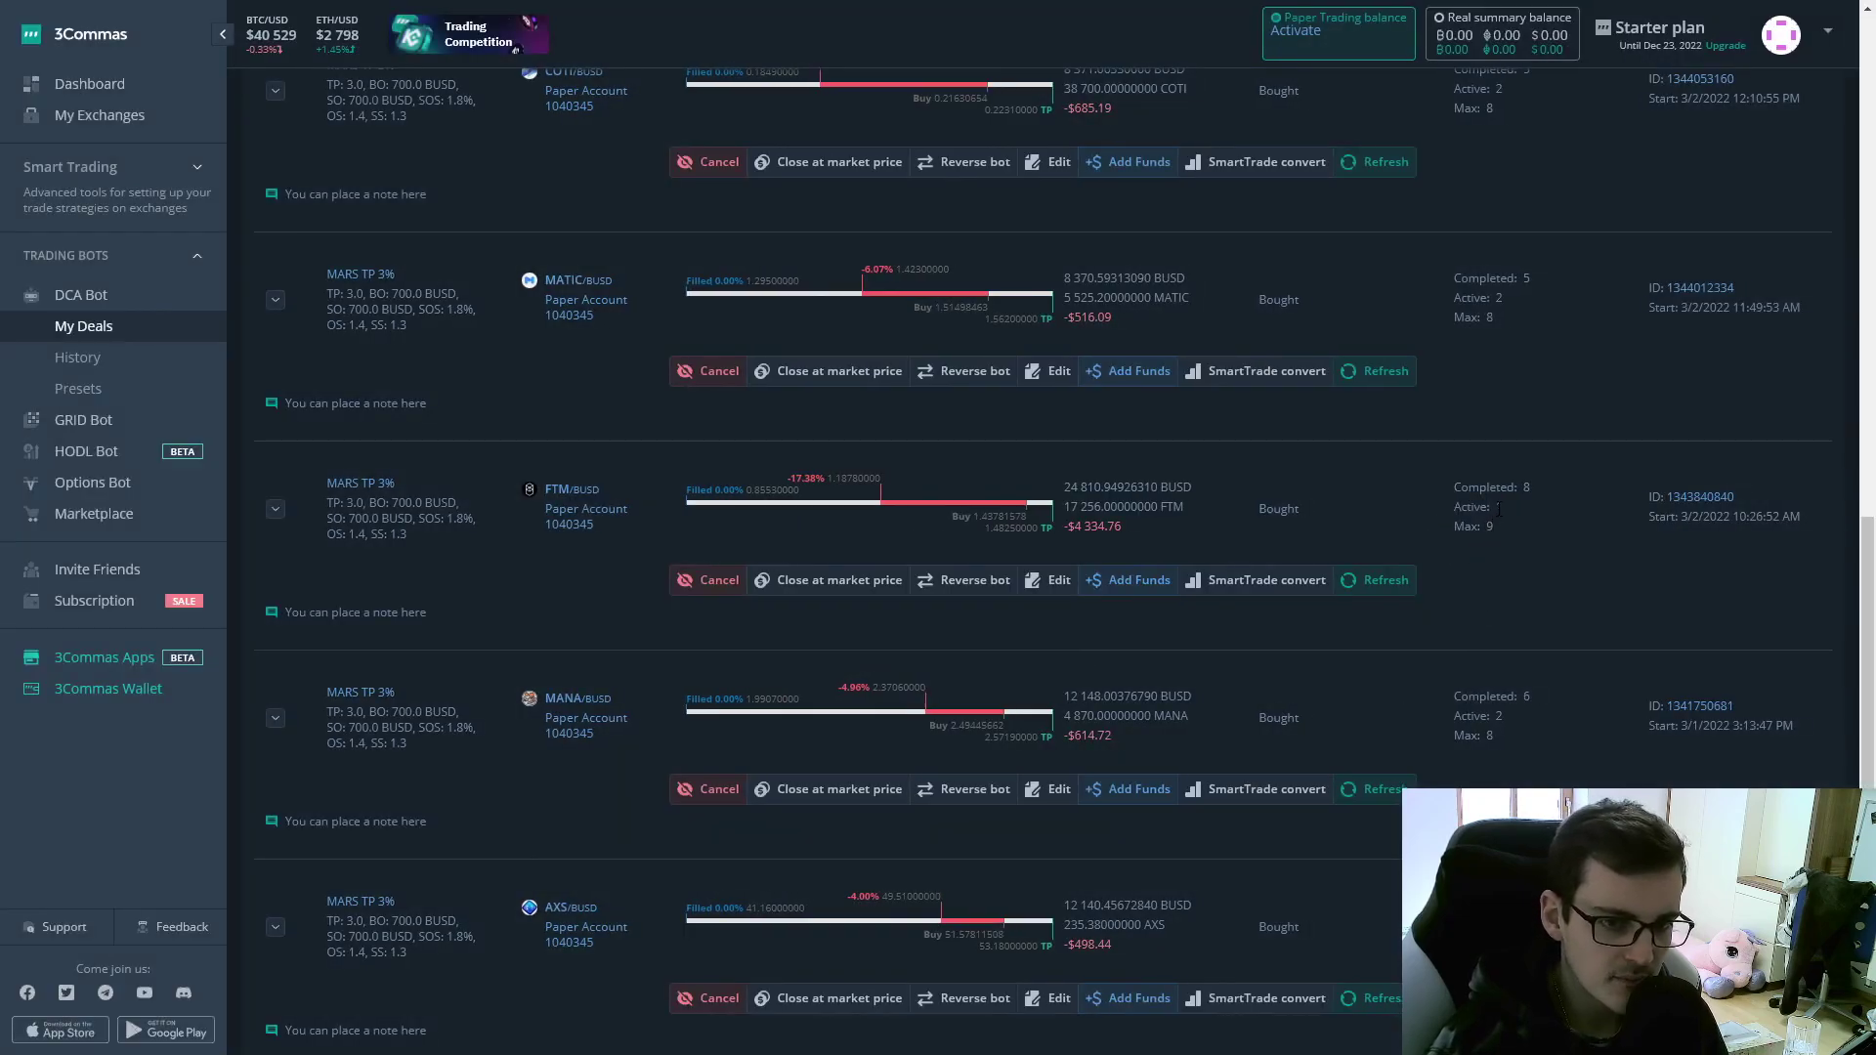
click(584, 491)
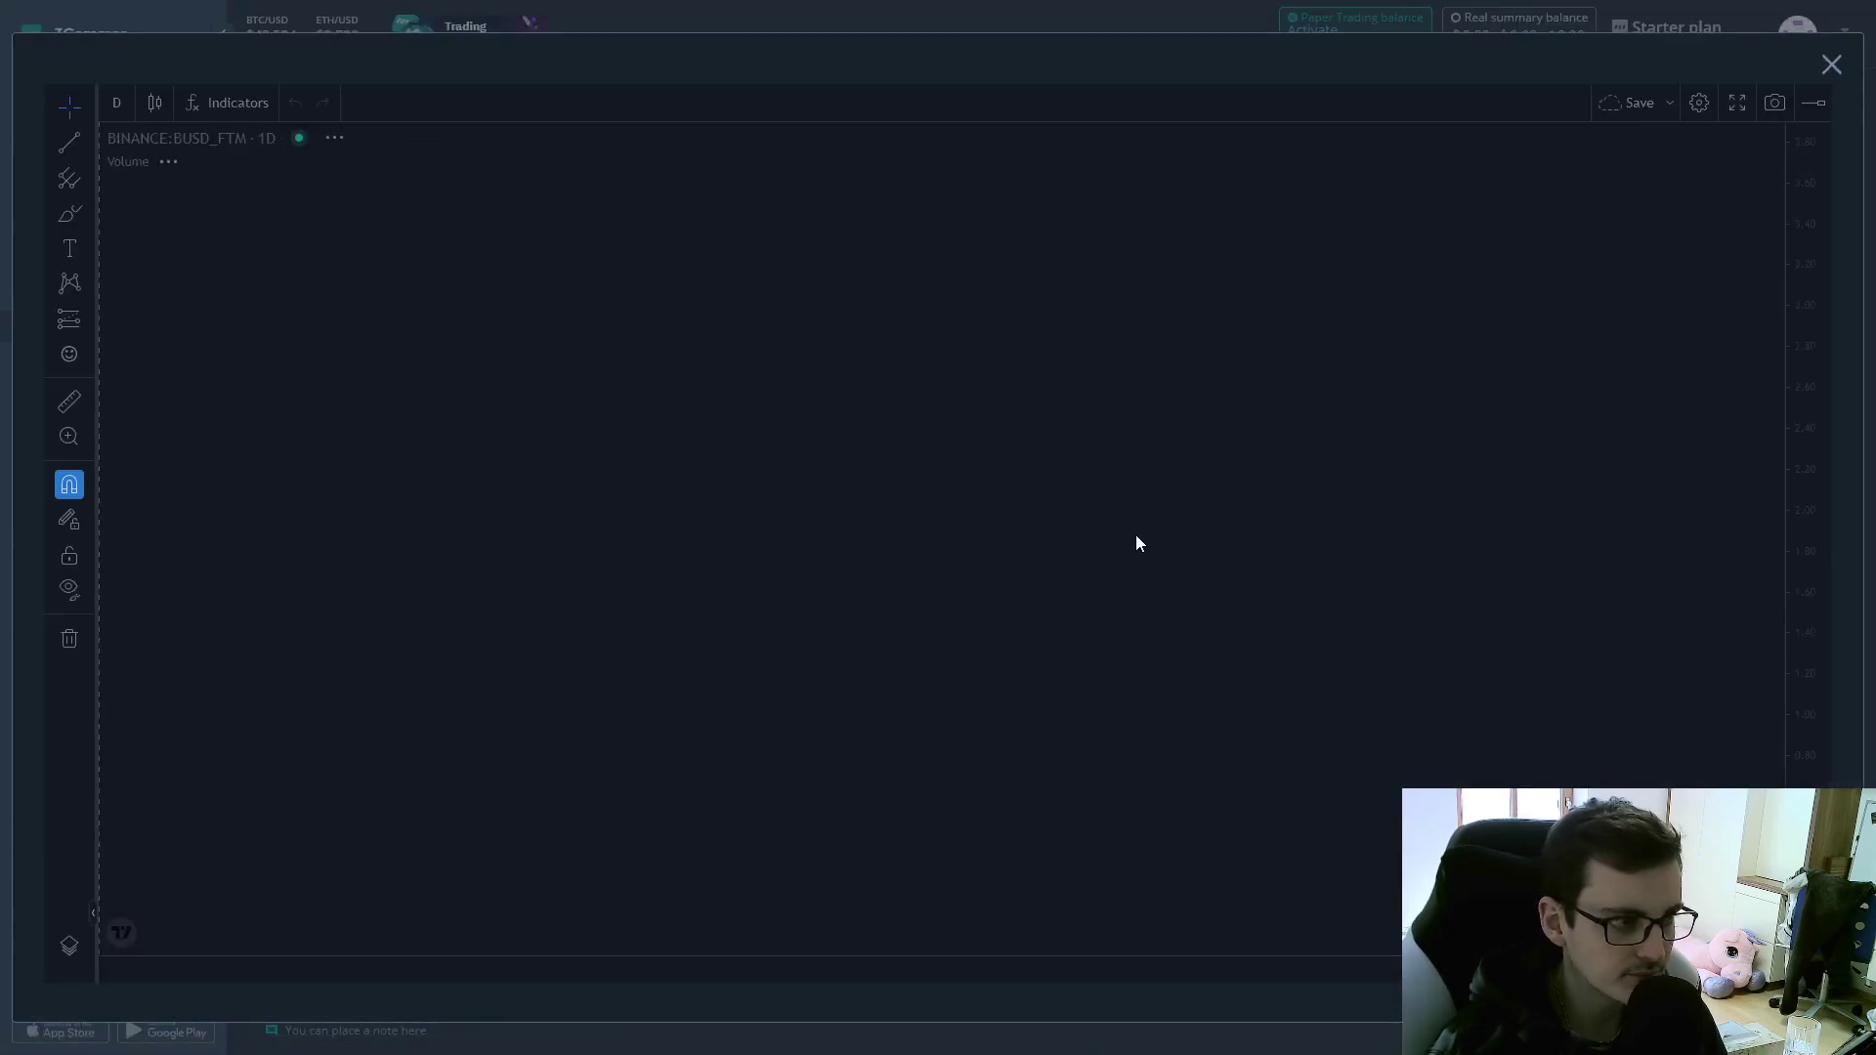
drag(1446, 550, 877, 545)
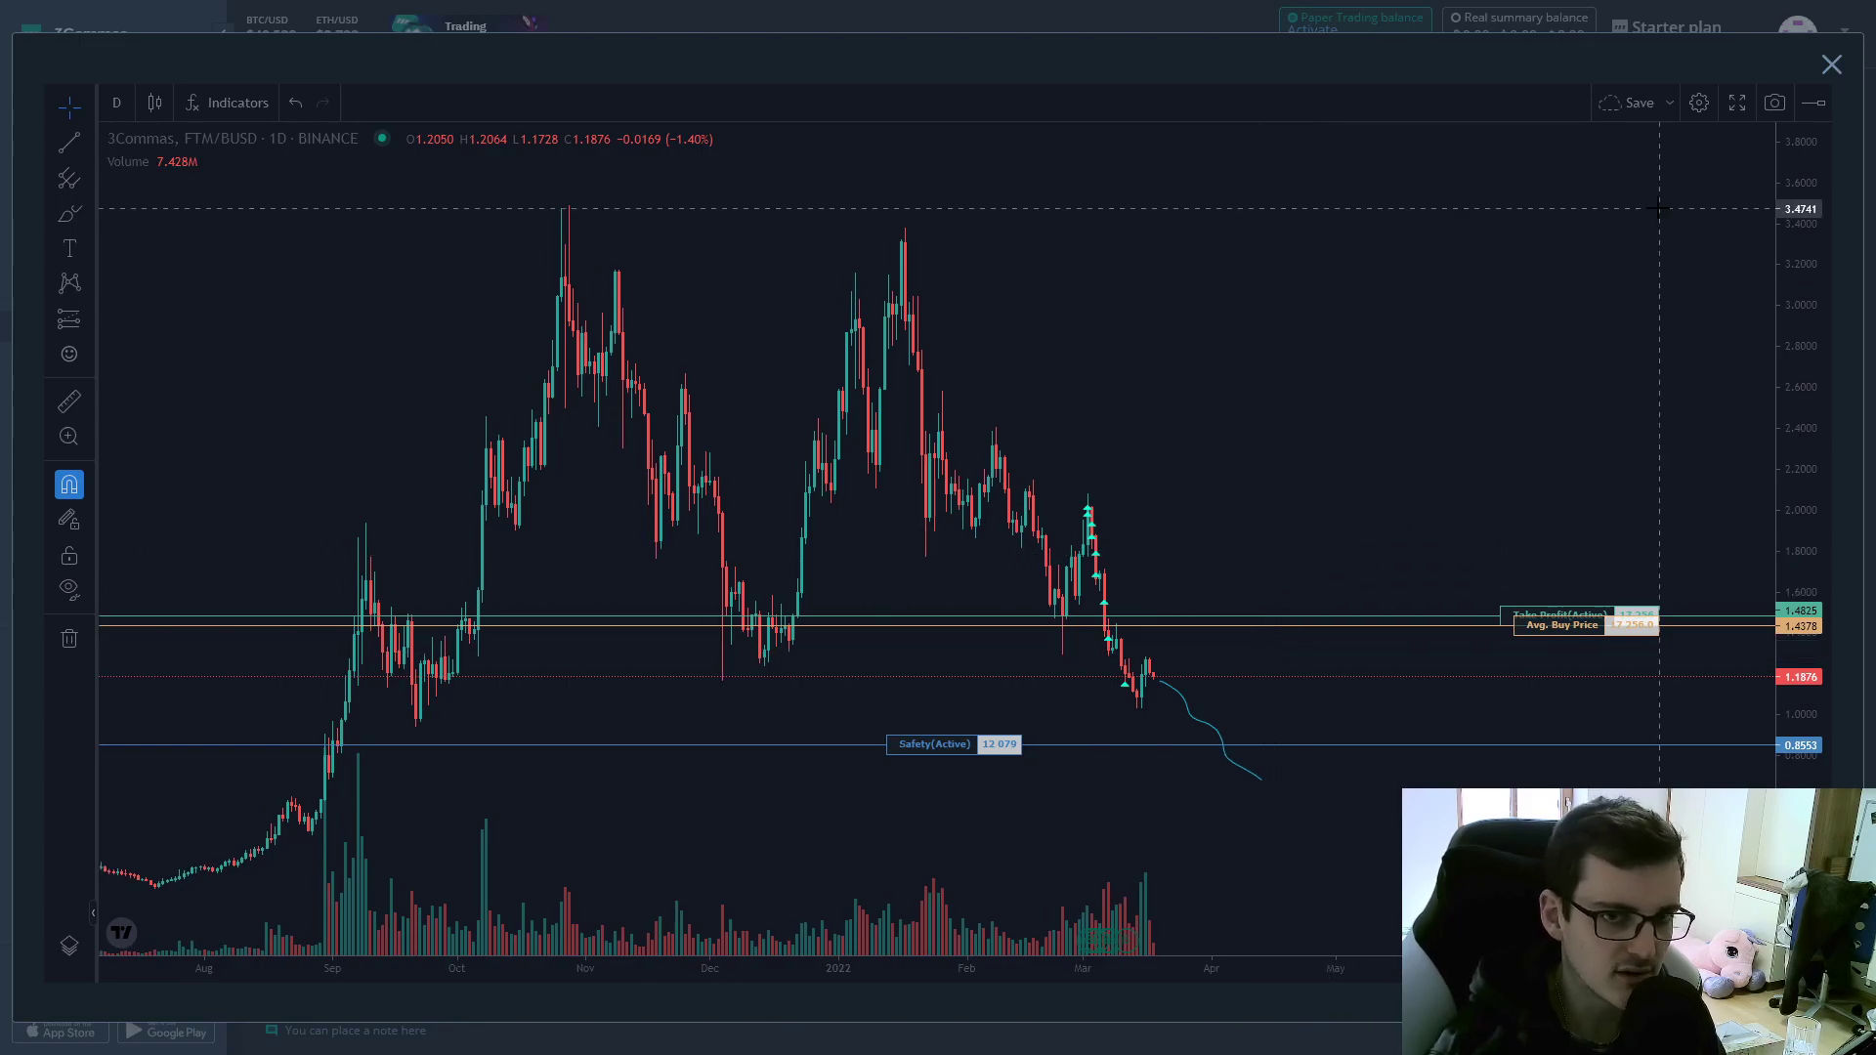
click(1829, 67)
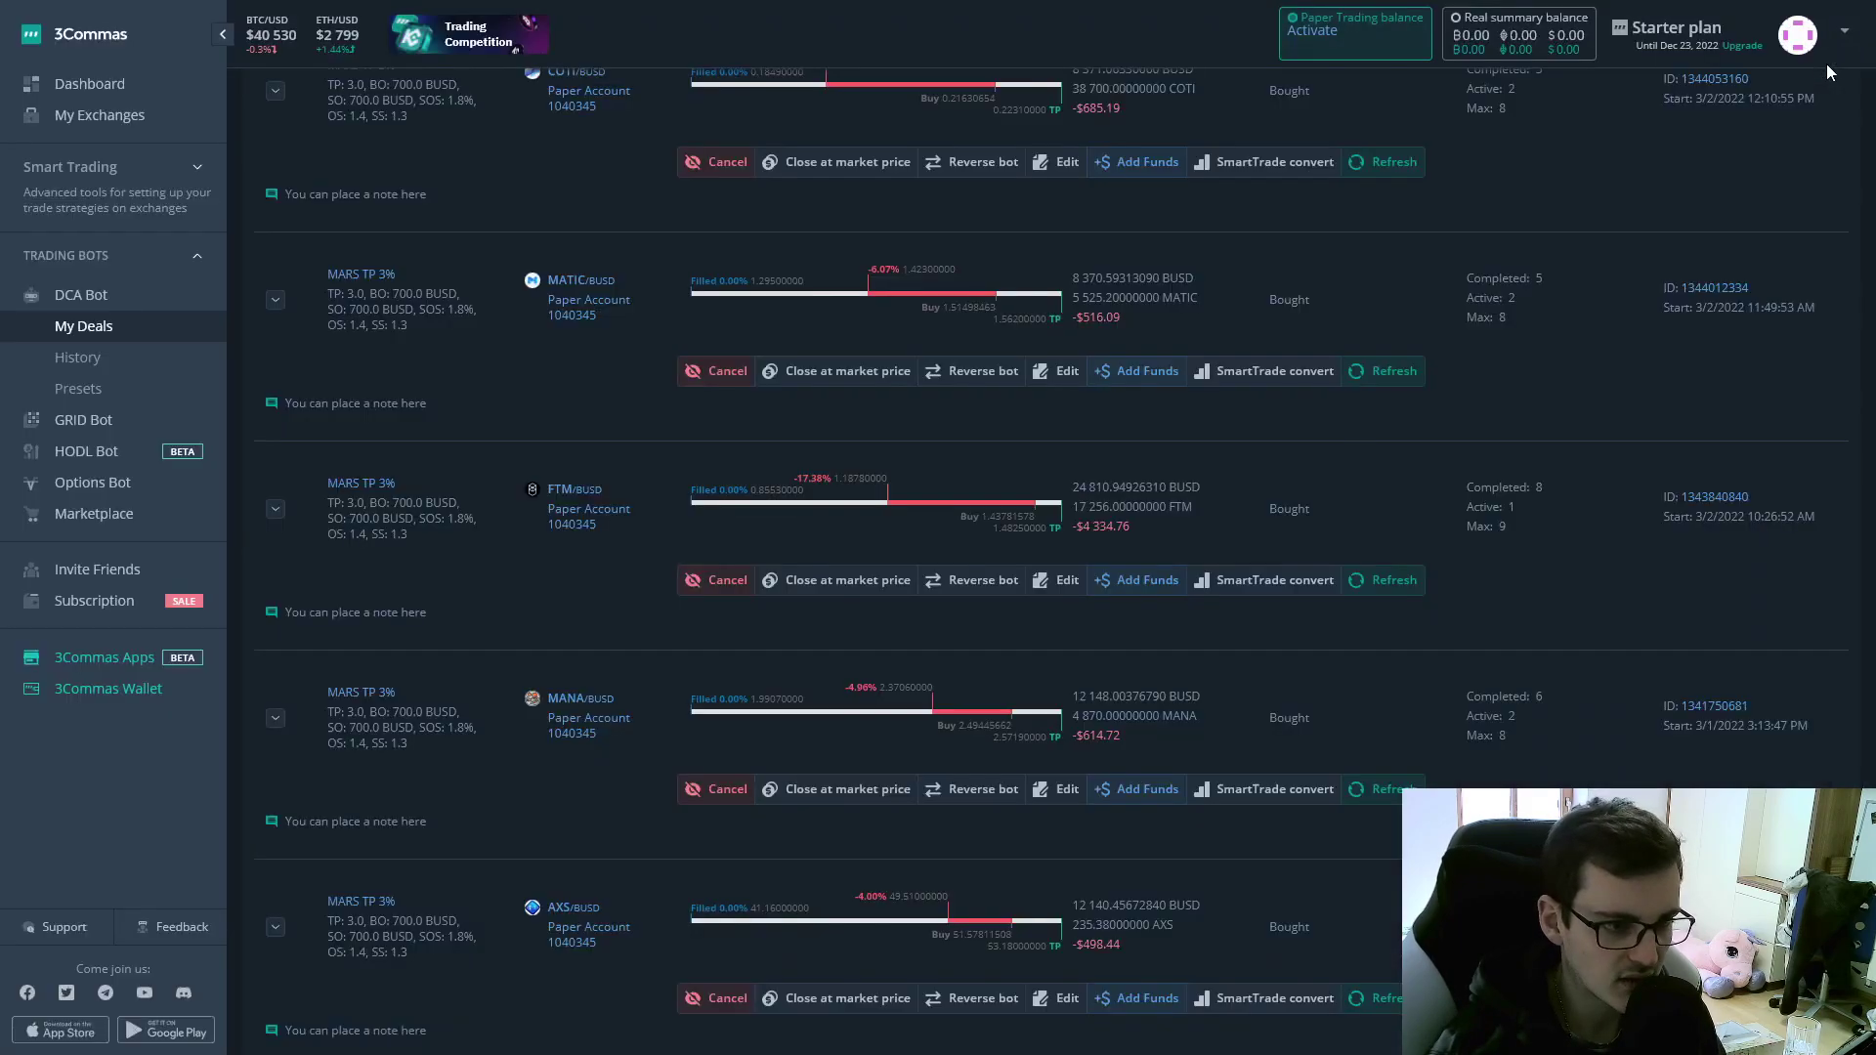